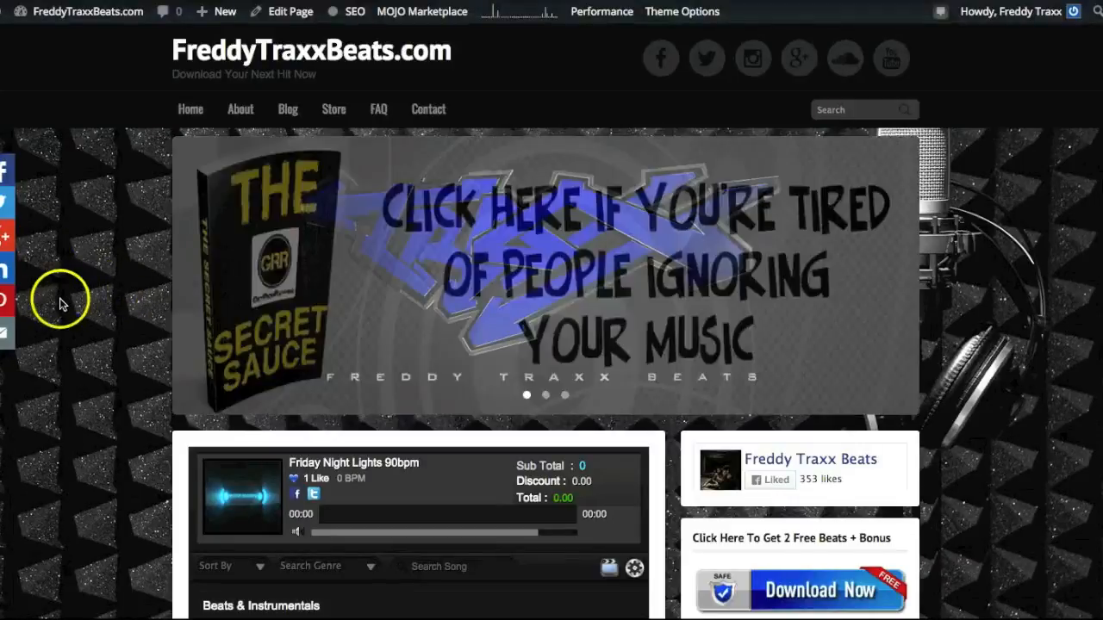
- Look over the FreddyTraxxBeats.com homepage from the banner slider down through the beats player
scroll(91, 278, "down", 3)
scroll(93, 280, "down", 3)
scroll(93, 280, "down", 3)
scroll(362, 377, "up", 3)
scroll(362, 411, "up", 5)
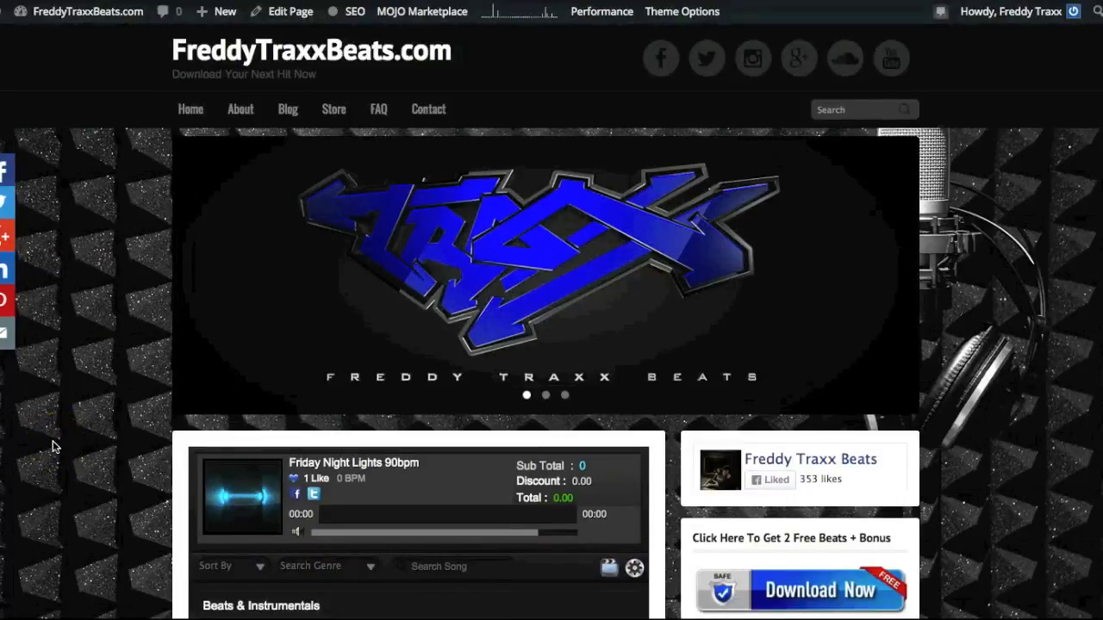
scroll(53, 447, "down", 2)
scroll(54, 446, "up", 2)
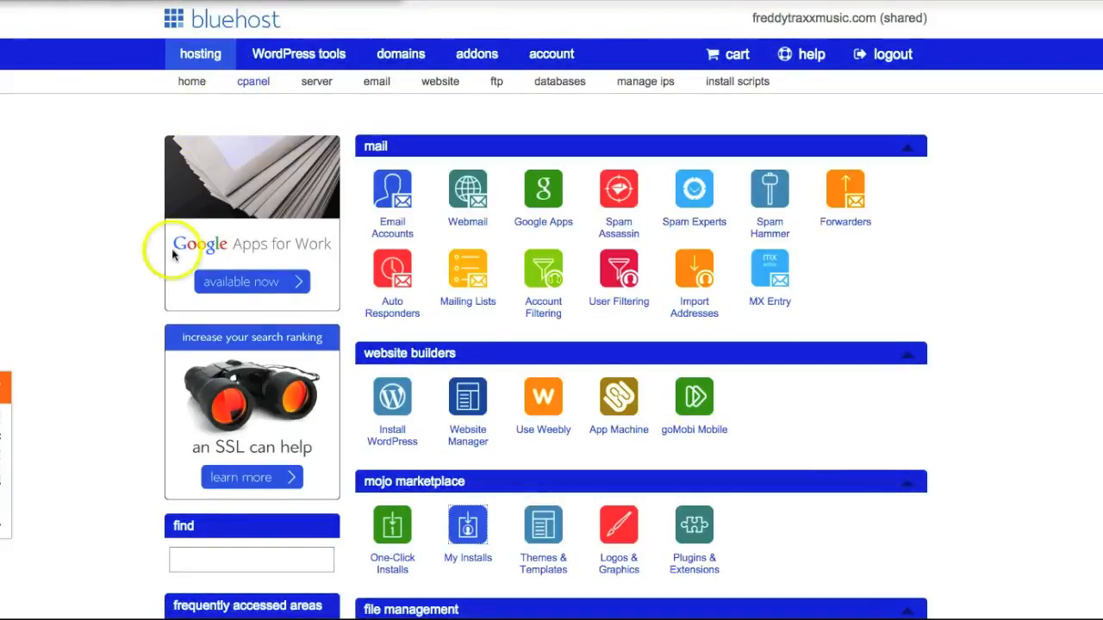
scroll(1060, 373, "down", 1)
scroll(1060, 373, "up", 1)
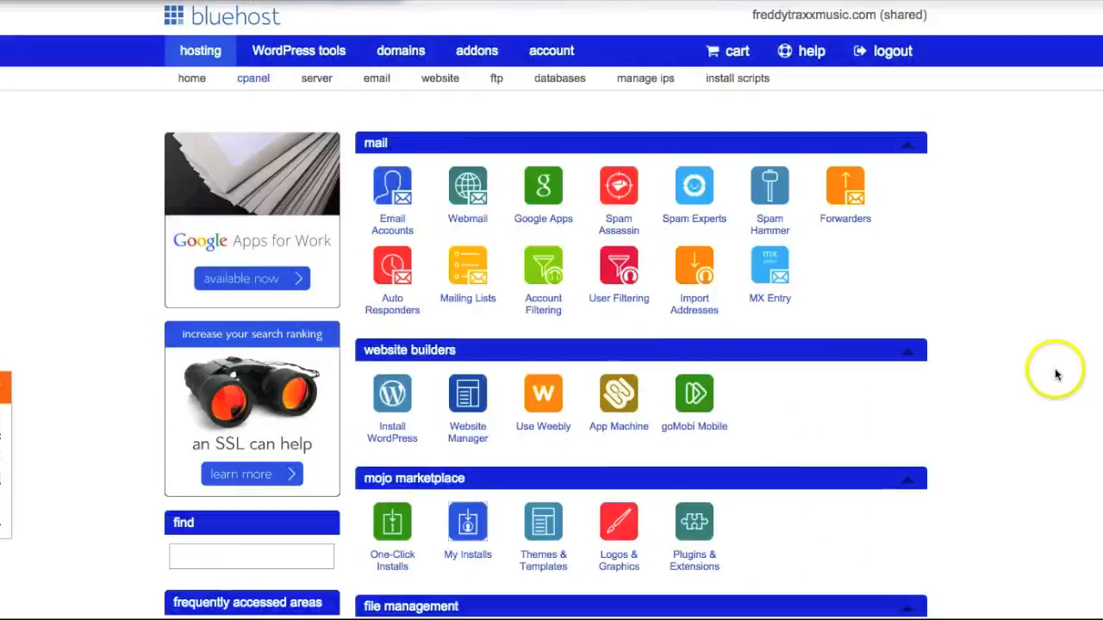
left_click(392, 396)
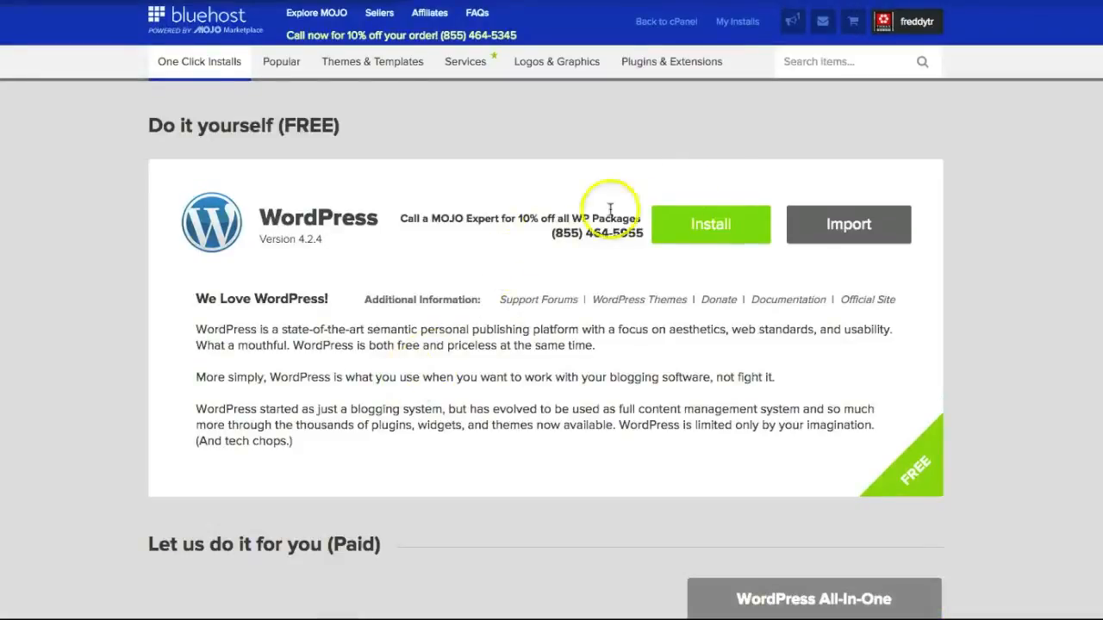
left_click(715, 225)
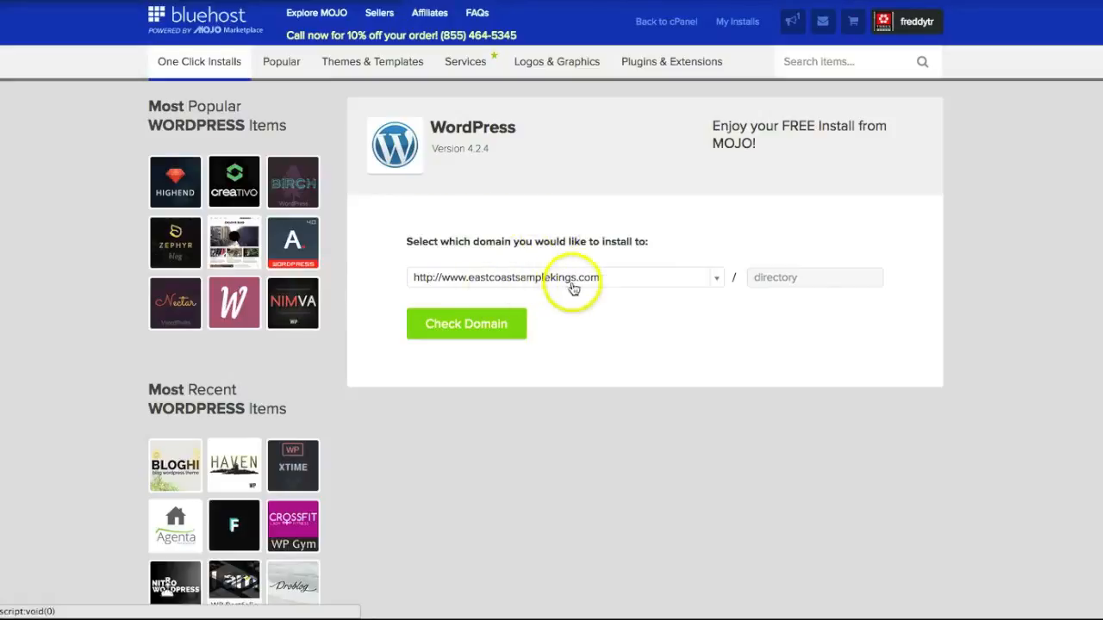
left_click(459, 332)
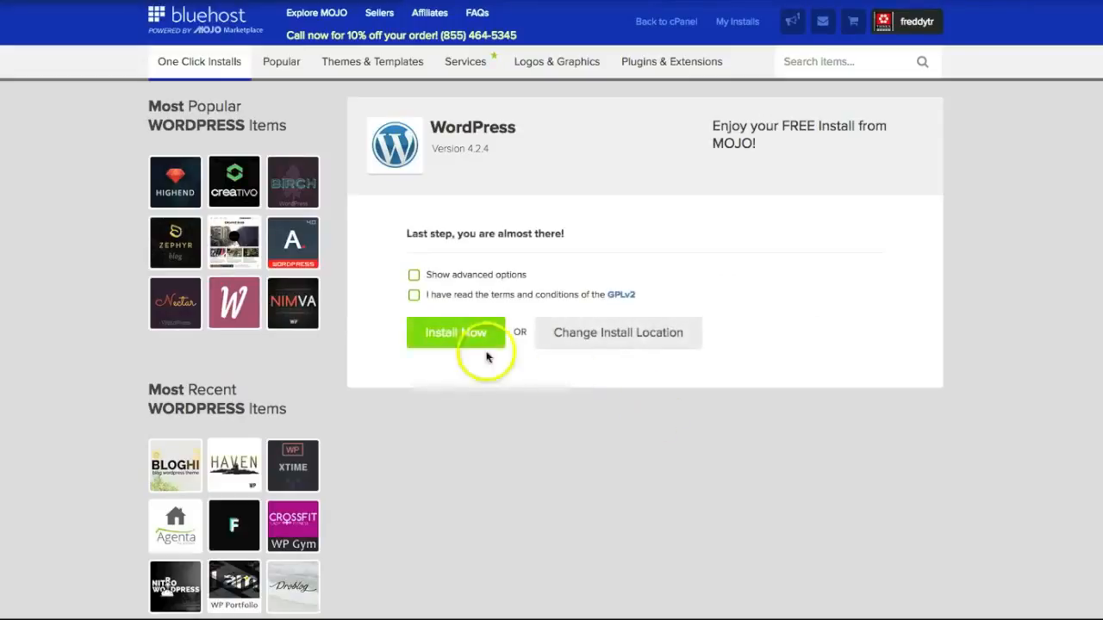
- Show the advanced install options, accept the GPLv2 terms and set the site title to East Coast Sample Kings
left_click(413, 274)
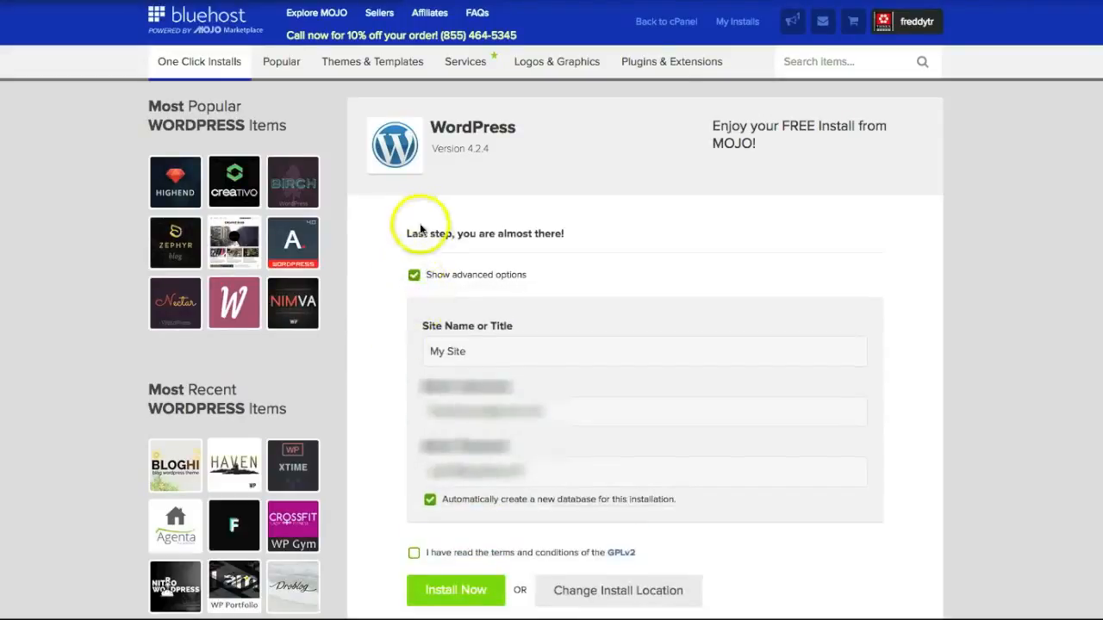
left_click(415, 553)
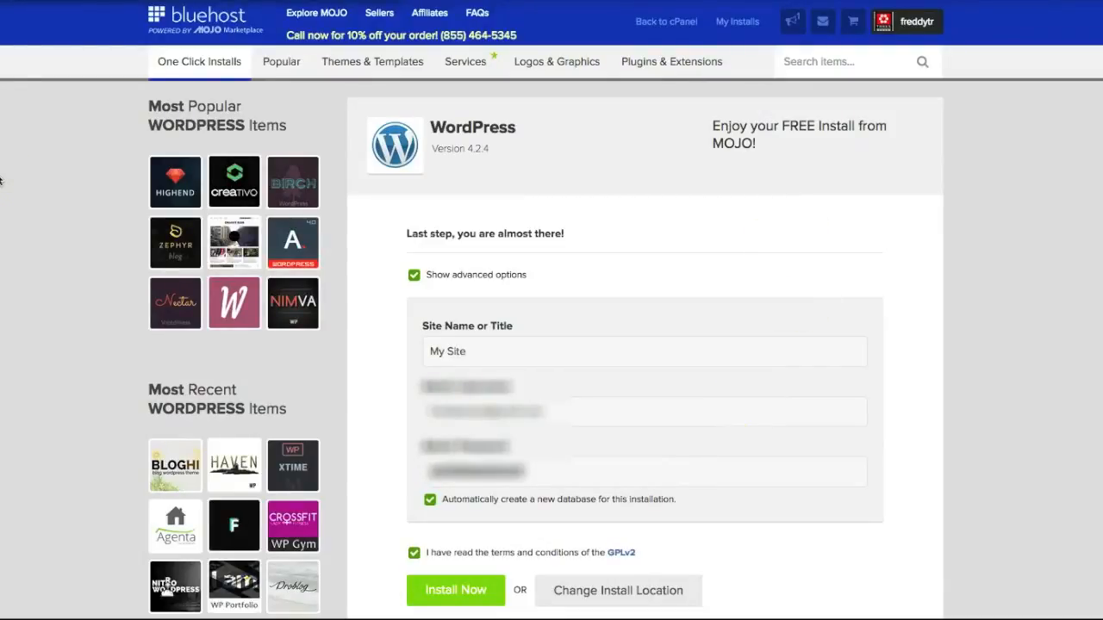
double_click(530, 349)
triple_click(530, 350)
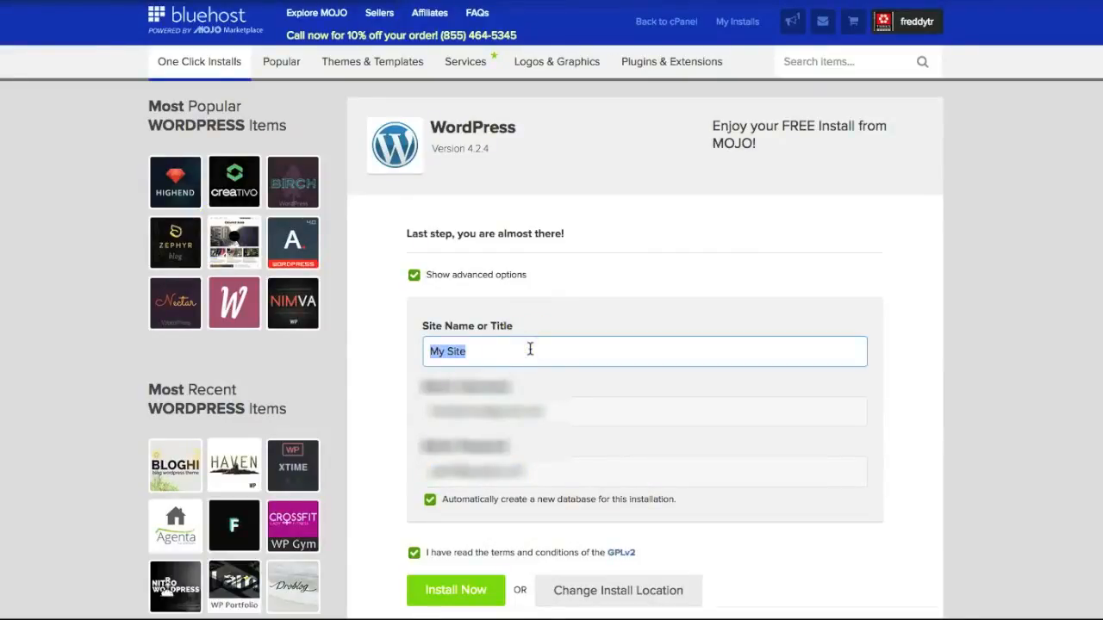
type("Ea")
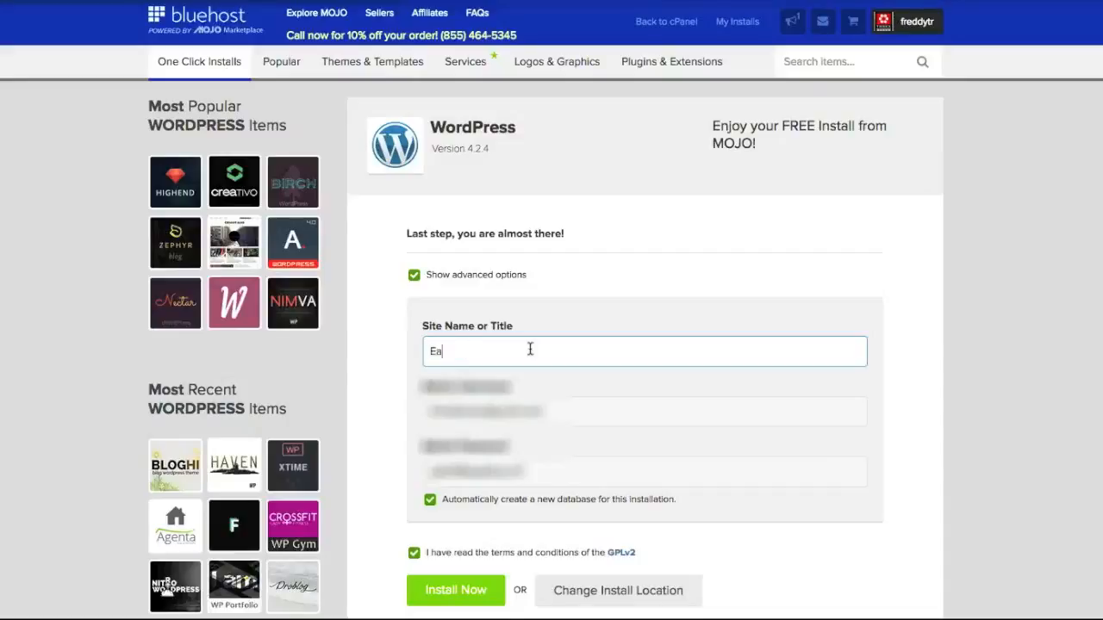
type("st Coast Sample Kings")
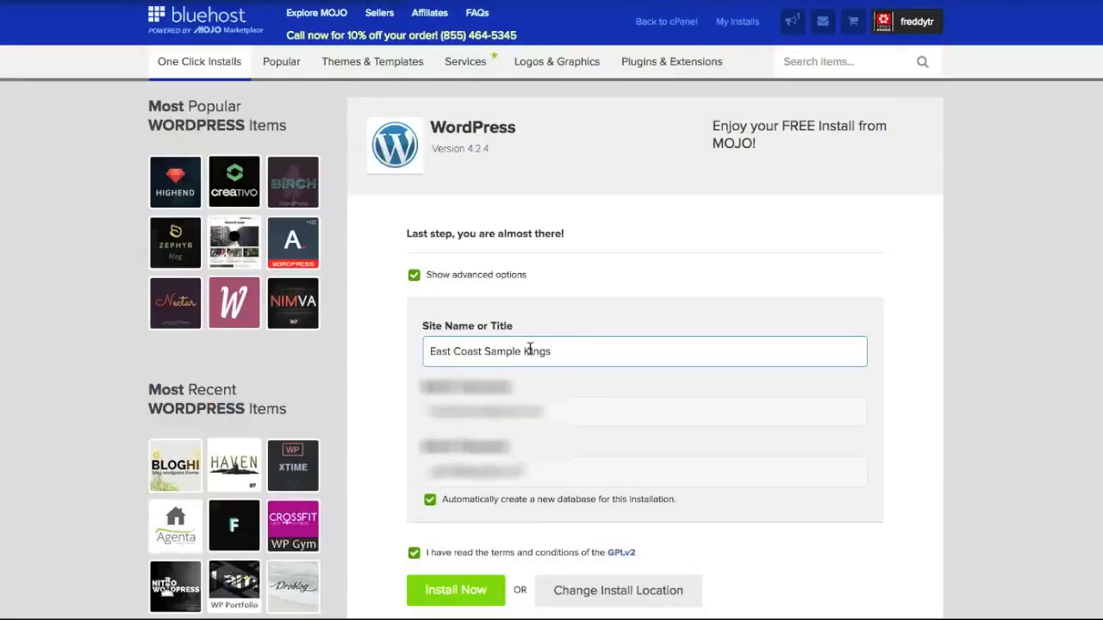
- Run the WordPress installation and dismiss the theme offer and the install notice
left_click(435, 590)
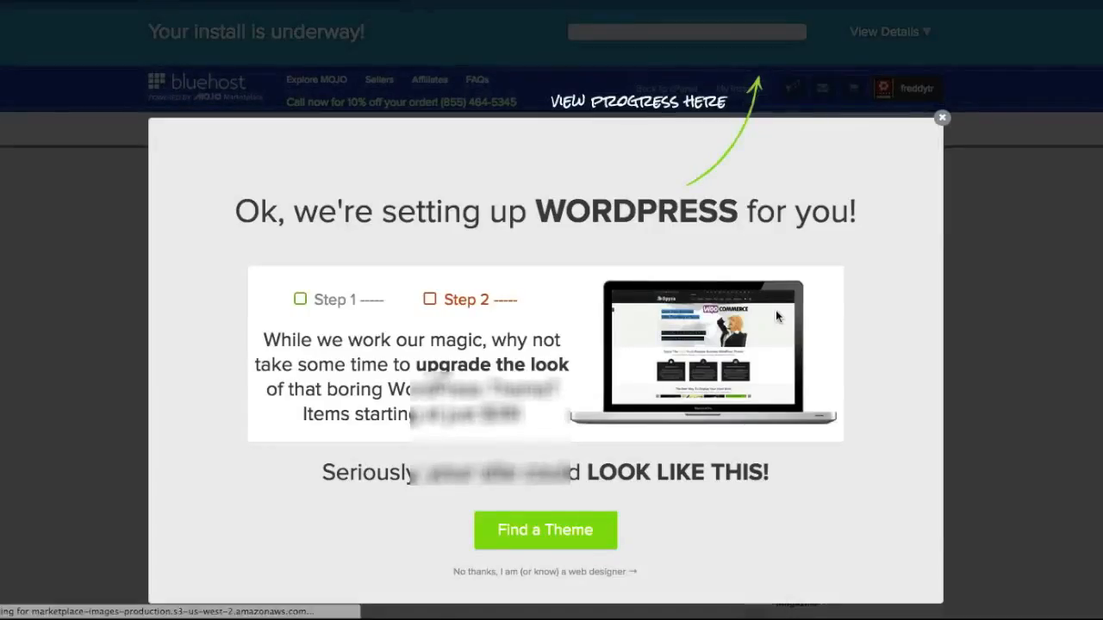
left_click(943, 119)
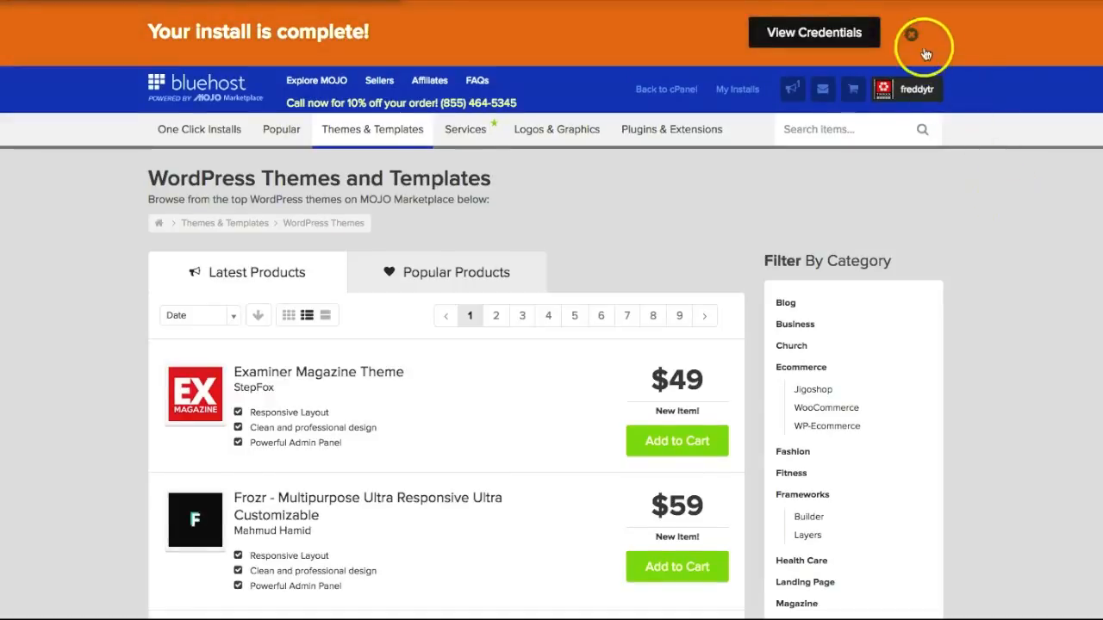
left_click(912, 36)
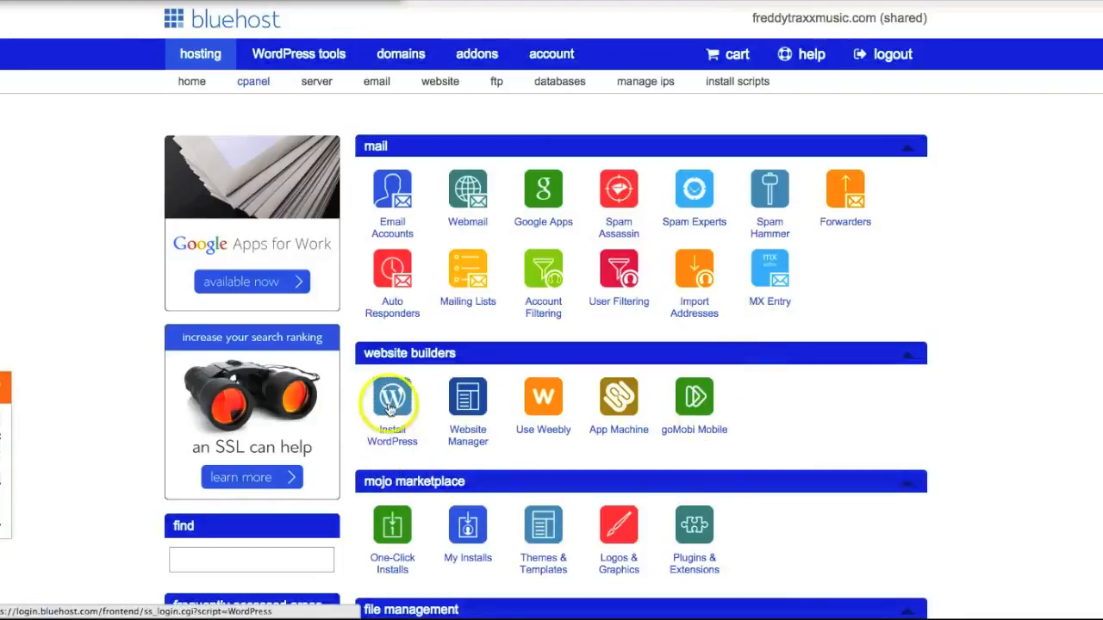
left_click(466, 526)
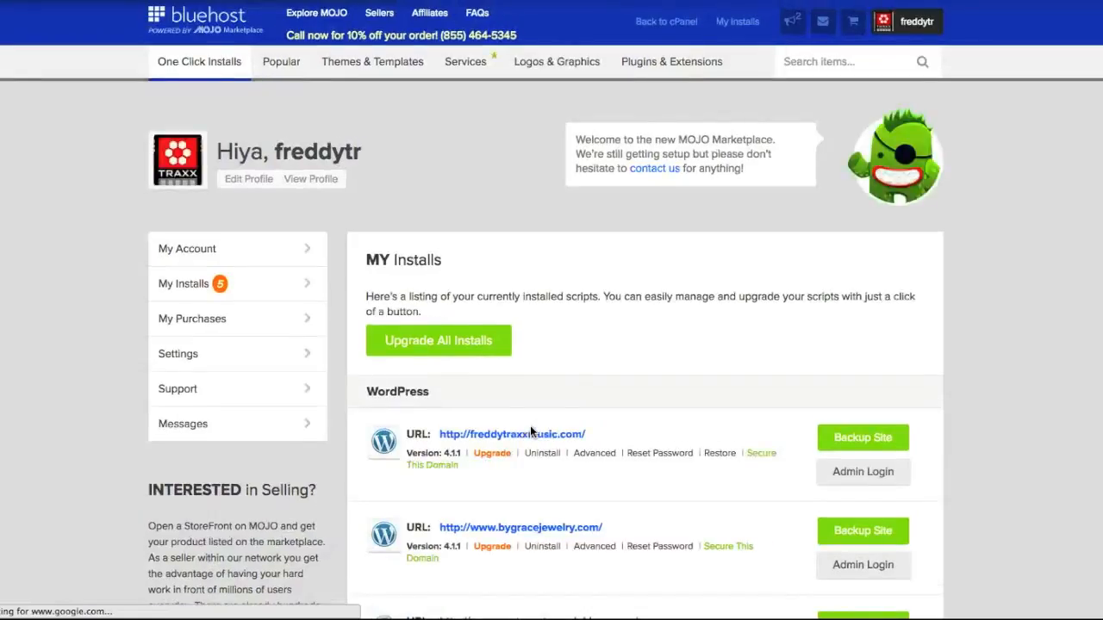
left_click(716, 326)
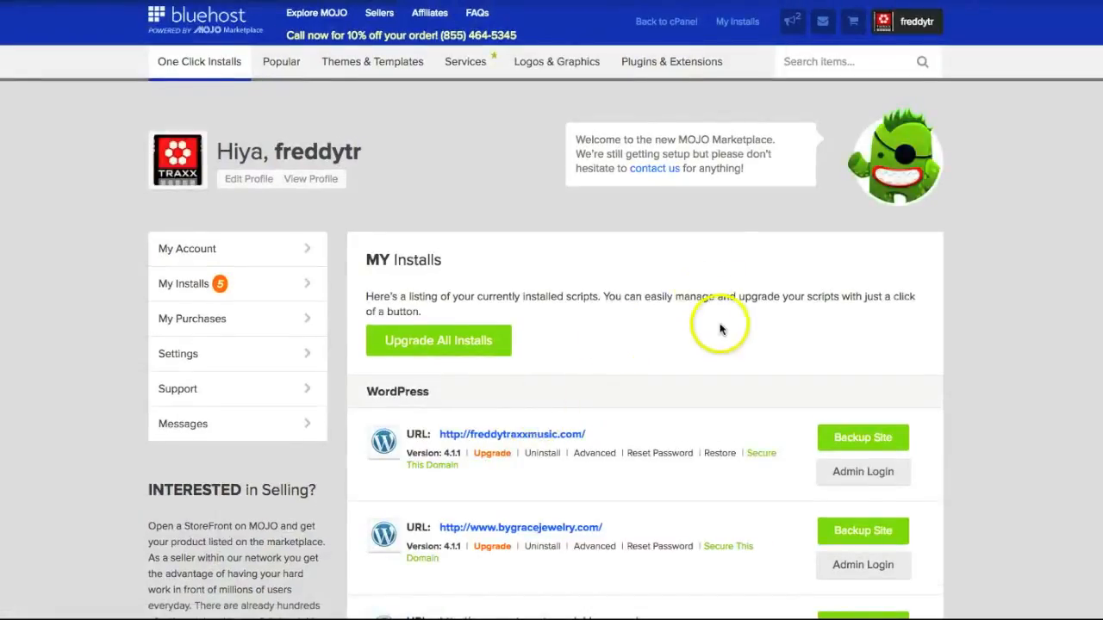
scroll(716, 326, "down", 3)
scroll(671, 312, "down", 1)
scroll(670, 313, "down", 1)
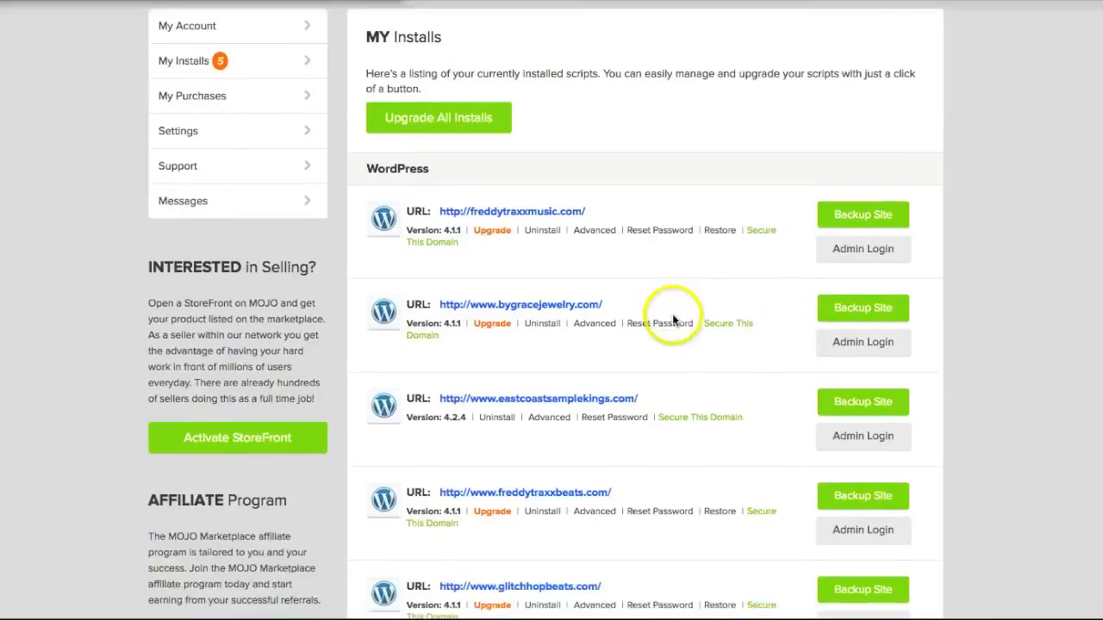
left_click(858, 437)
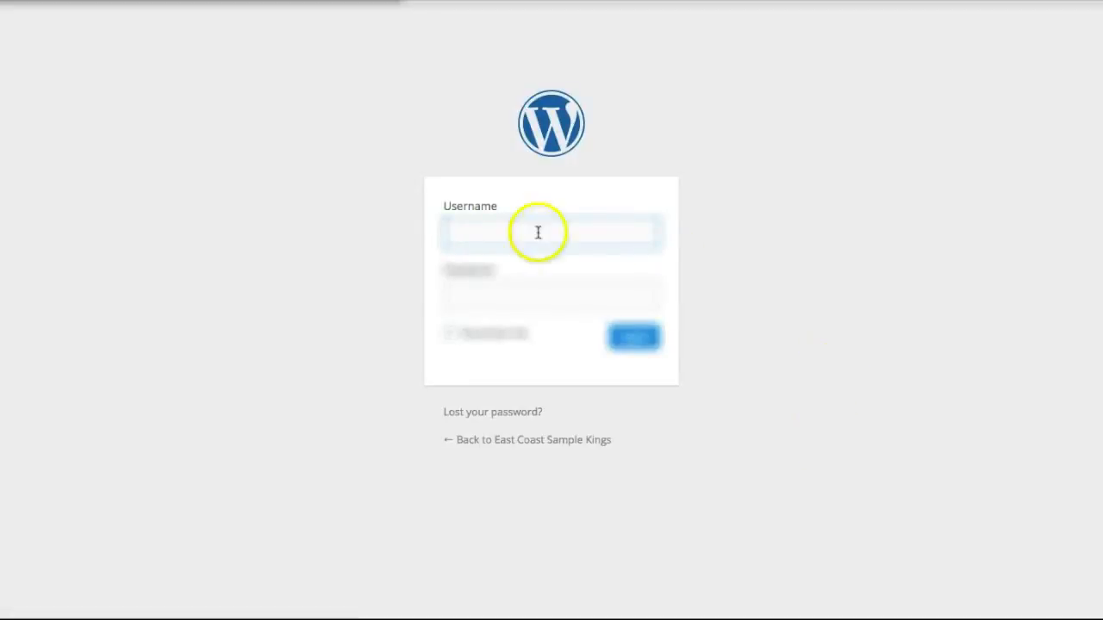
- Log in to the WordPress admin by filling in the username and pasting the account password
left_click(508, 234)
left_click(517, 261)
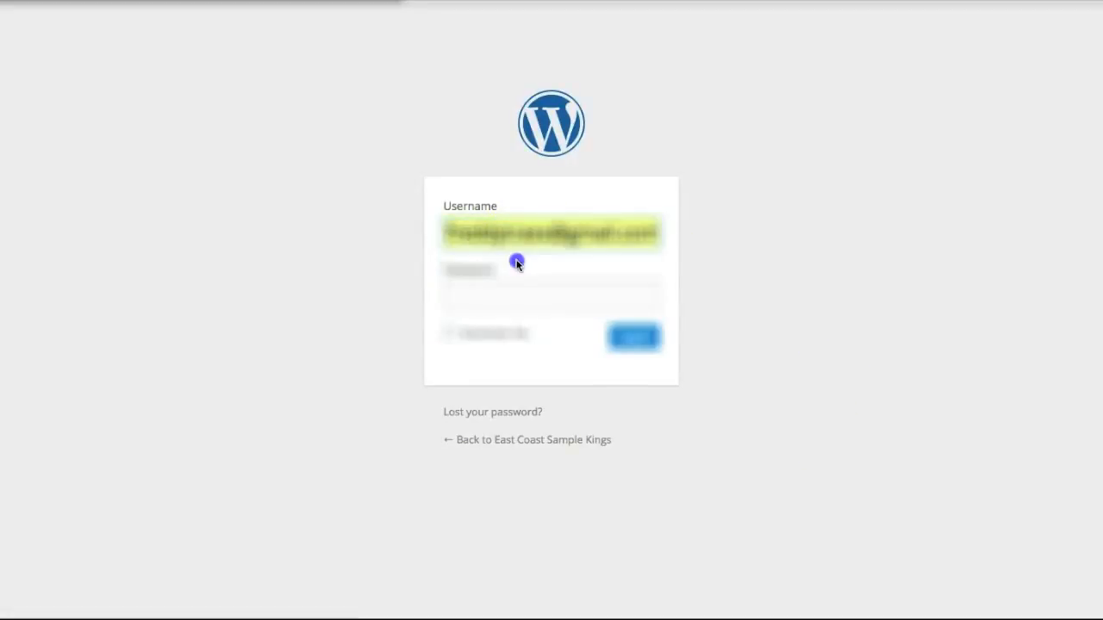
right_click(551, 291)
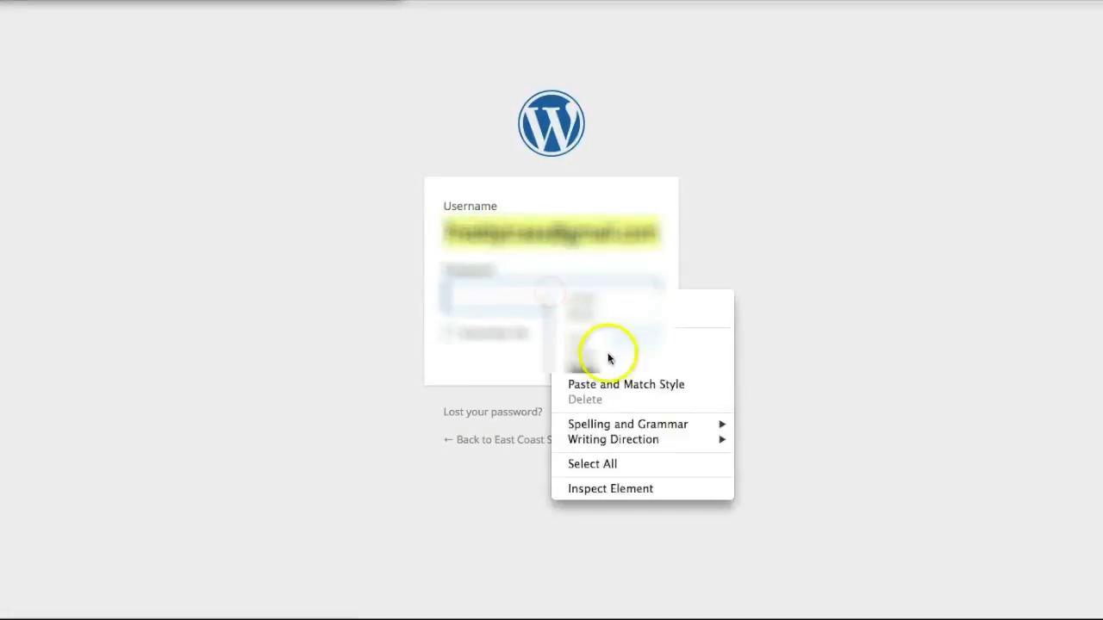
left_click(611, 370)
left_click(631, 343)
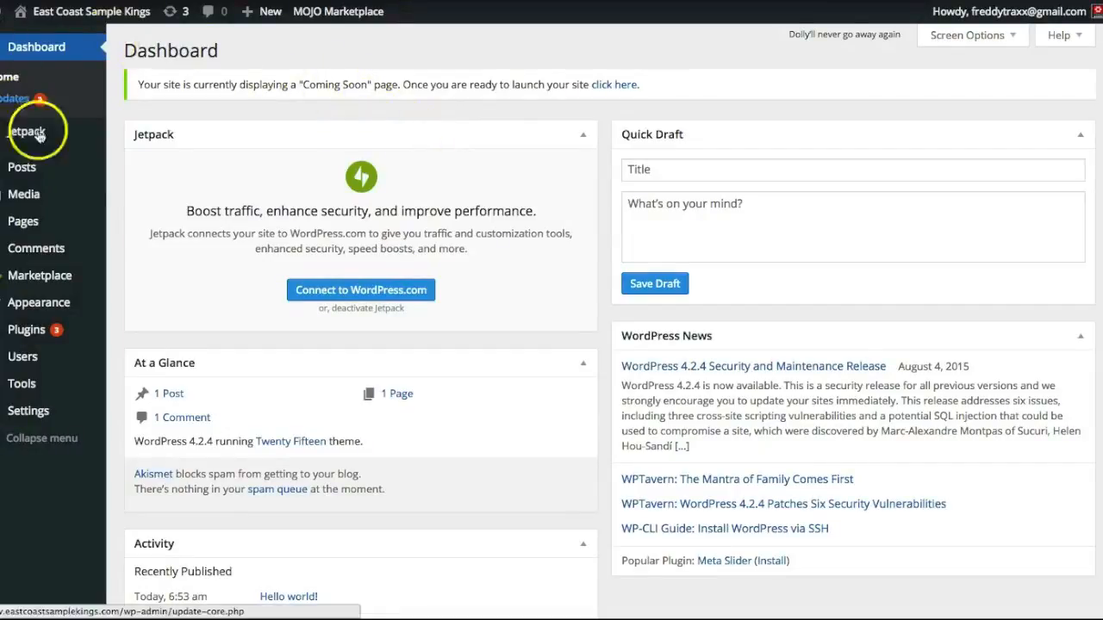
- Review the site's installed themes and its list of existing posts
mouse_move(58, 302)
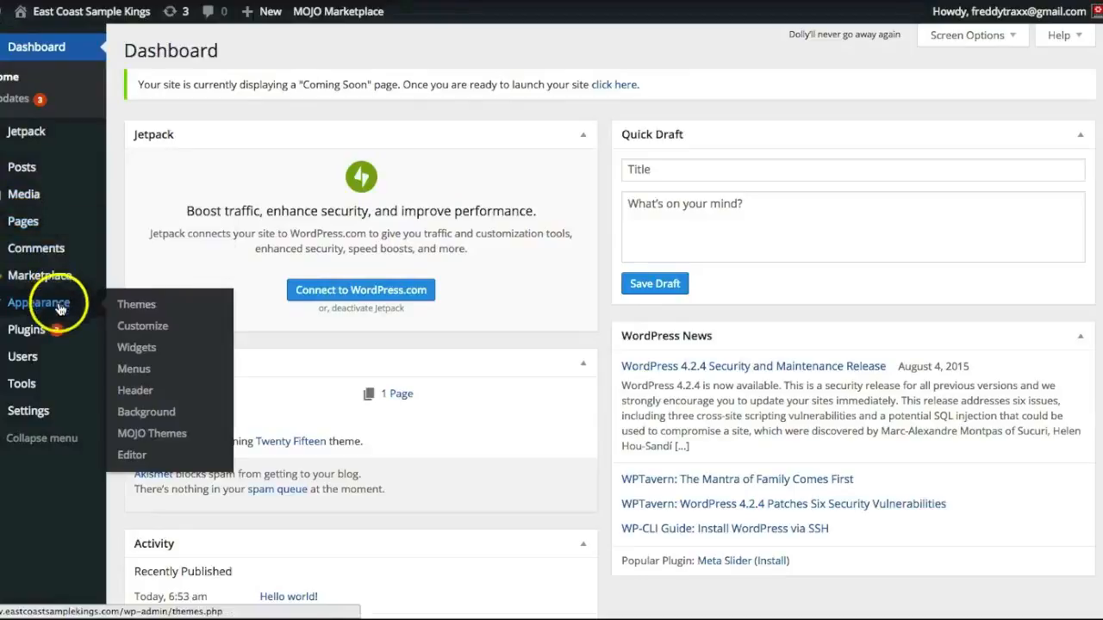
left_click(138, 306)
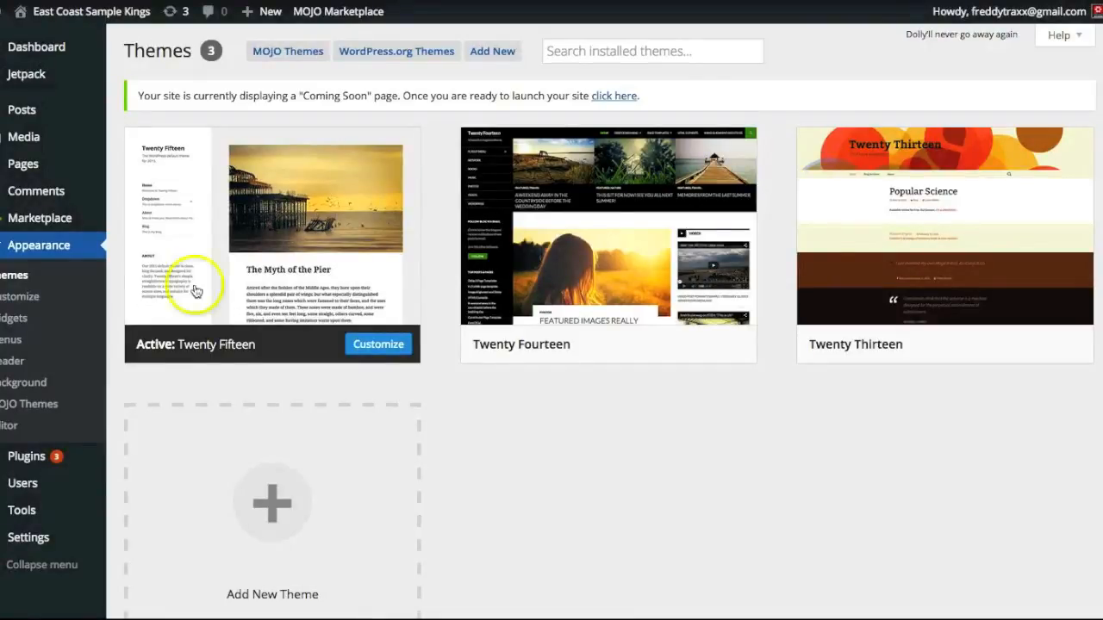
mouse_move(376, 216)
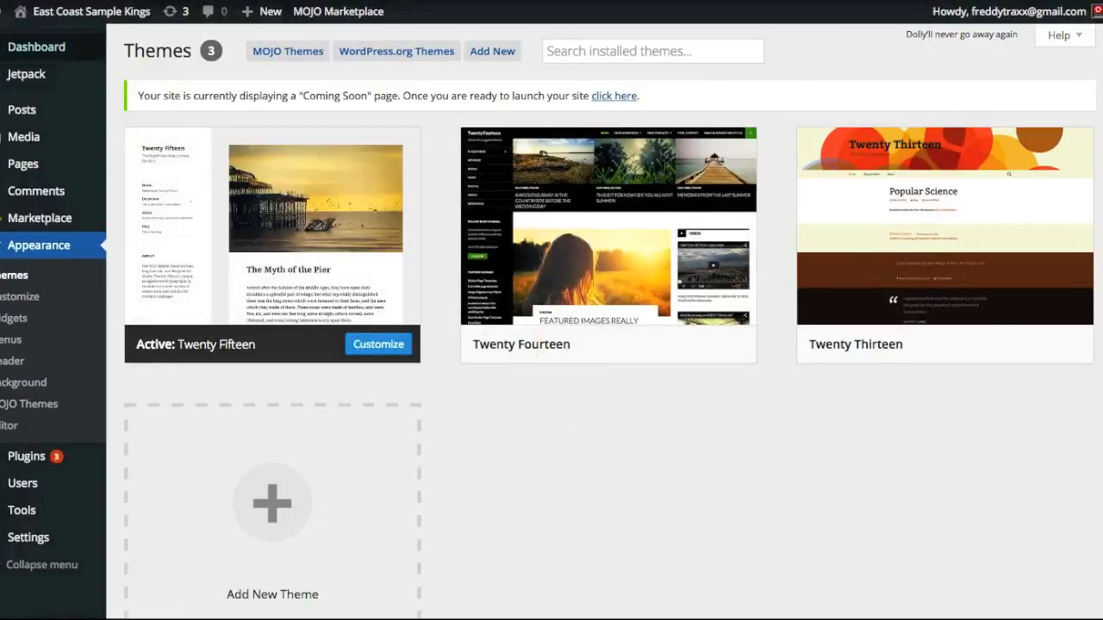
mouse_move(3, 74)
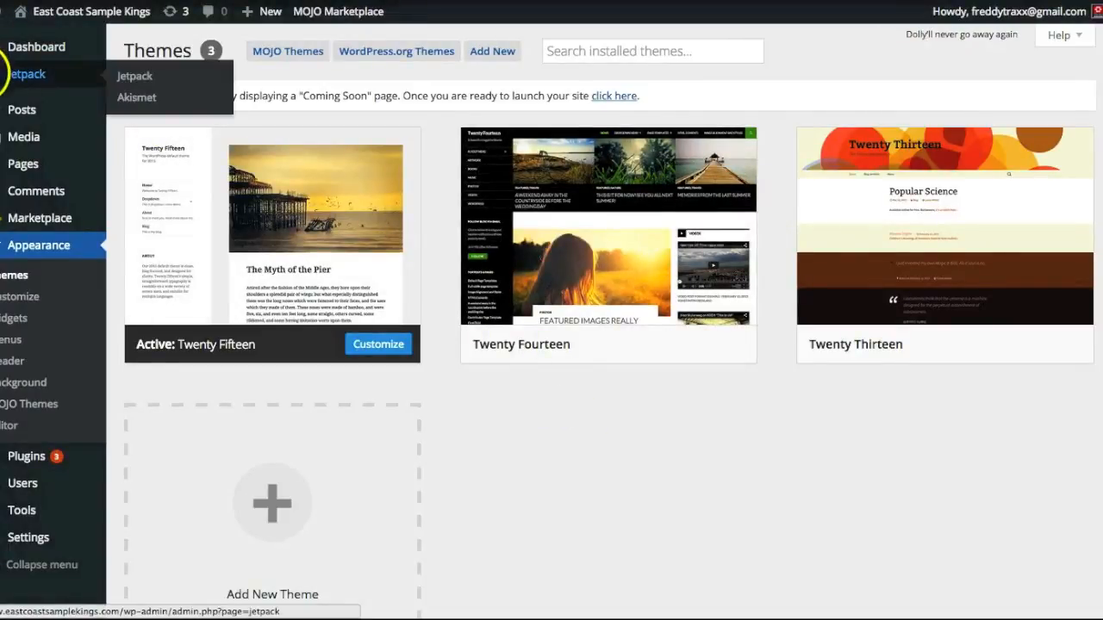
left_click(26, 115)
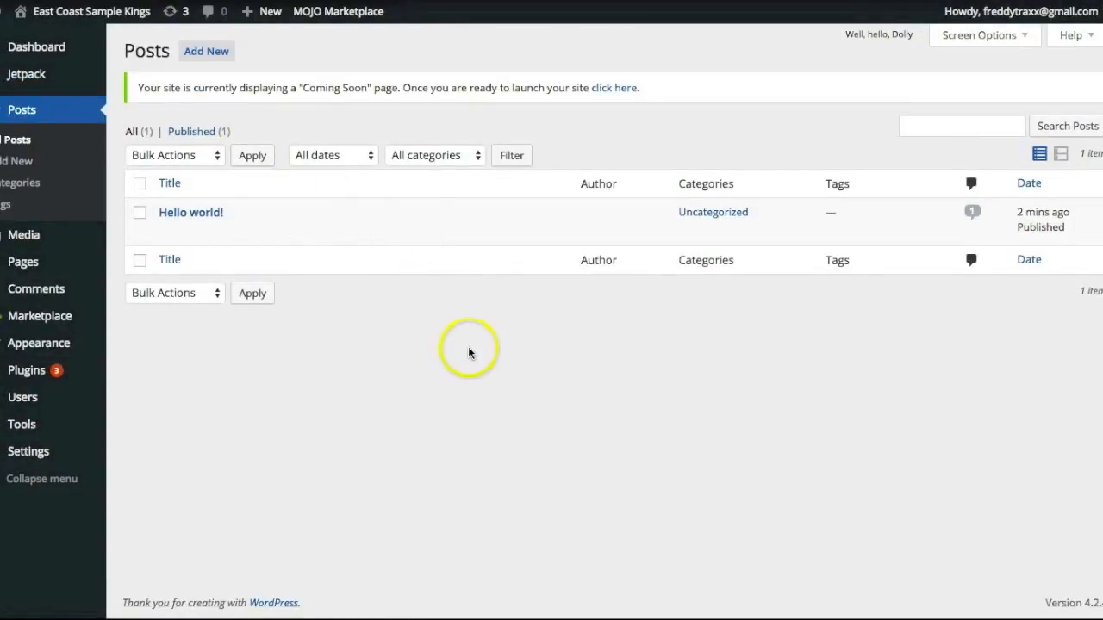
mouse_move(198, 217)
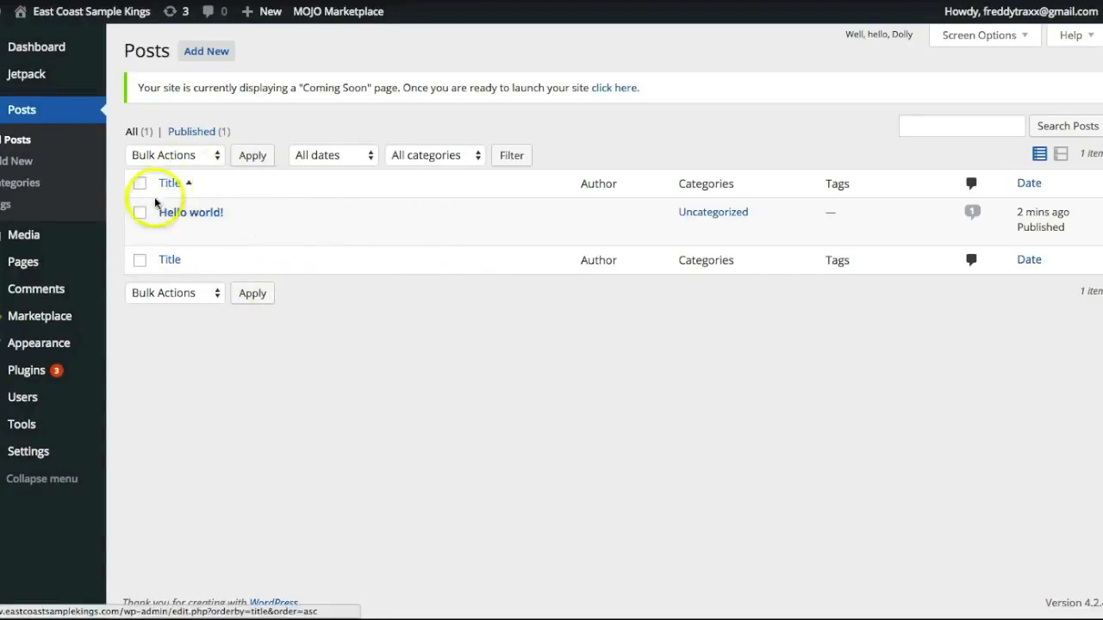
mouse_move(139, 229)
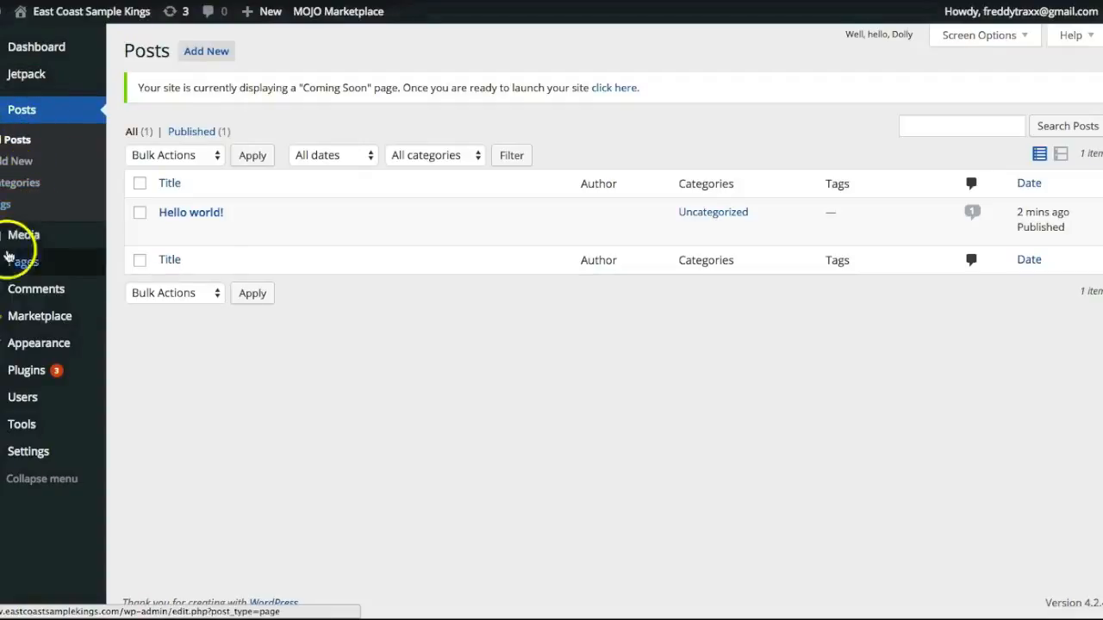
- Move the Sample Page to the trash from the site's list of pages
left_click(37, 271)
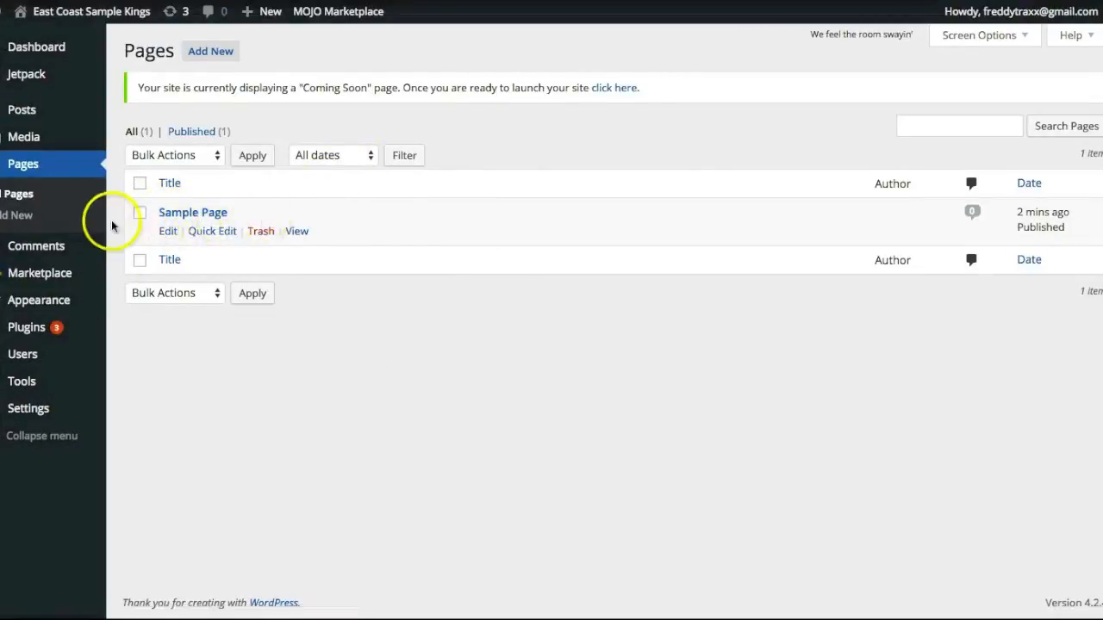
left_click(139, 213)
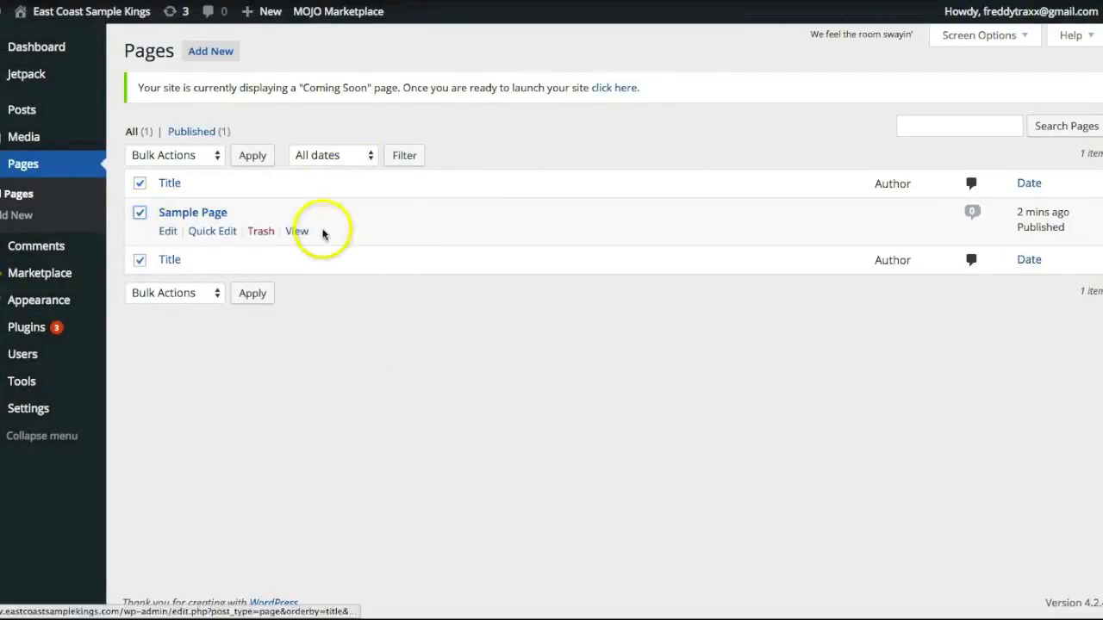
left_click(260, 233)
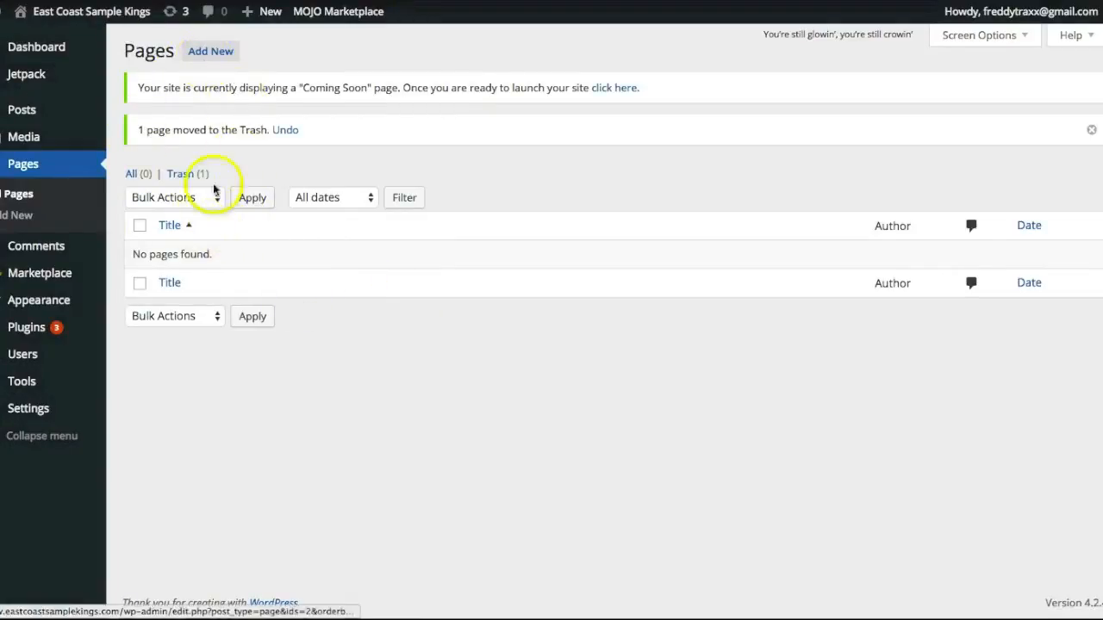
- Create a new page titled Home and publish it with an empty body
left_click(215, 54)
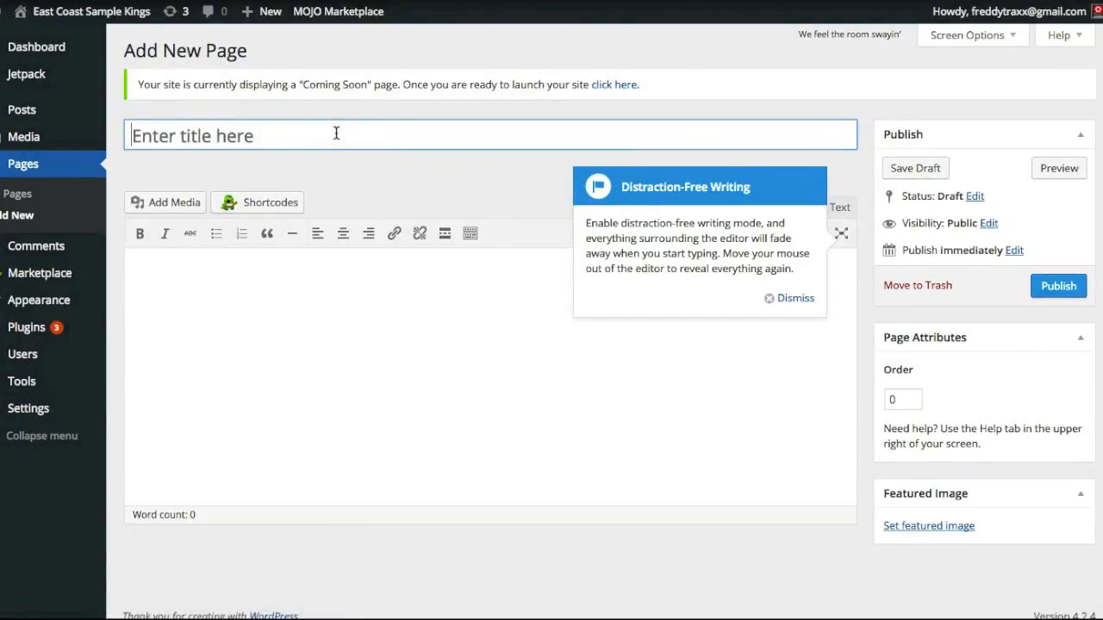
type("Home")
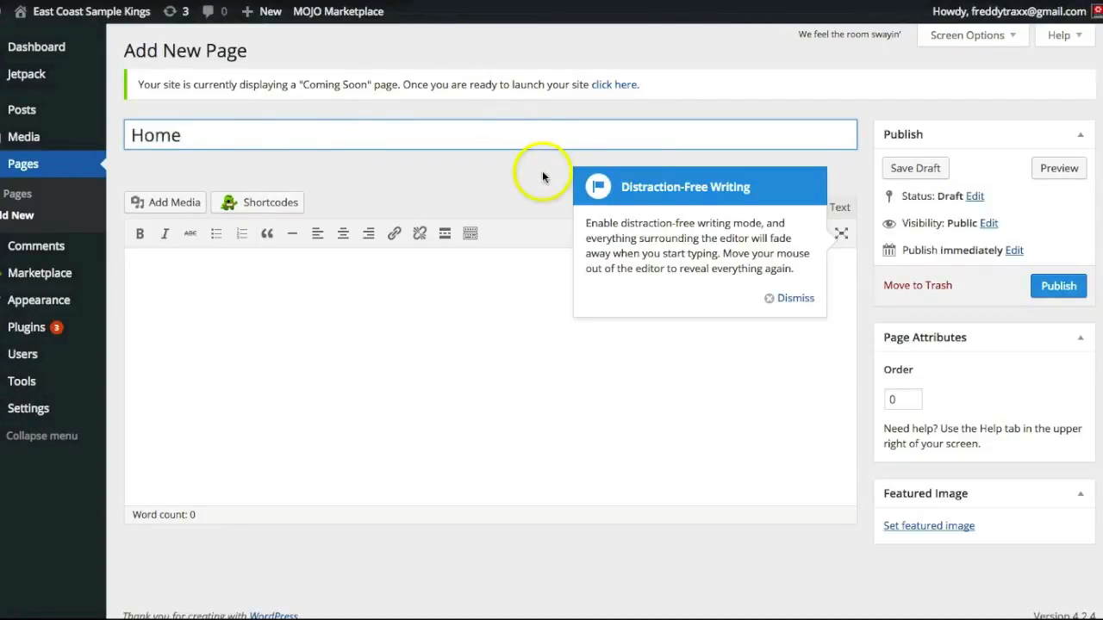
left_click(1059, 286)
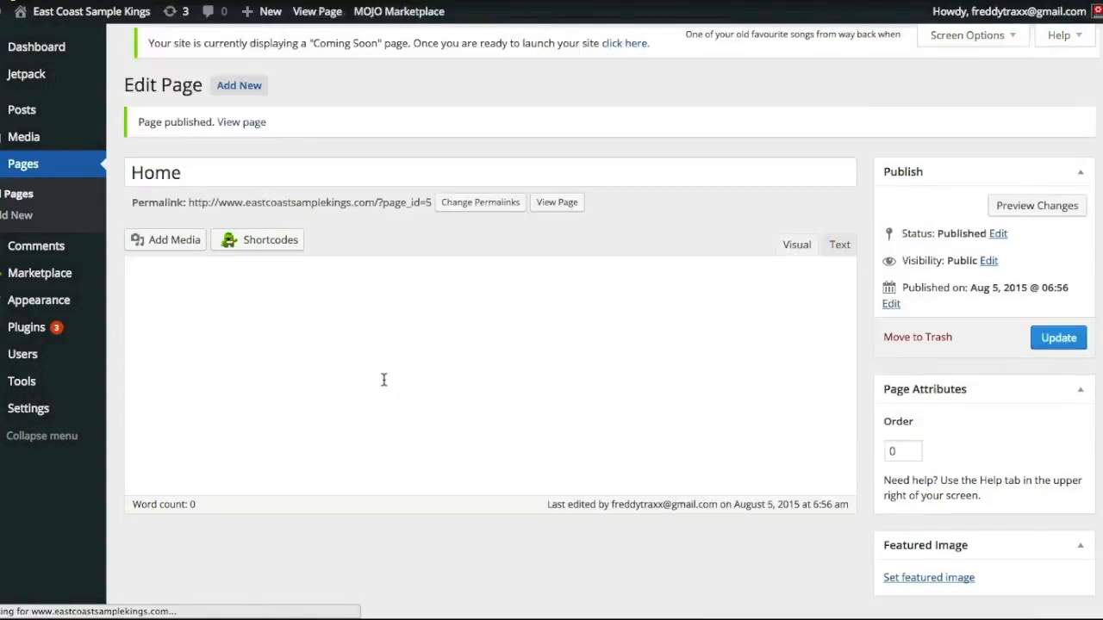
left_click(399, 375)
- Create a new page titled About and publish it with an empty body
left_click(235, 52)
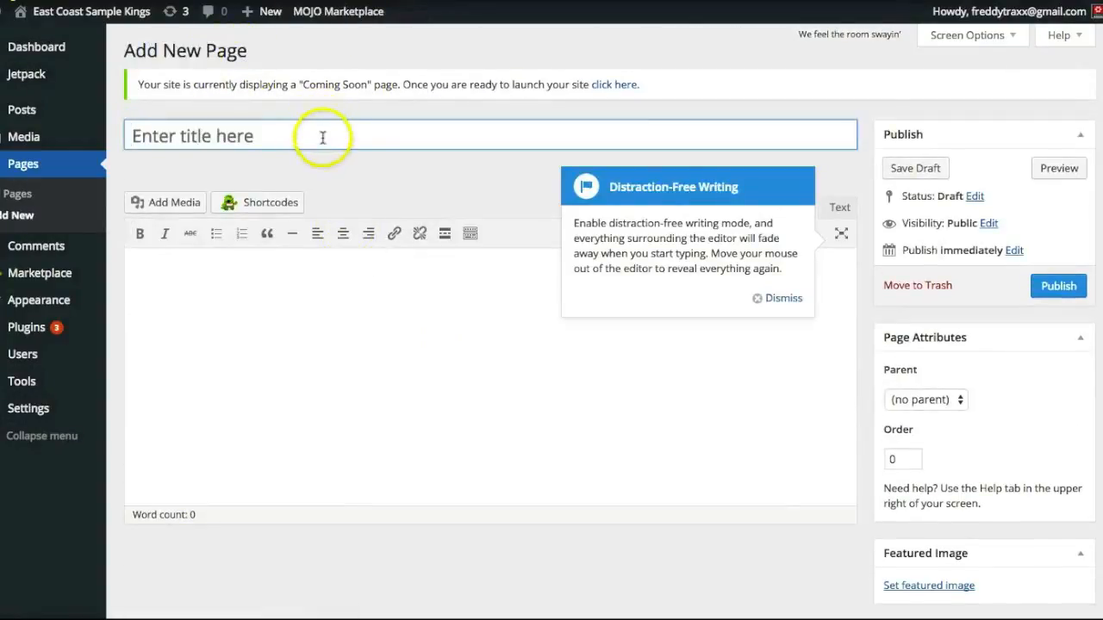
left_click(322, 137)
type("A")
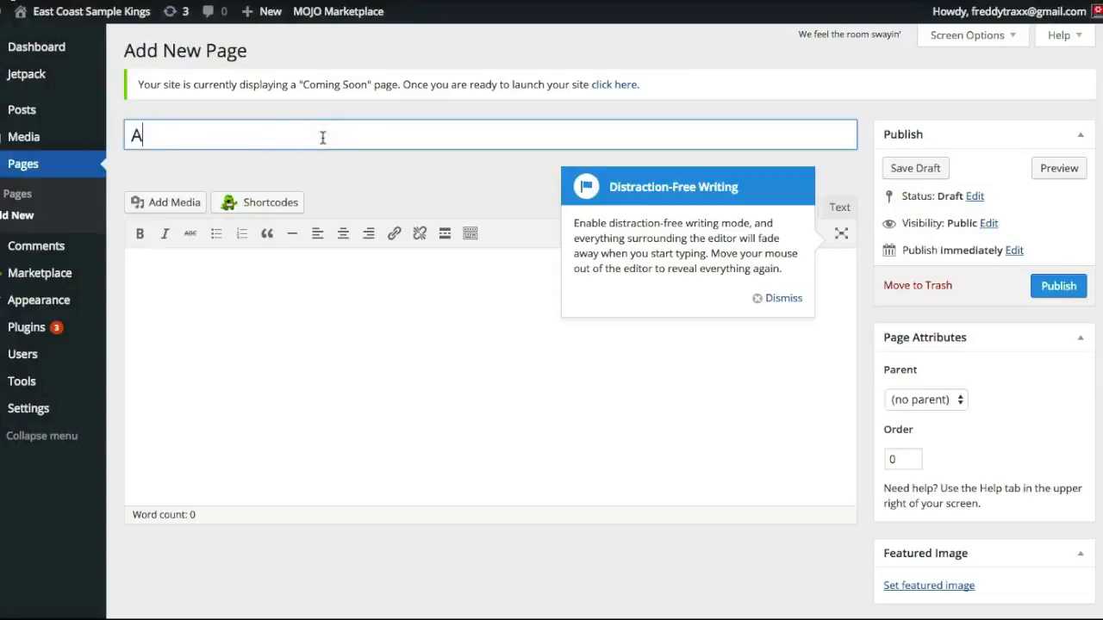
type("bout")
left_click(907, 167)
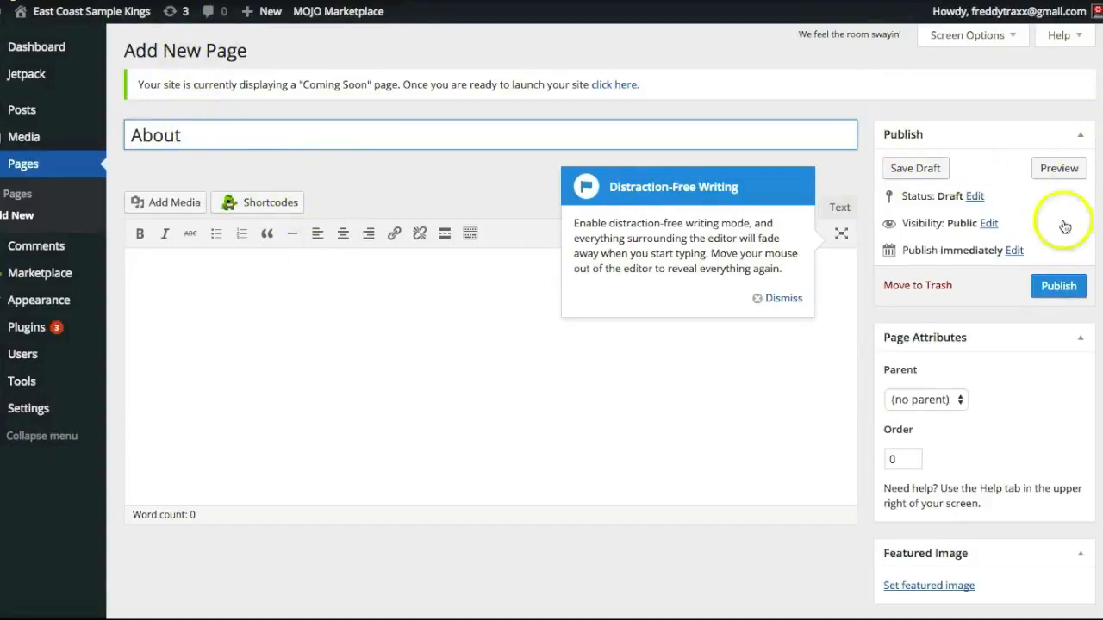
left_click(1065, 287)
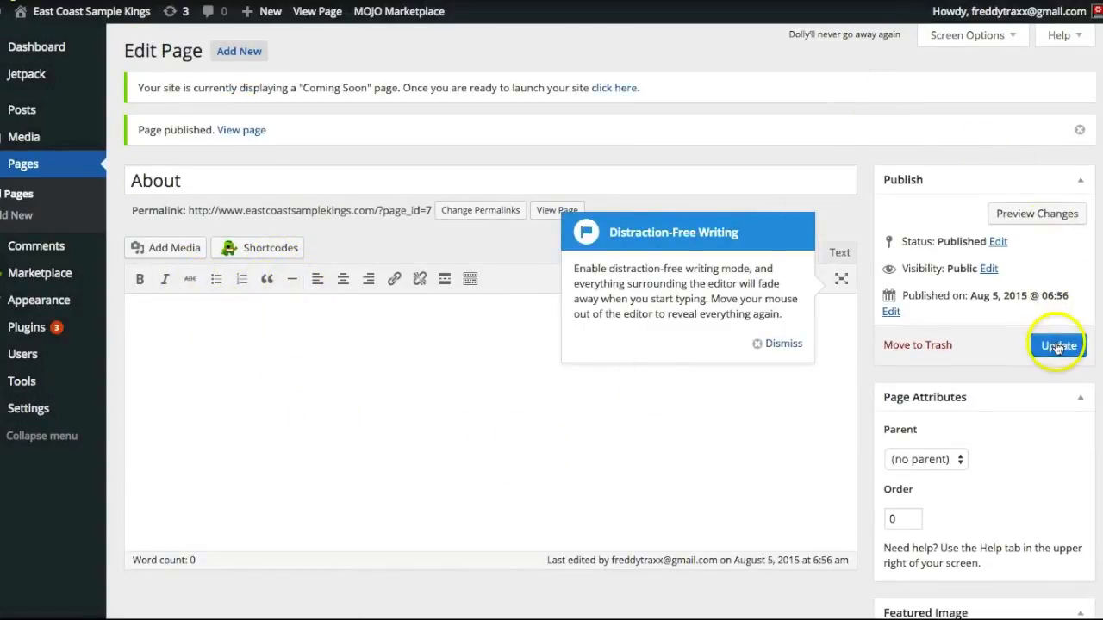
- Create another new page titled Blog and publish it without any content
left_click(246, 52)
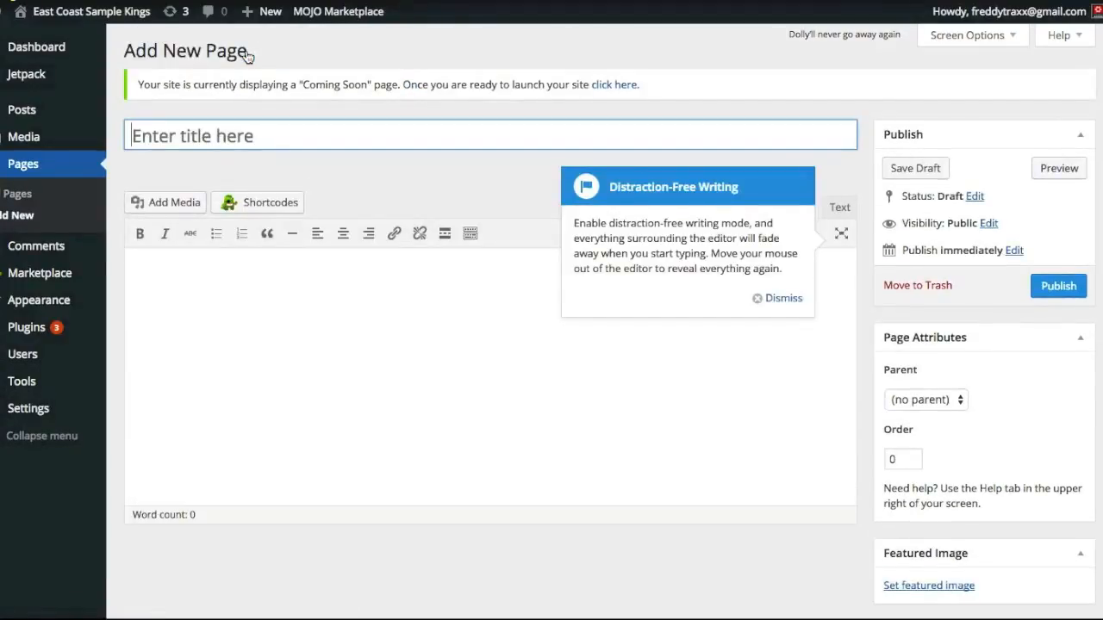
type("Blog")
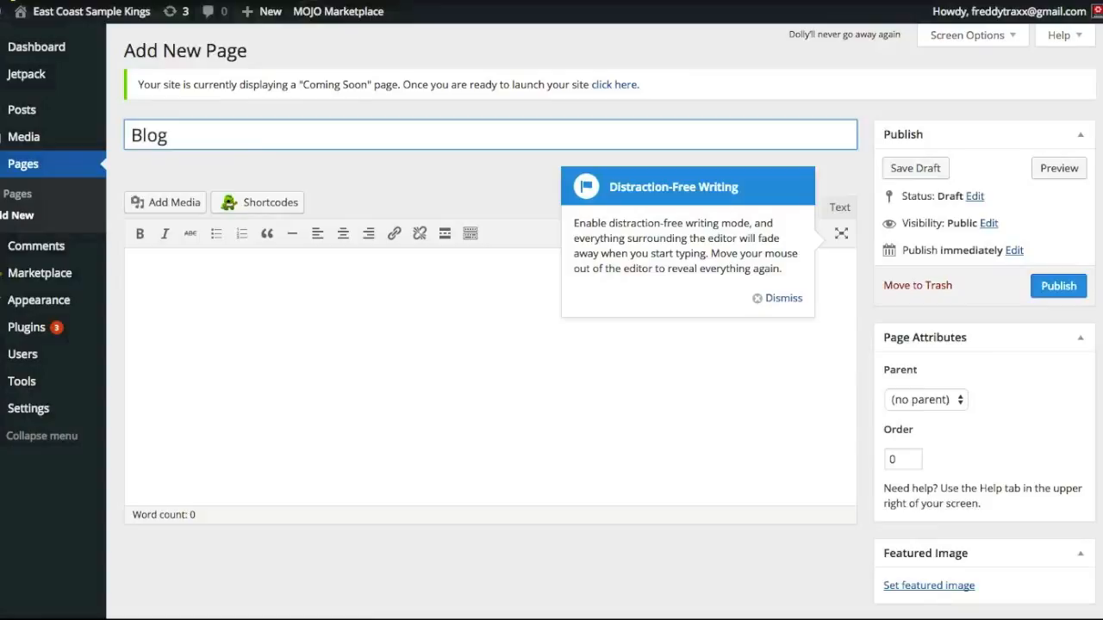
left_click(1062, 288)
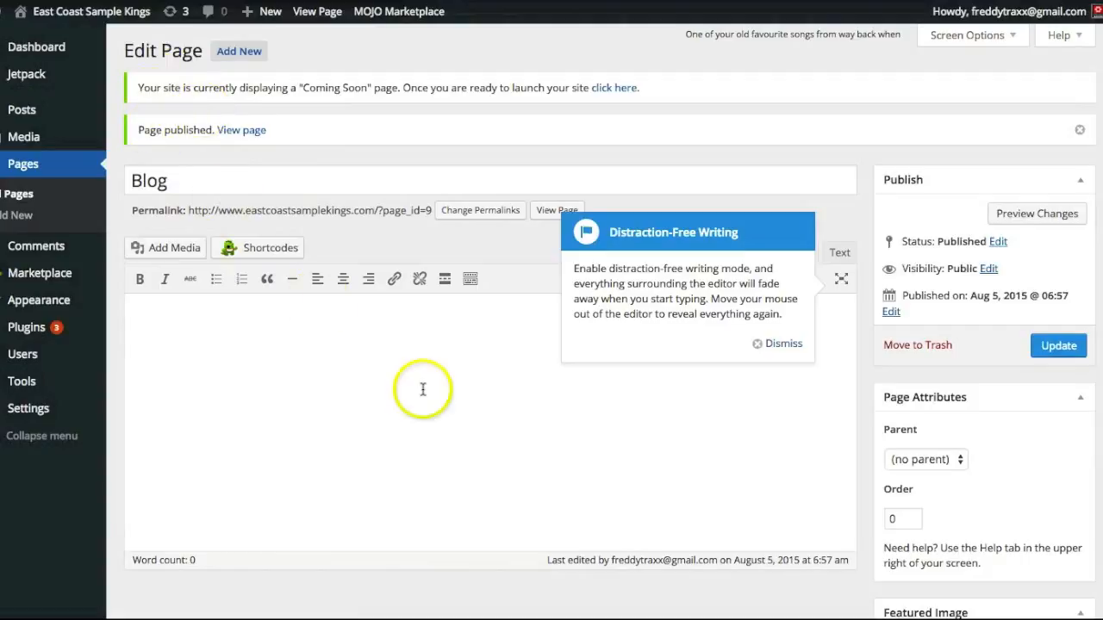
- Try to delete the Hello Dolly plugin from the installed plugins with the Delete bulk action
left_click(35, 329)
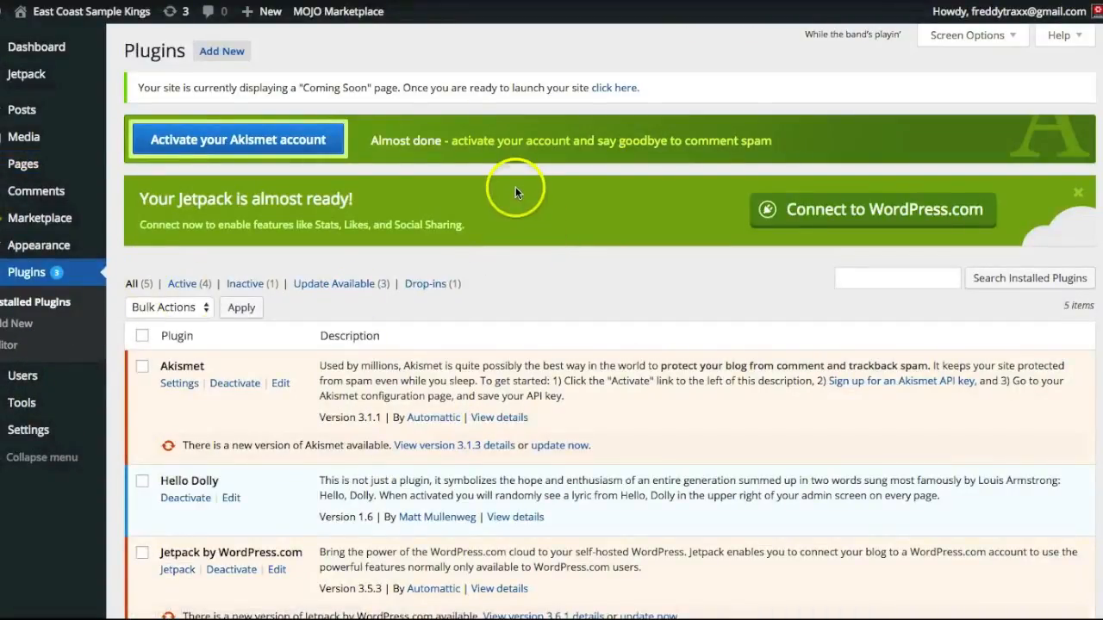
scroll(516, 187, "down", 3)
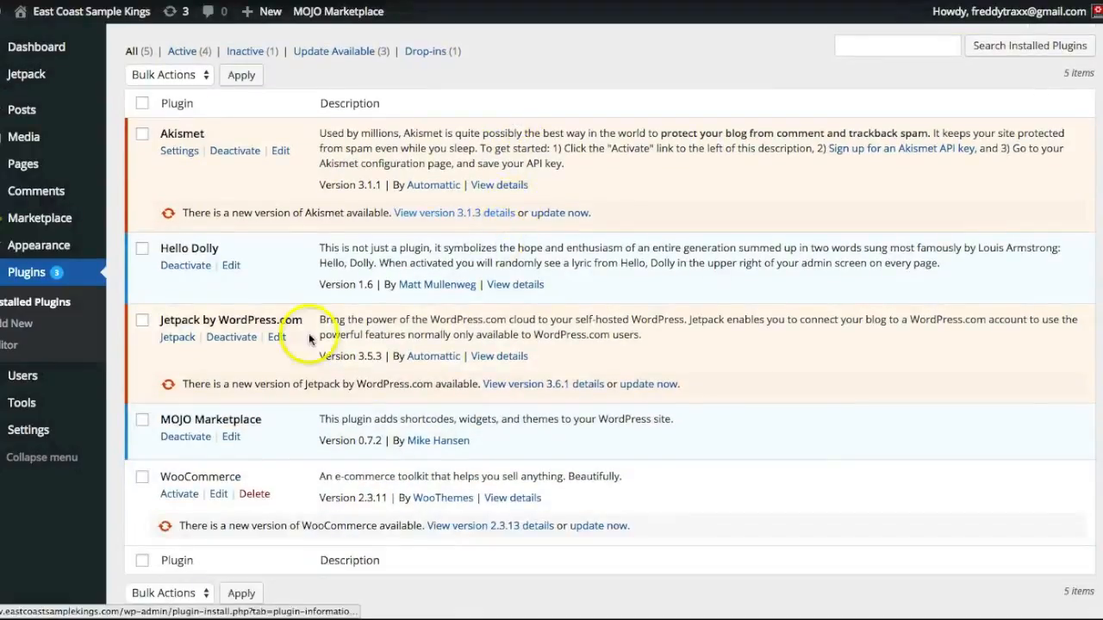
left_click(142, 250)
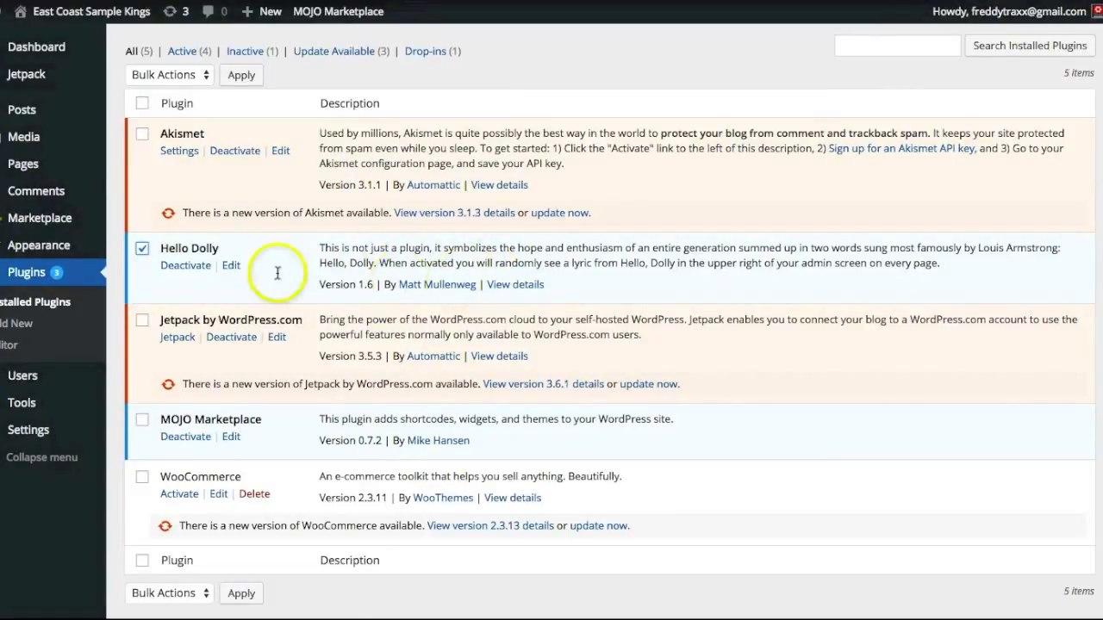
left_click(171, 76)
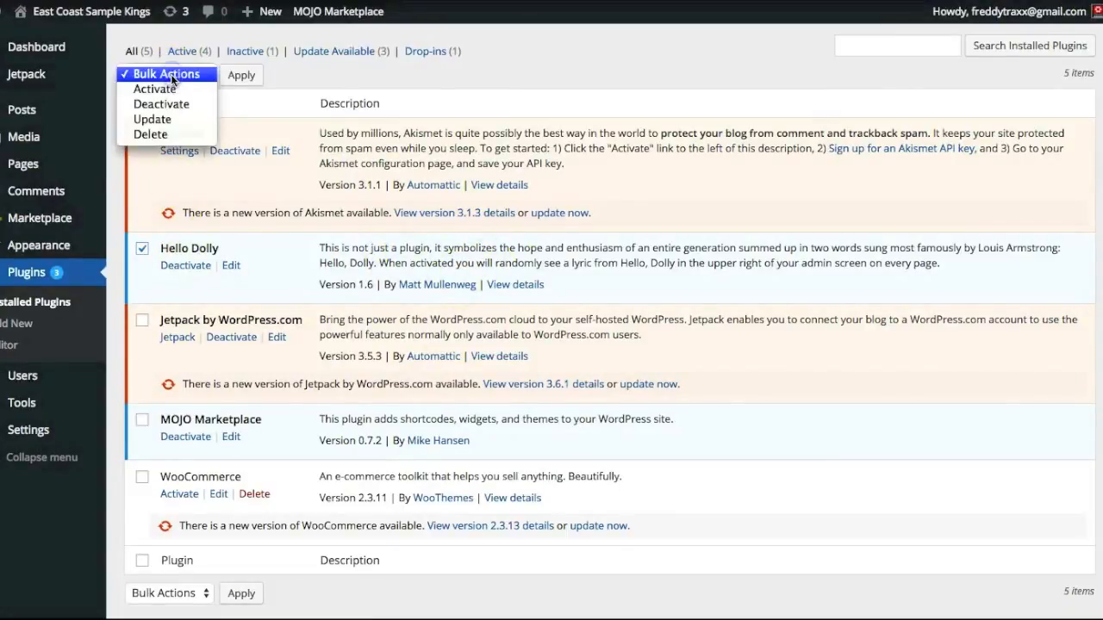
left_click(155, 134)
left_click(240, 76)
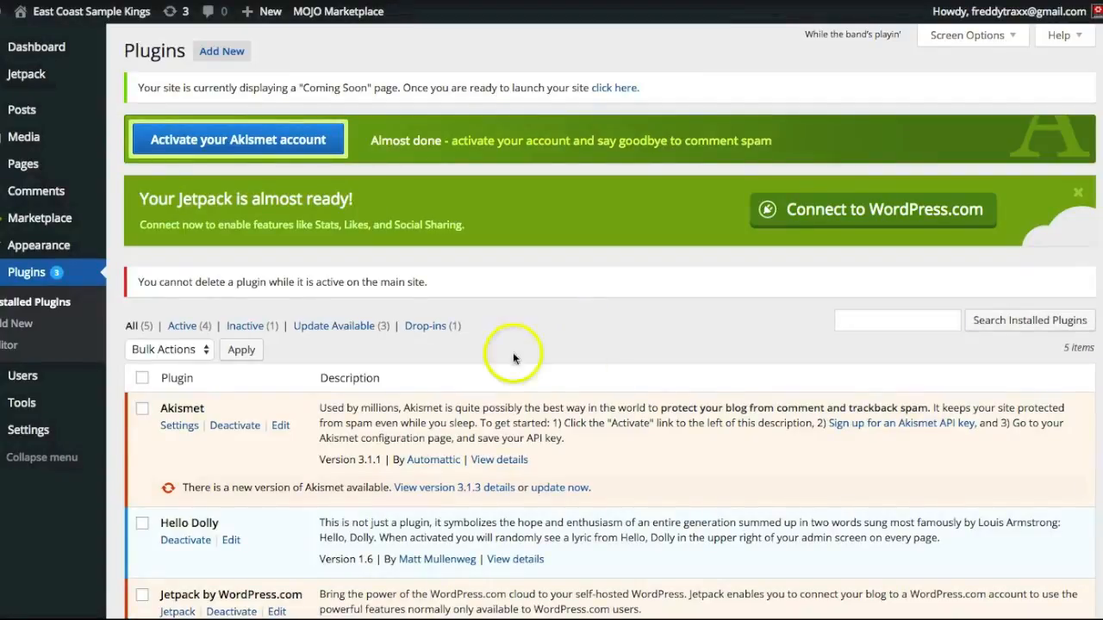
- Search the plugin directory for "seo by yoast" and install the Yoast SEO plugin
scroll(608, 370, "down", 3)
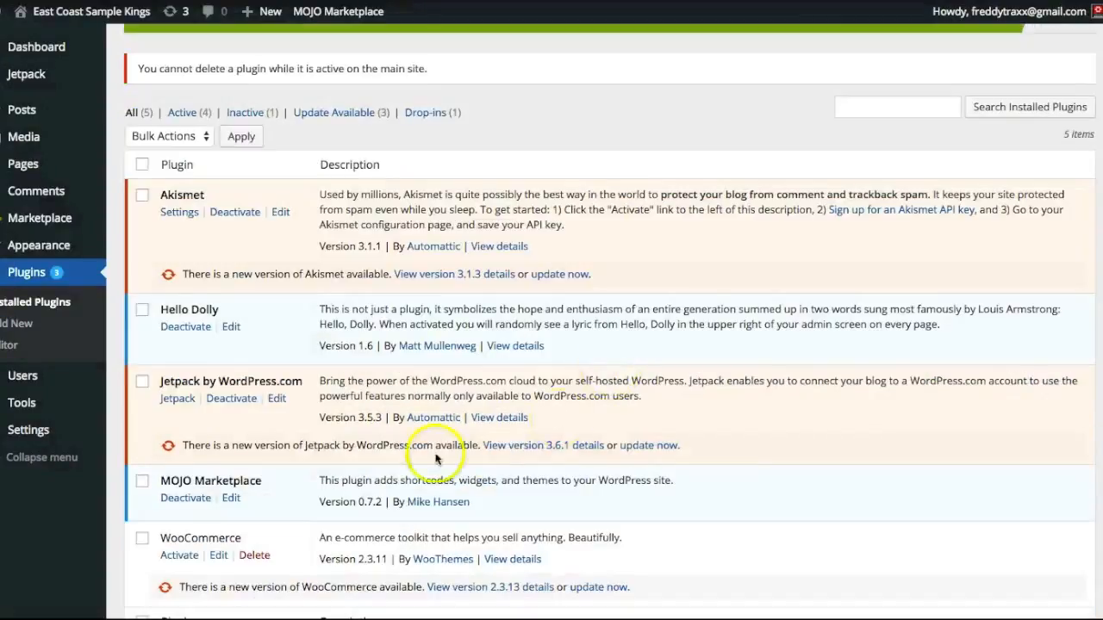
scroll(405, 357, "up", 3)
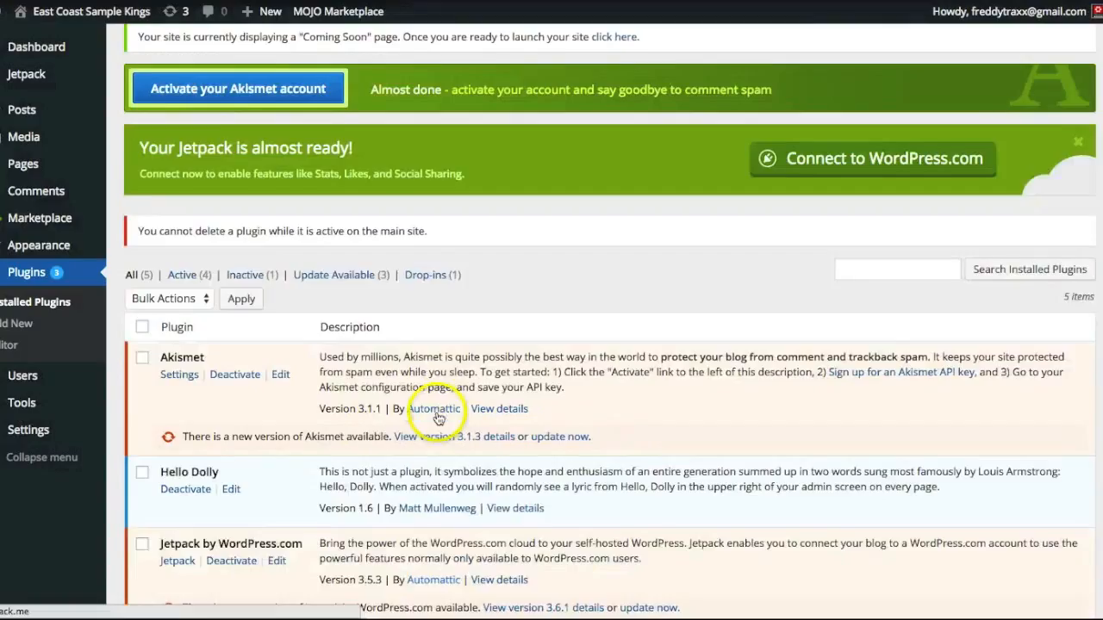
left_click(220, 53)
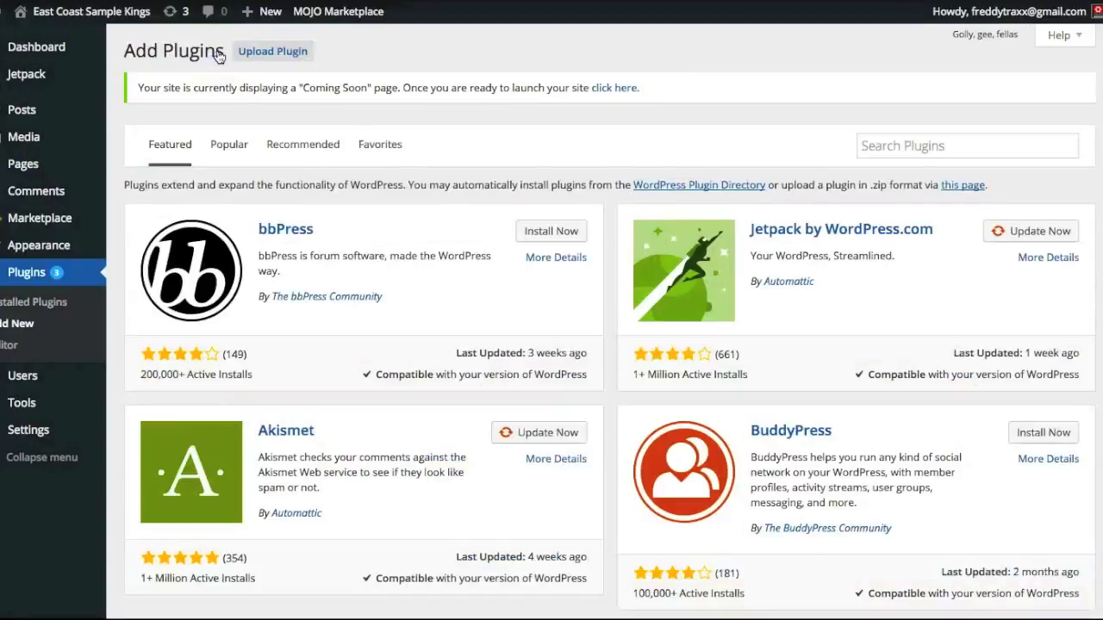
left_click(897, 148)
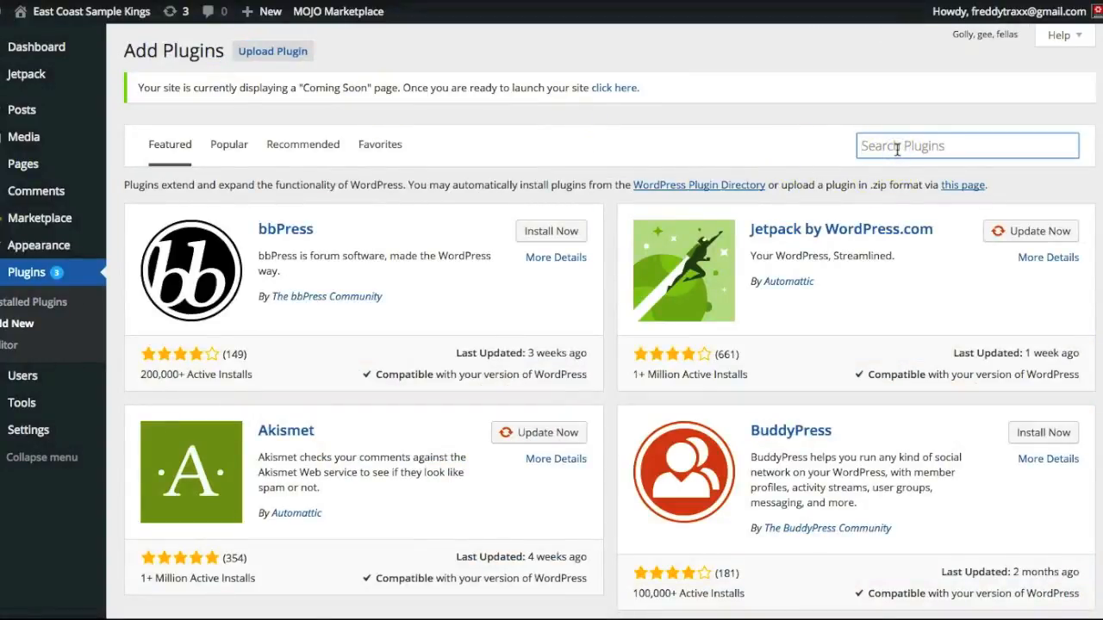
type("seo by")
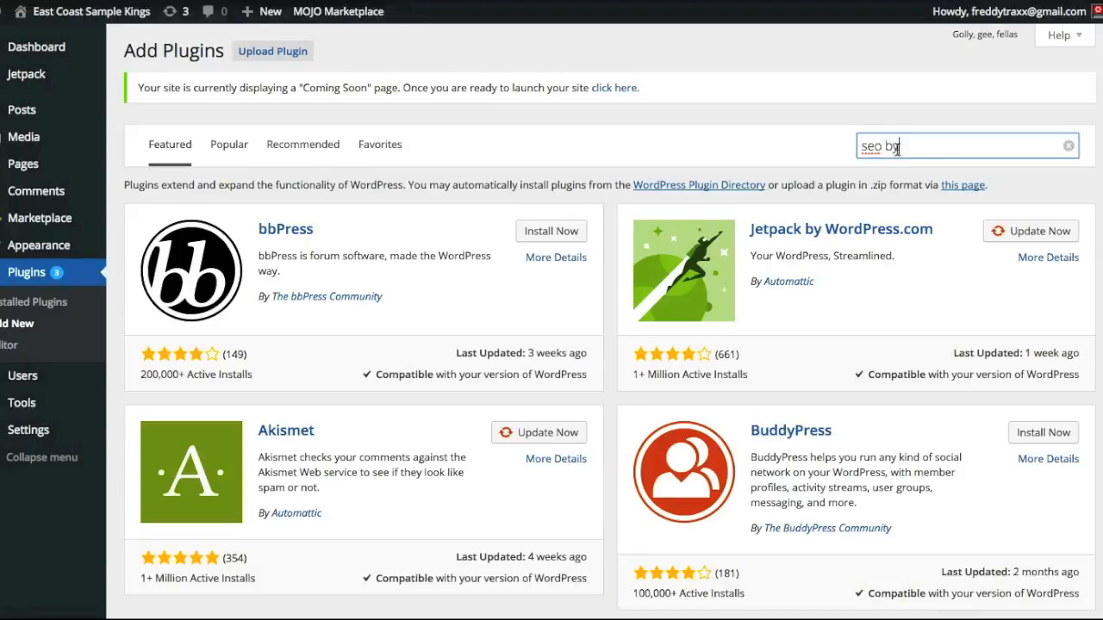
type(" yoast")
key("Return")
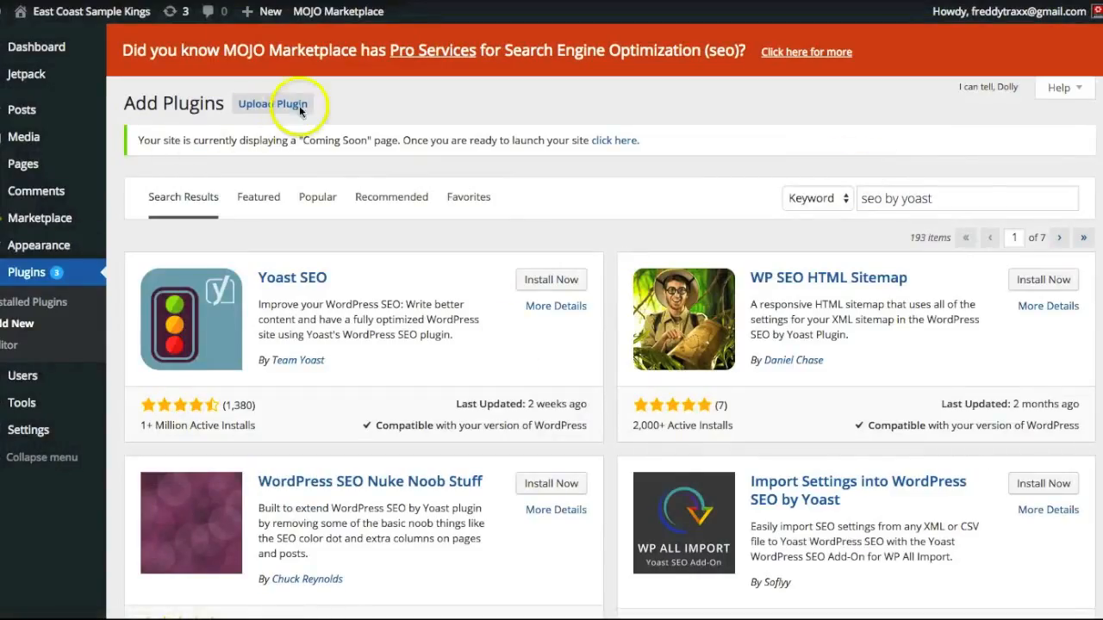
left_click(559, 282)
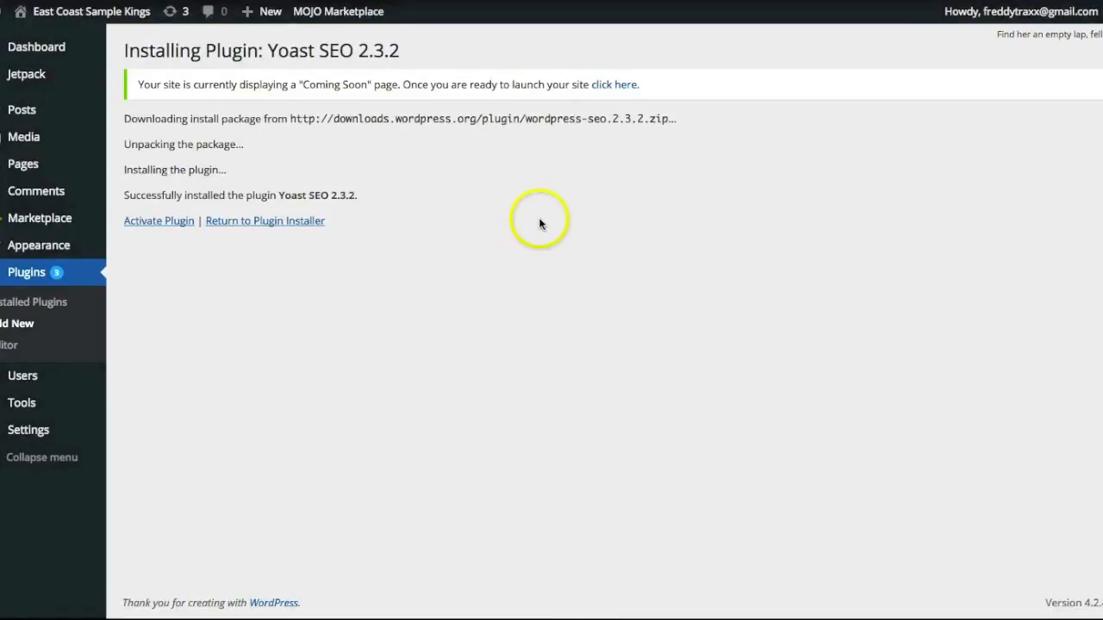
- Activate the installed Yoast SEO plugin and dismiss its introductory tour
mouse_move(52, 245)
left_click(161, 223)
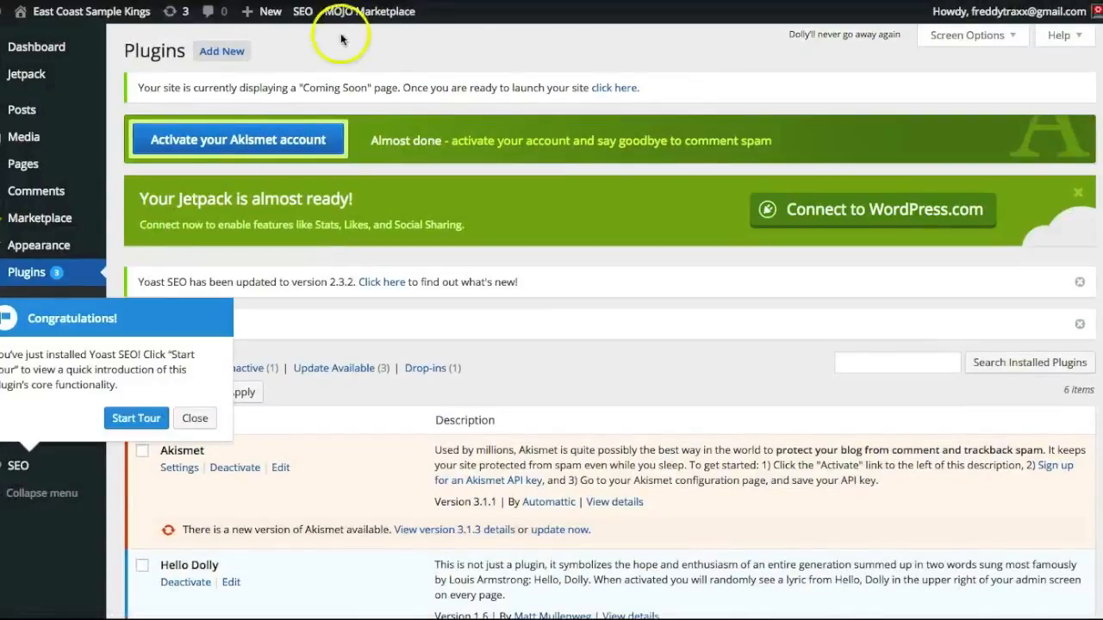
left_click(195, 418)
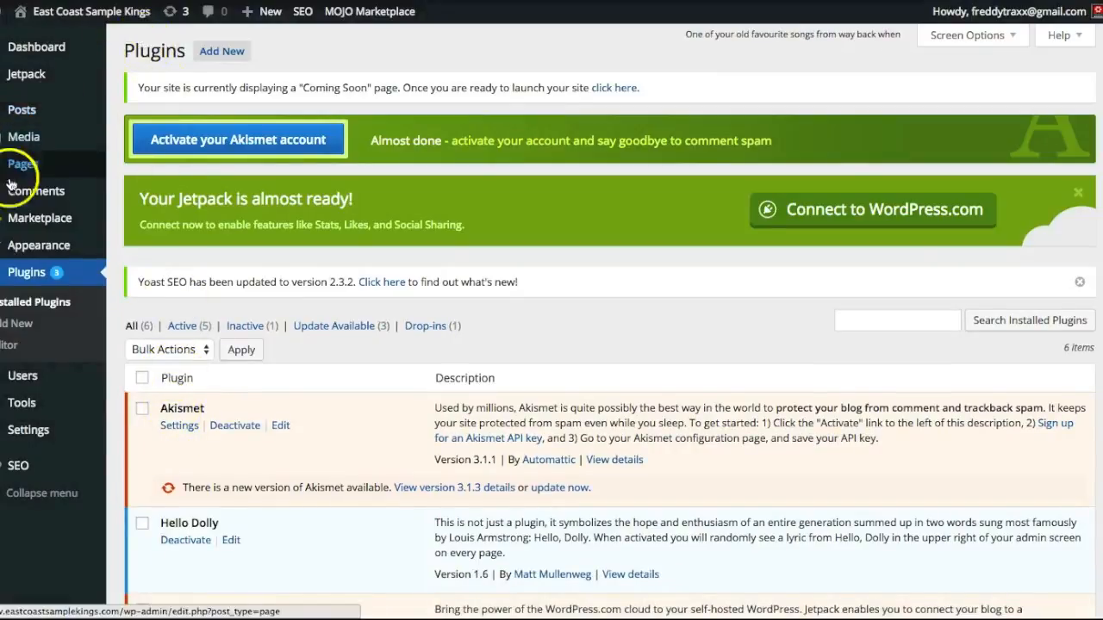
- Clear the site's default tagline in the General Settings so the Tagline field is empty
mouse_move(30, 431)
left_click(30, 435)
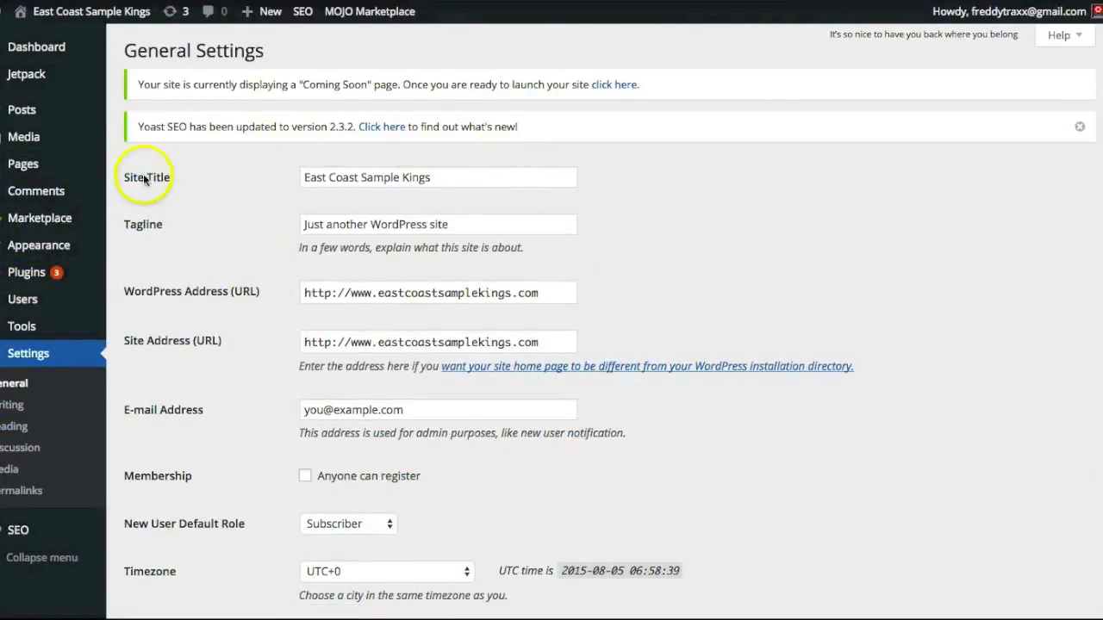
left_click_drag(492, 175, 263, 177)
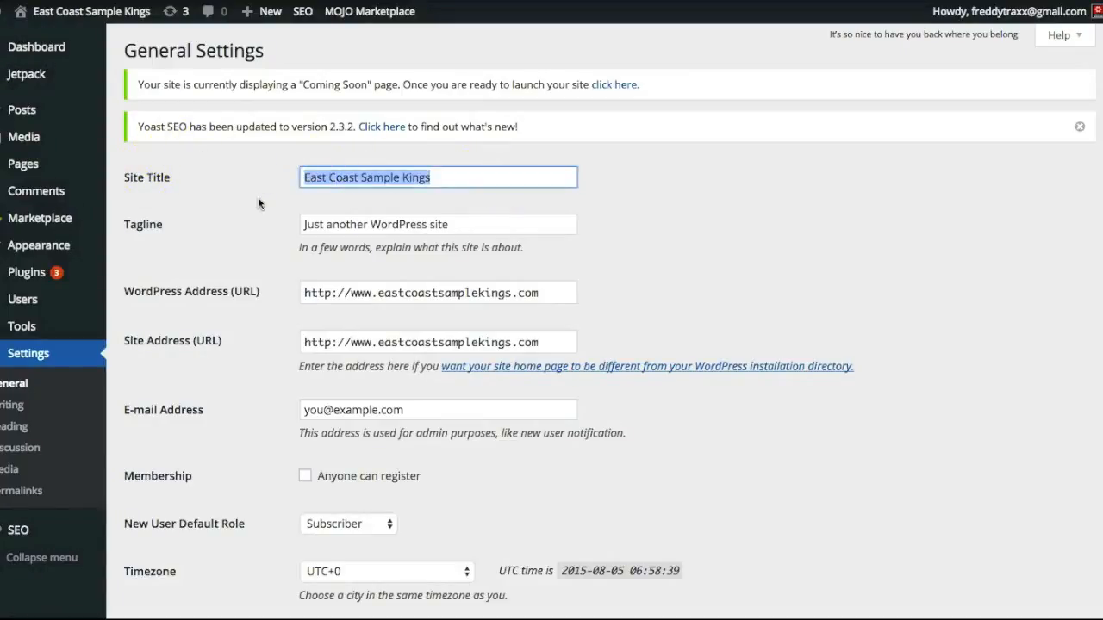
left_click(509, 223)
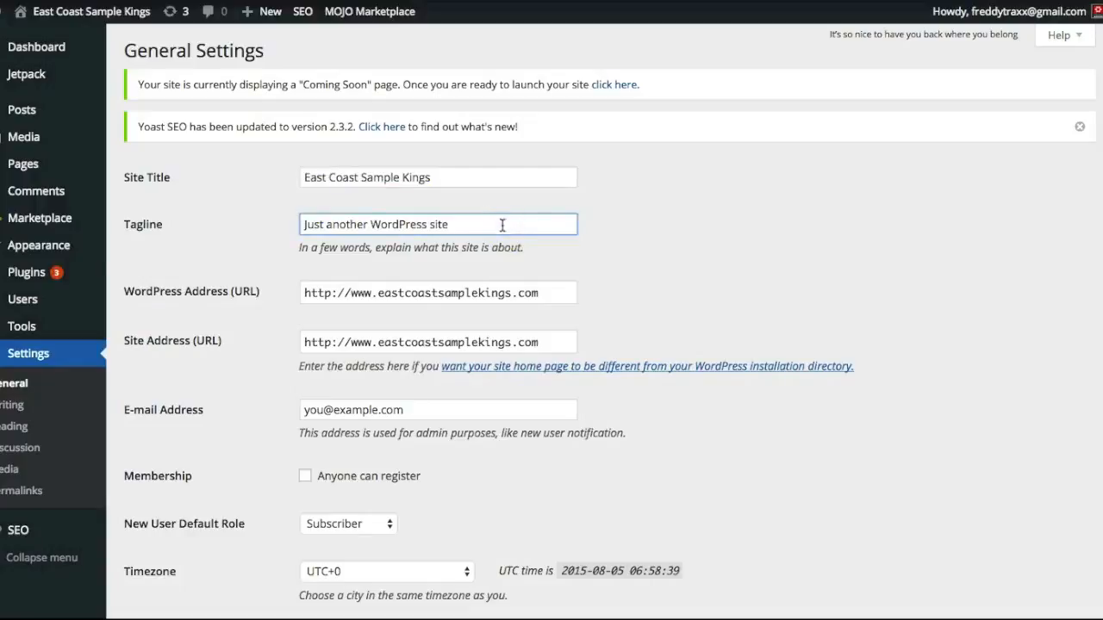
left_click_drag(502, 222, 253, 214)
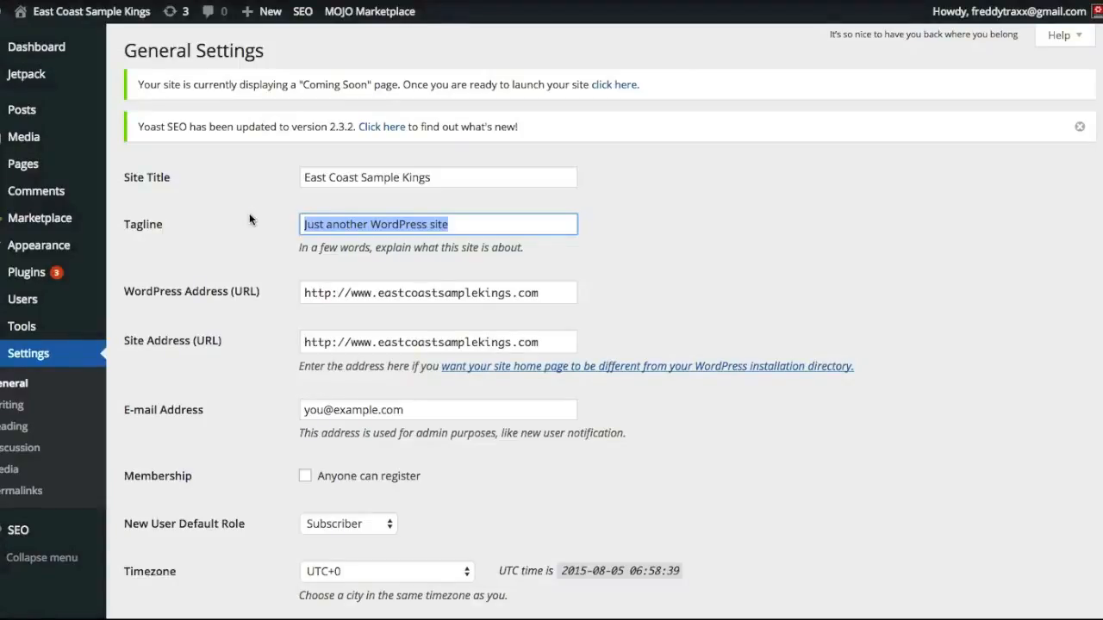
key("BackSpace")
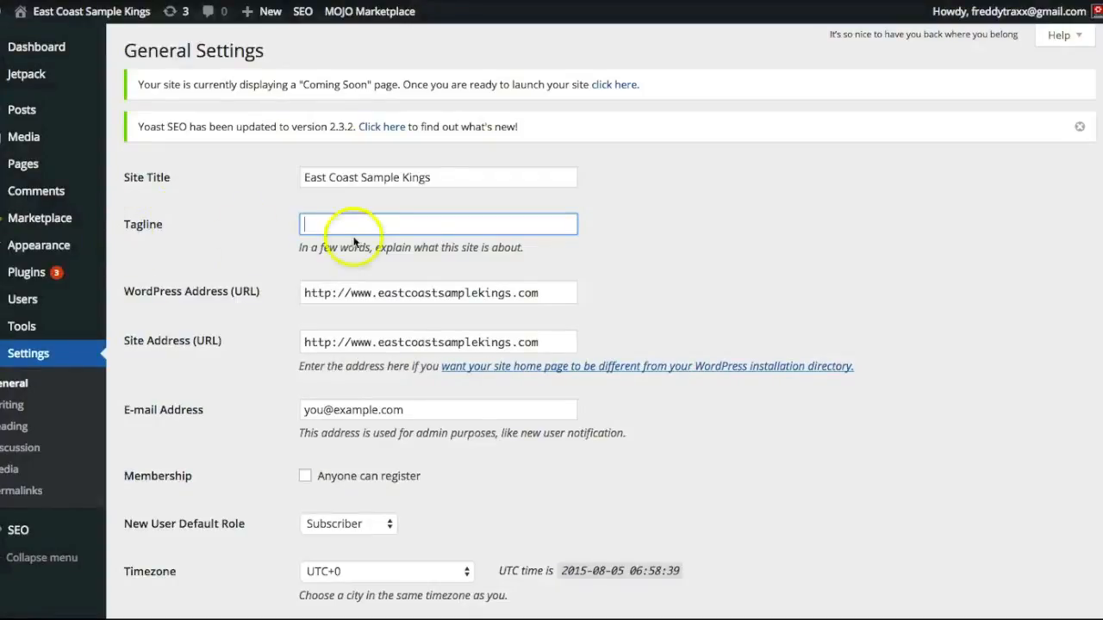
left_click(389, 224)
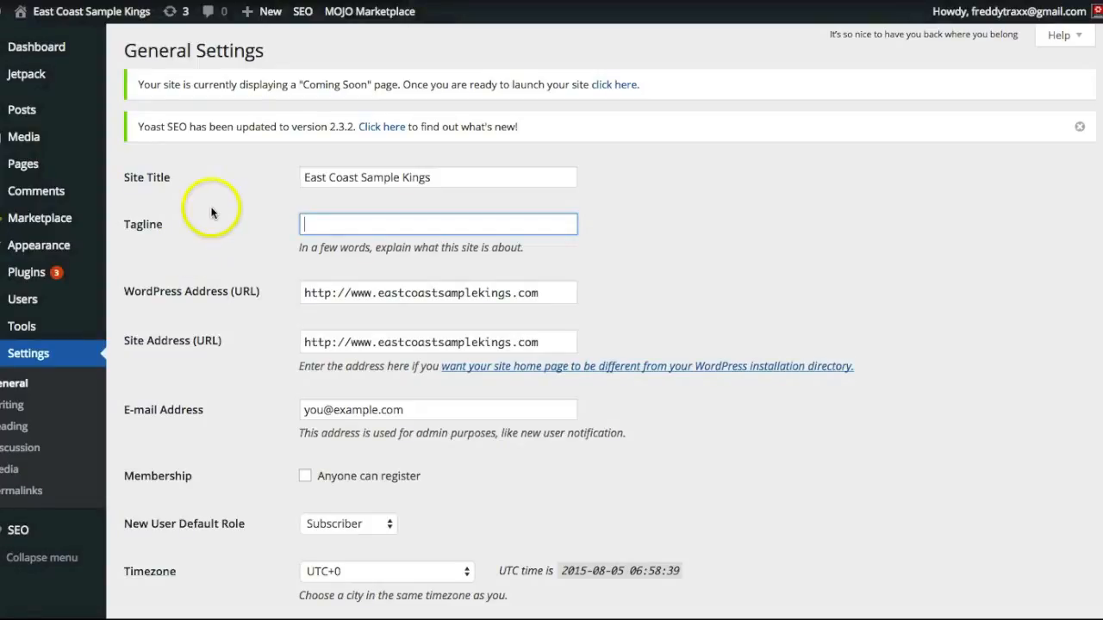
- Turn off the Core Major, Core Minor and Translations auto-updates and the MOJO Coming Soon page, and save the General Settings
scroll(214, 215, "down", 2)
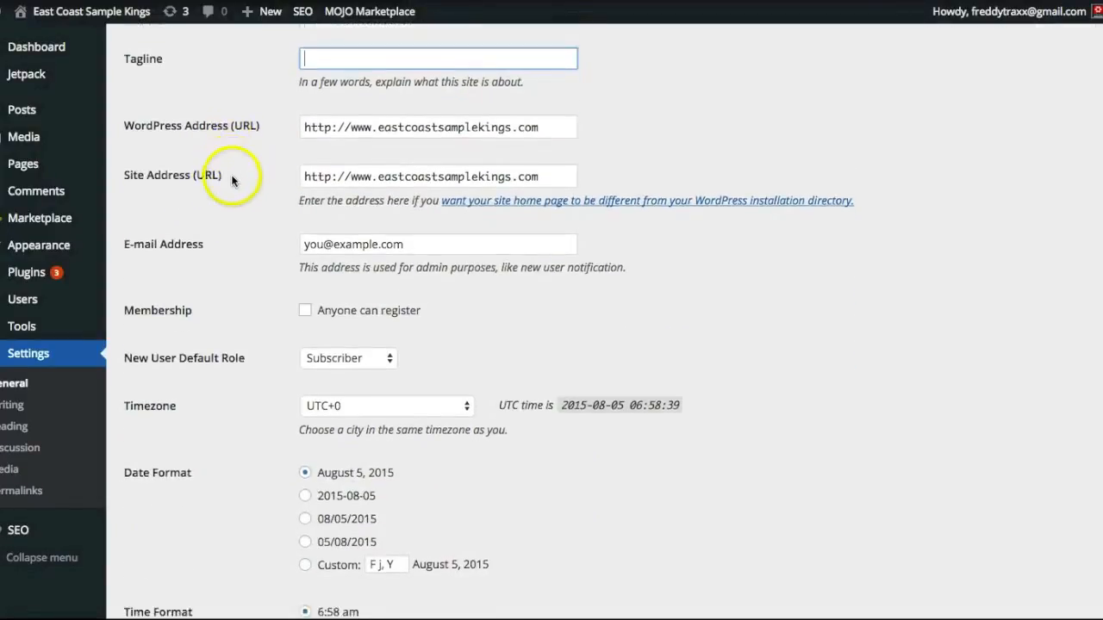
scroll(231, 183, "down", 5)
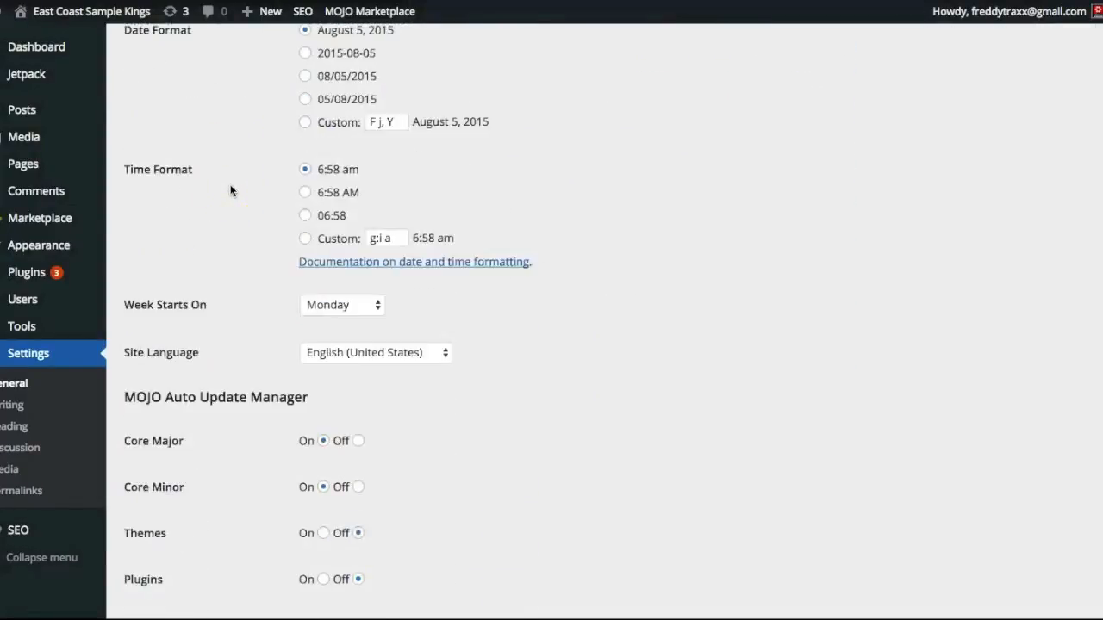
scroll(230, 190, "down", 2)
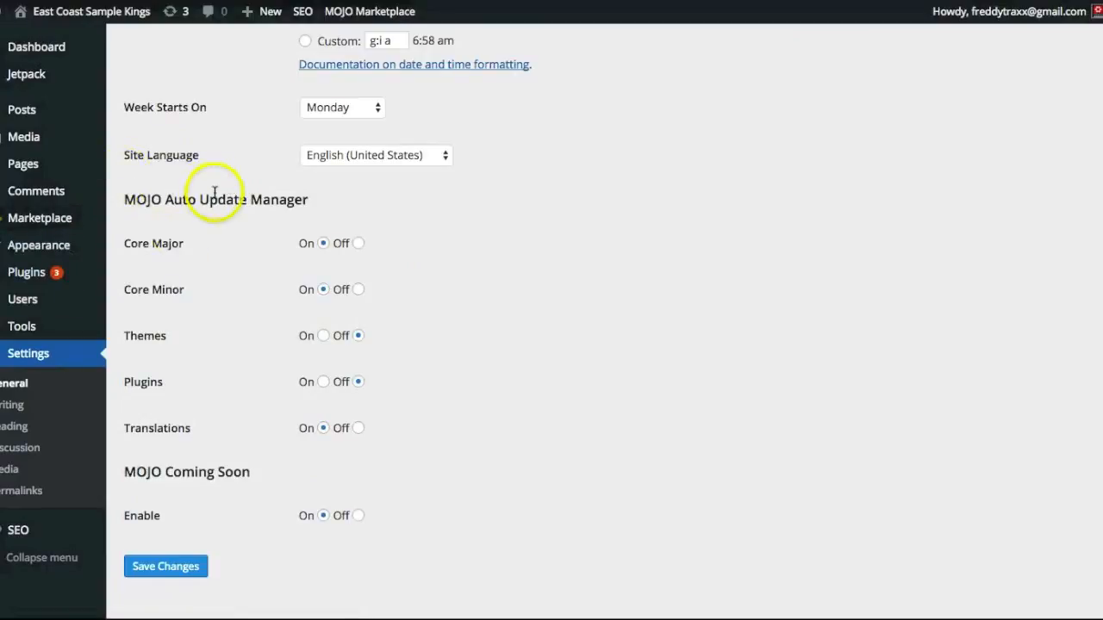
left_click(358, 244)
left_click(359, 290)
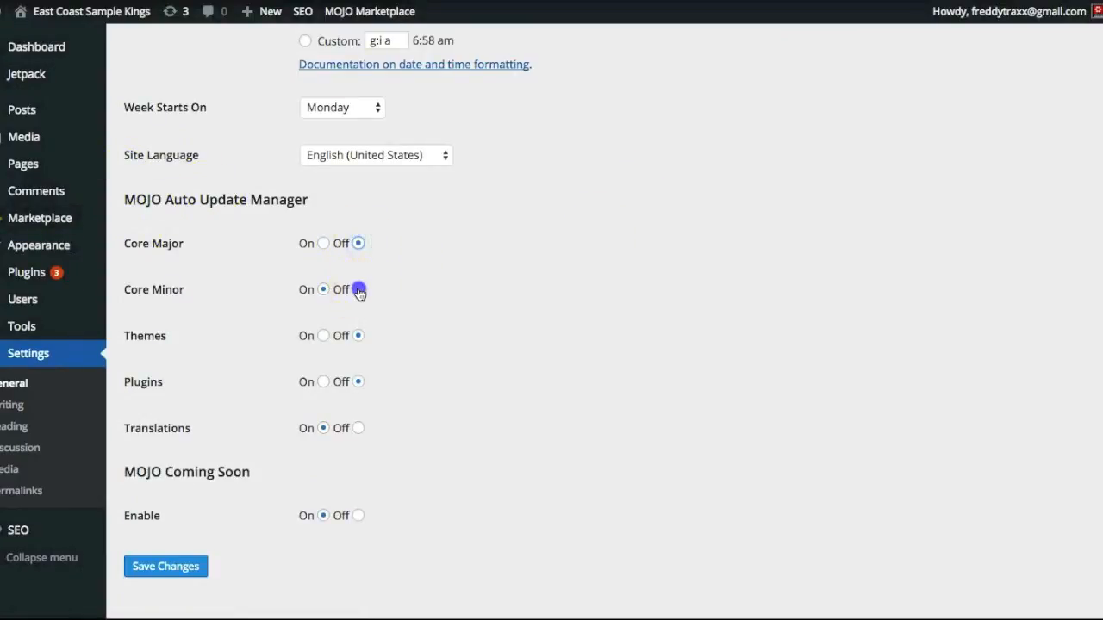
left_click(358, 428)
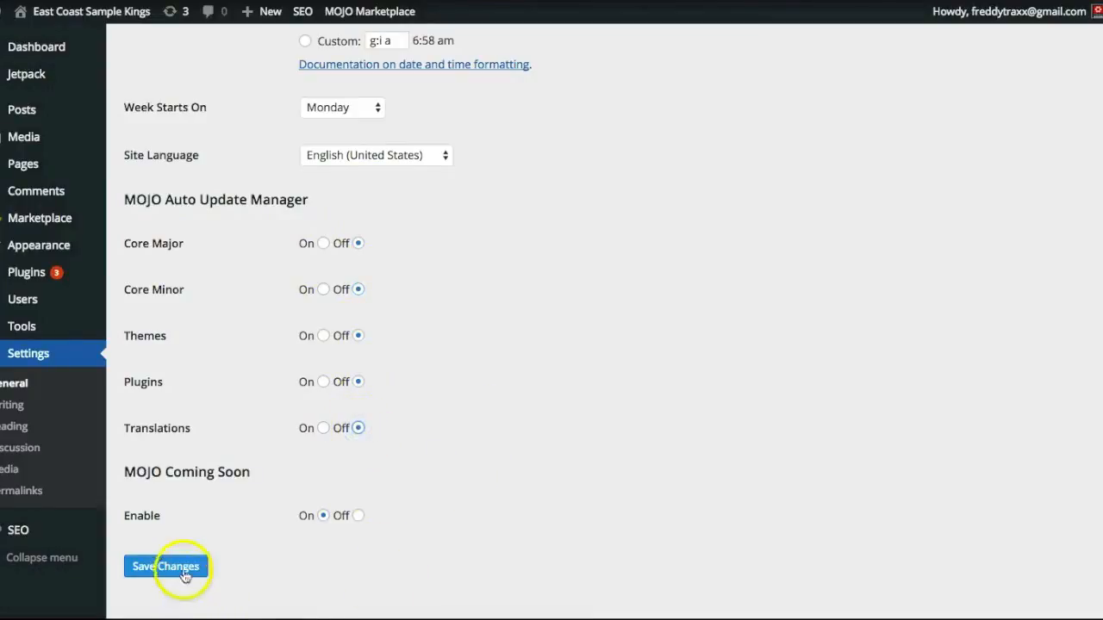
left_click(359, 516)
left_click(169, 572)
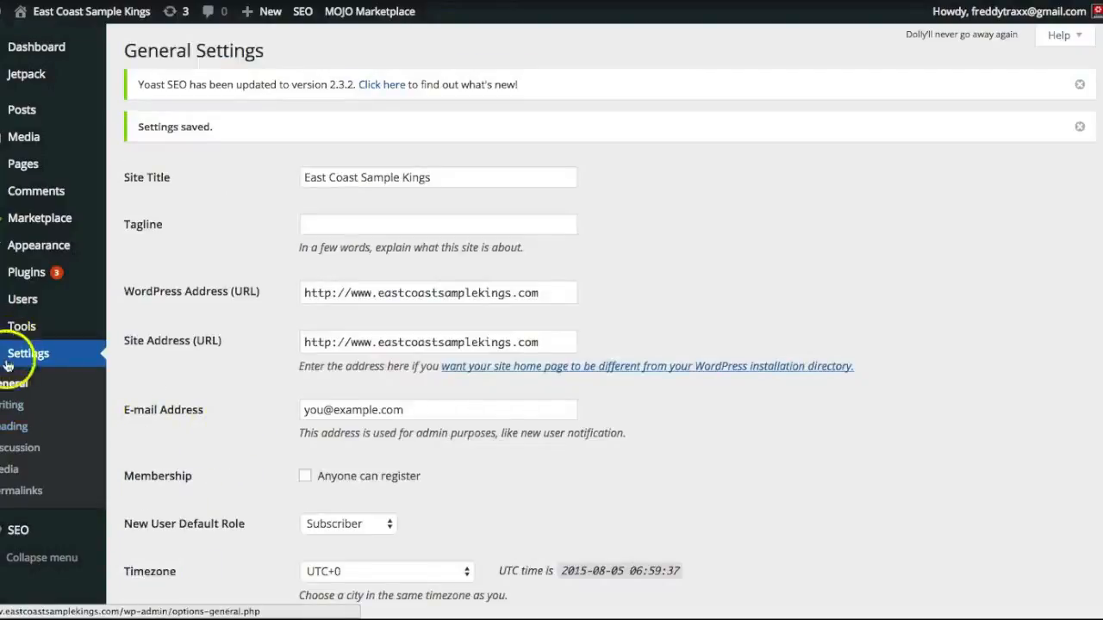
- Enable automatic correction of invalidly nested XHTML in the Writing Settings and save the changes
left_click(9, 417)
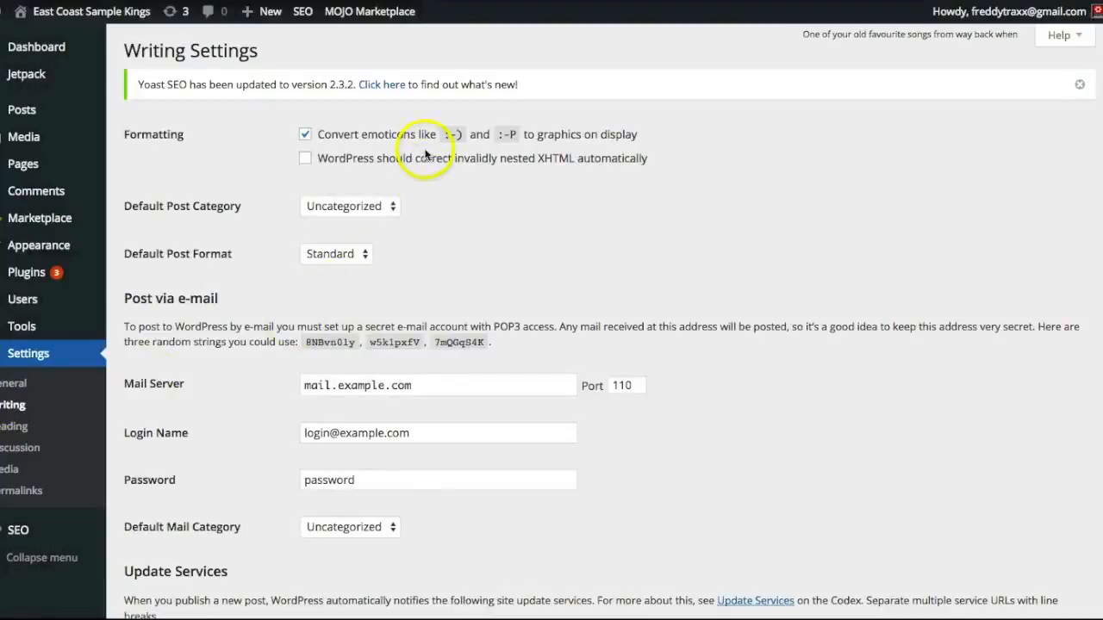
scroll(494, 227, "down", 3)
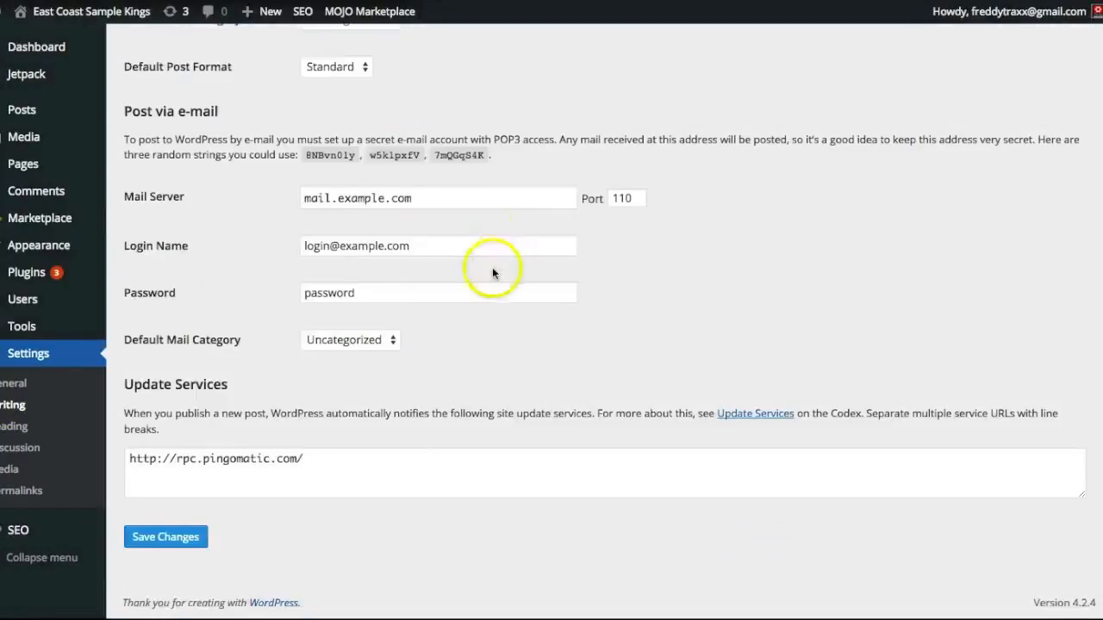
scroll(496, 250, "up", 3)
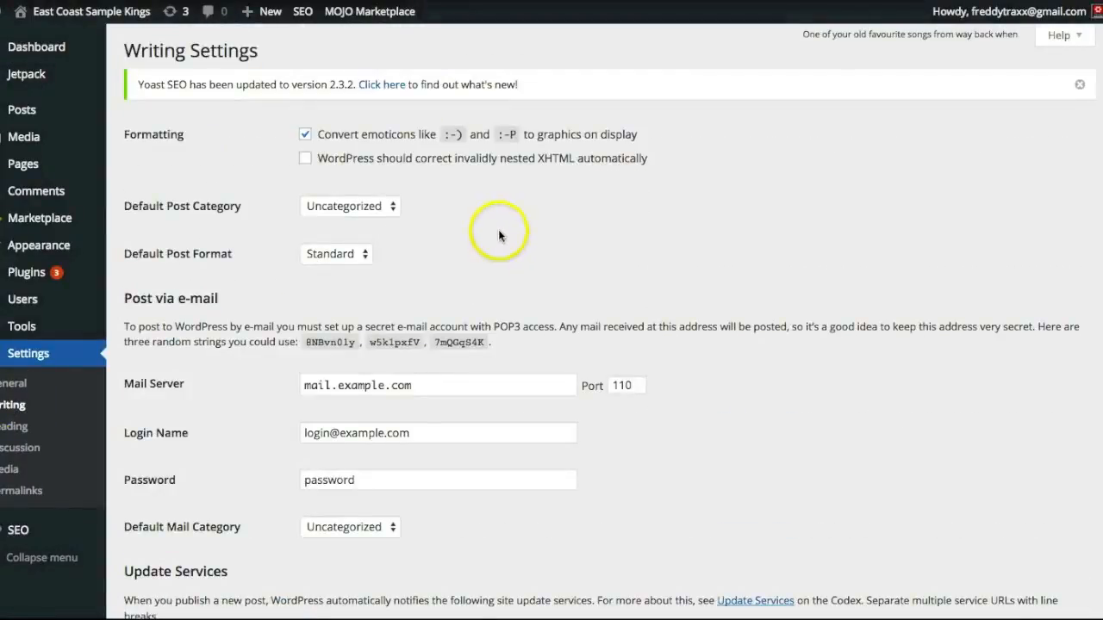
left_click(305, 160)
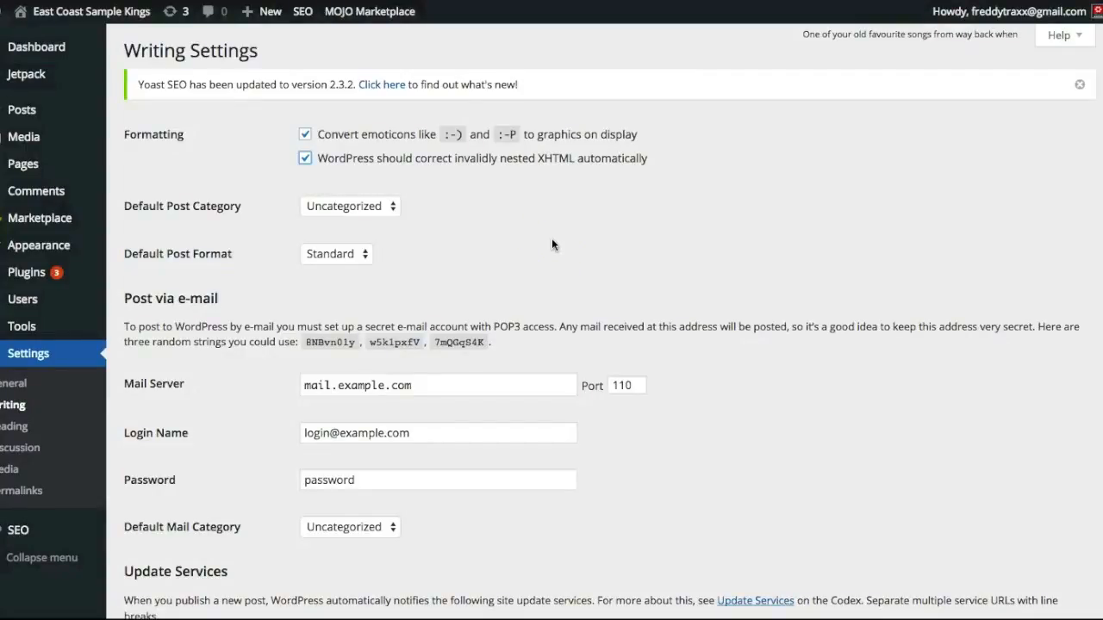
scroll(276, 284, "down", 3)
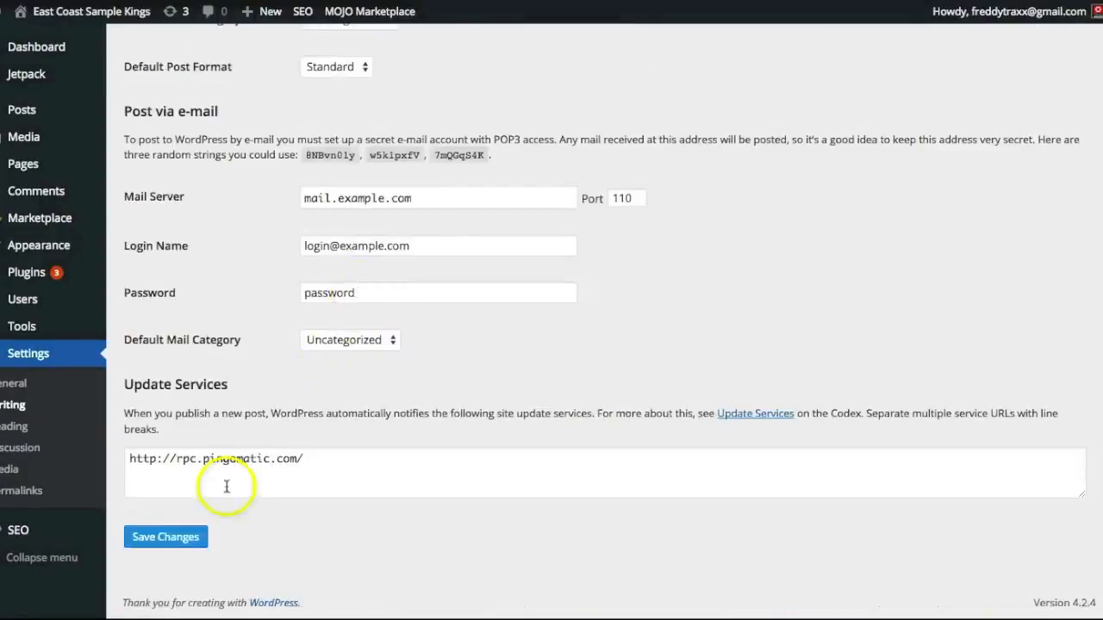
left_click(165, 540)
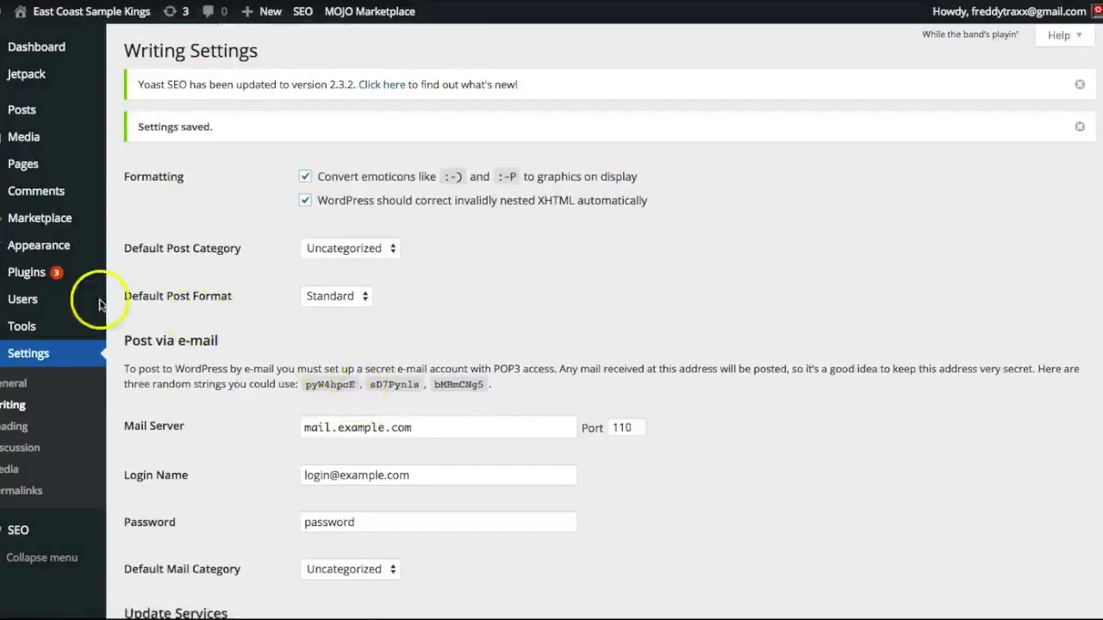
- Set the front page to a static page in the Reading Settings, with Home as front page and Blog as posts page, and save
left_click(12, 428)
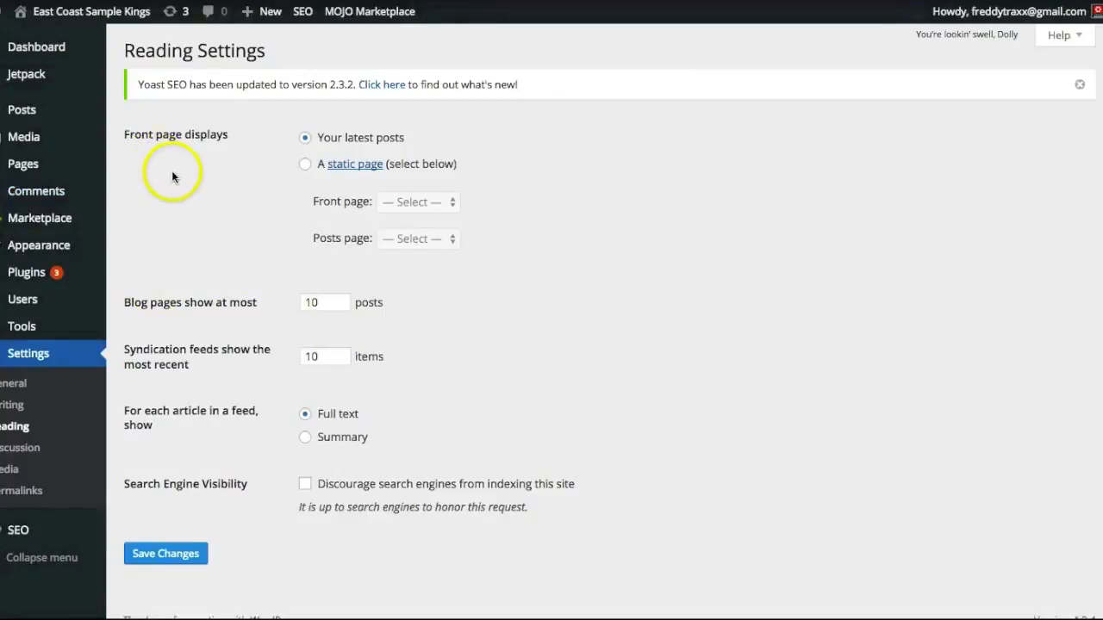
left_click(305, 164)
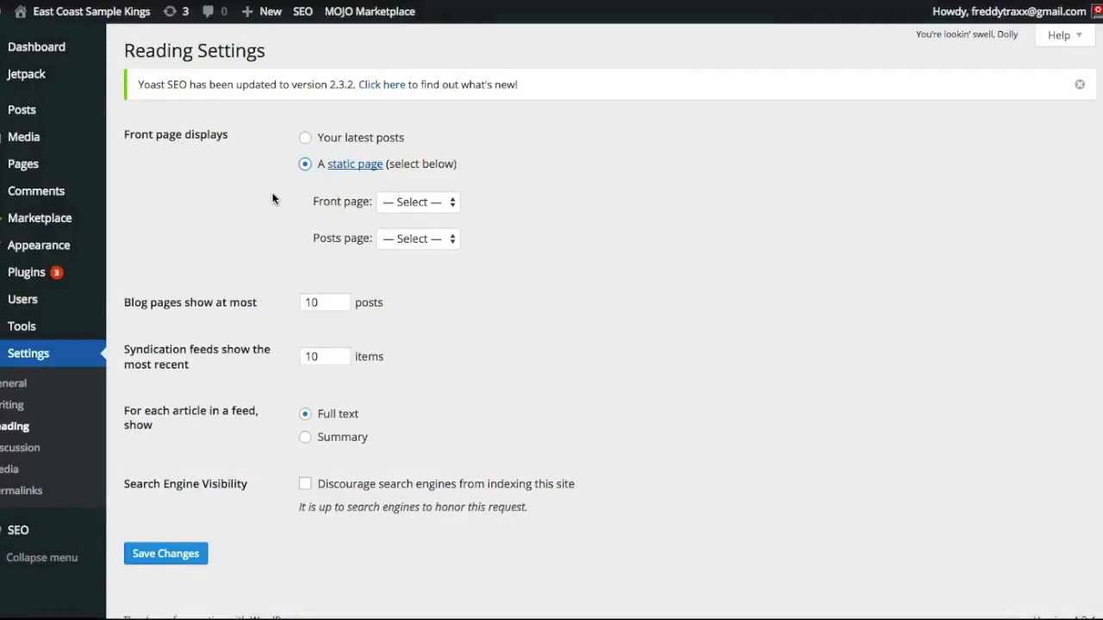
left_click(422, 201)
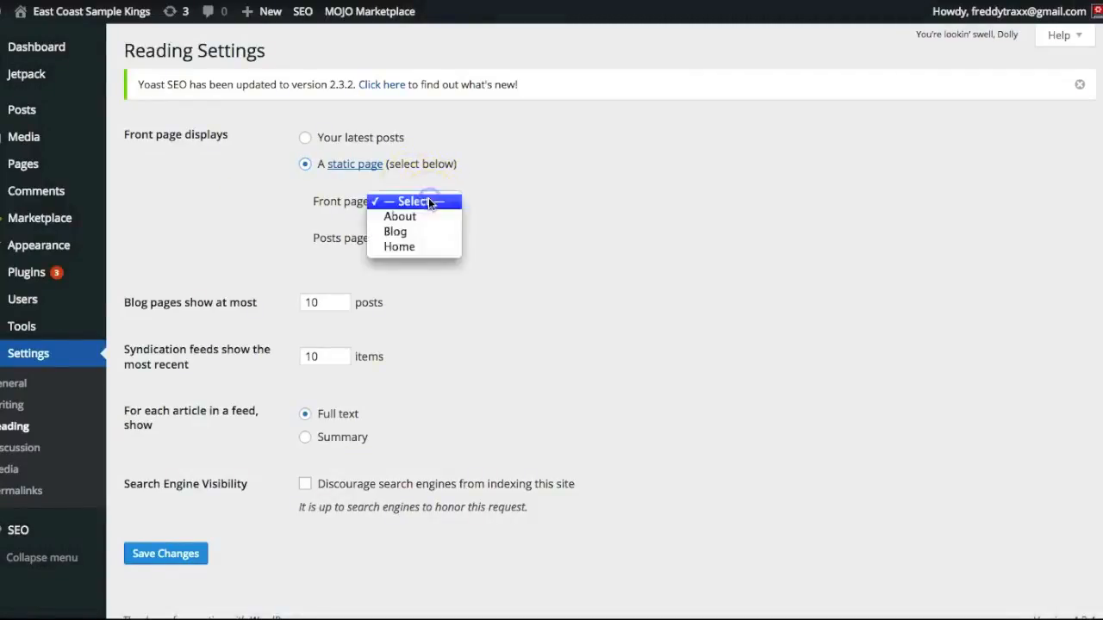
left_click(418, 246)
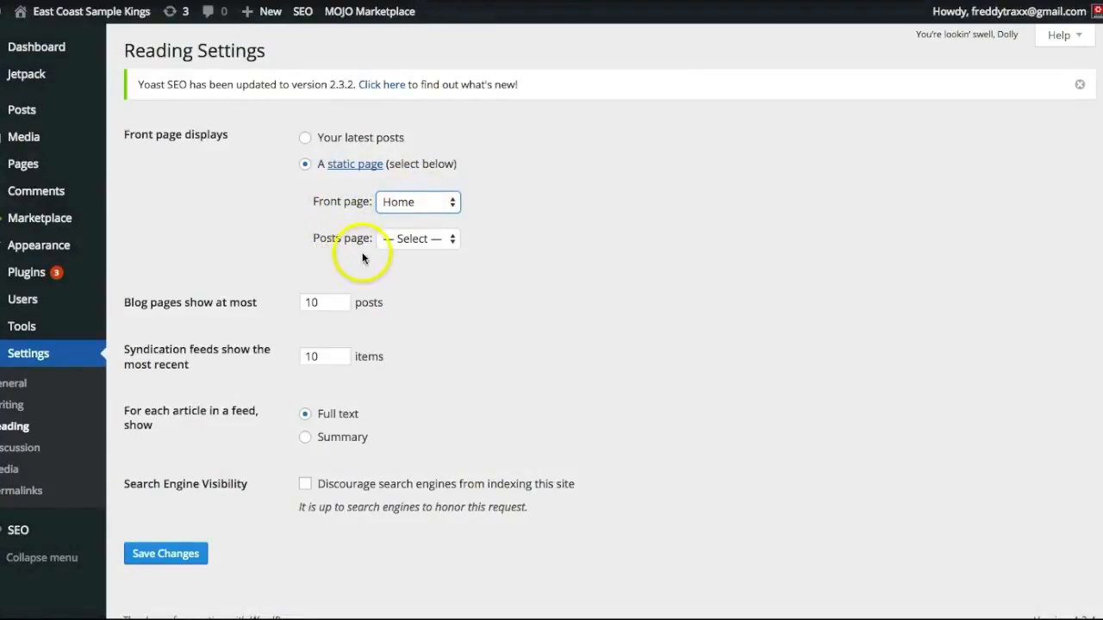
left_click(409, 238)
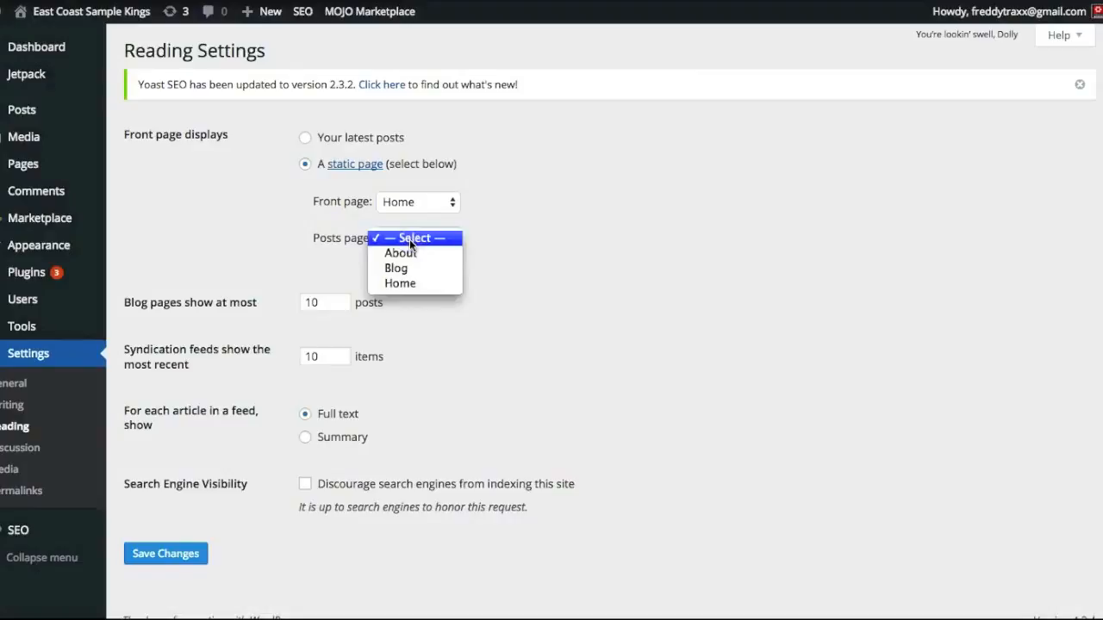
left_click(401, 268)
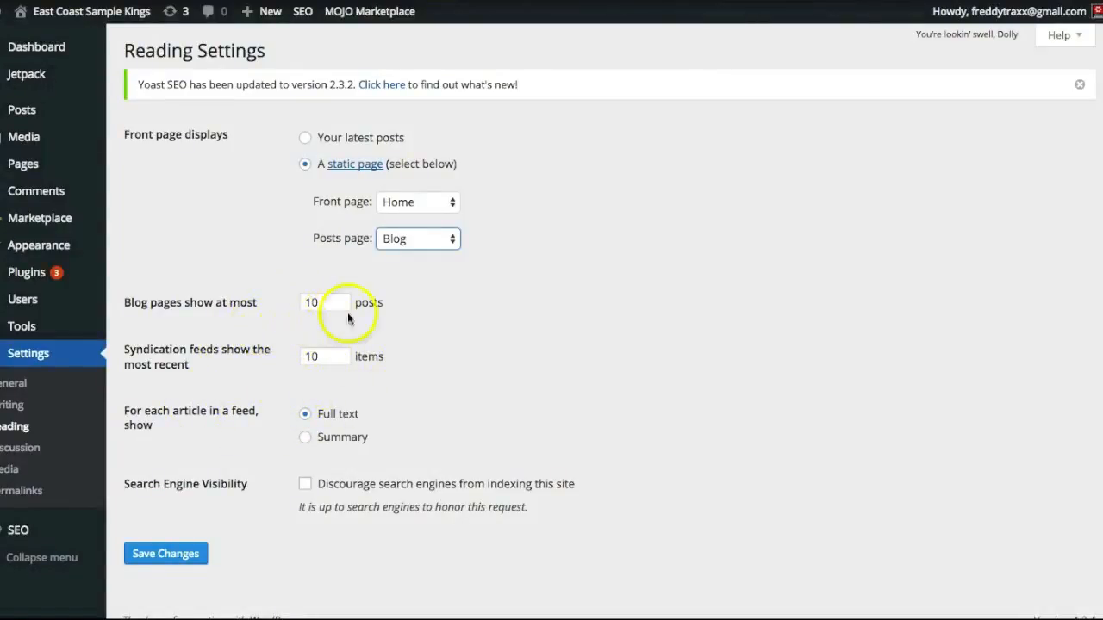
left_click(306, 140)
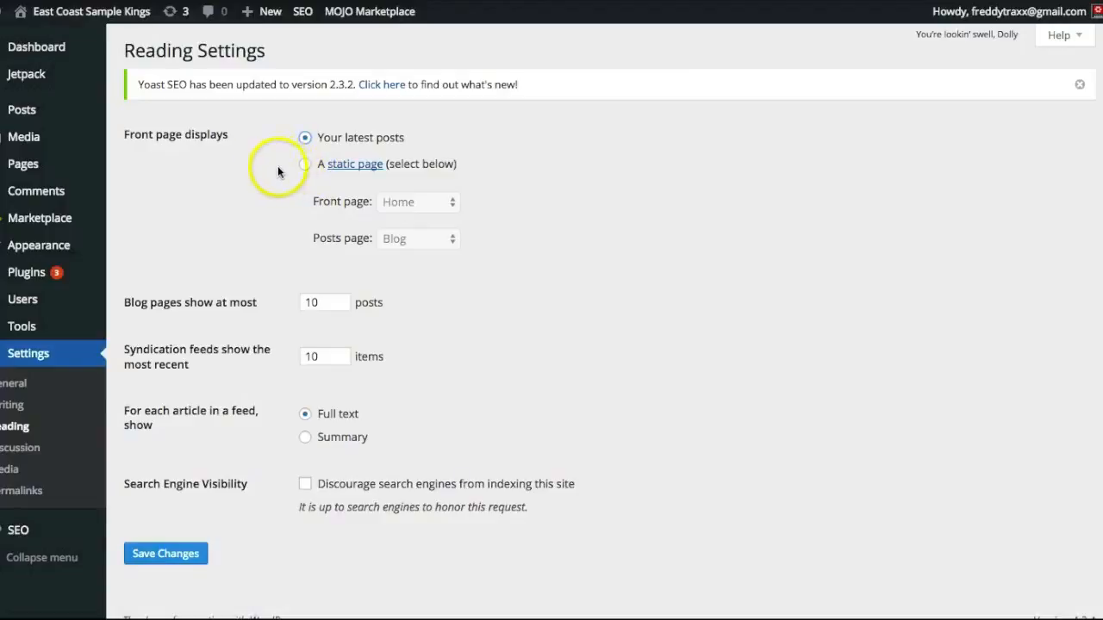
left_click(306, 166)
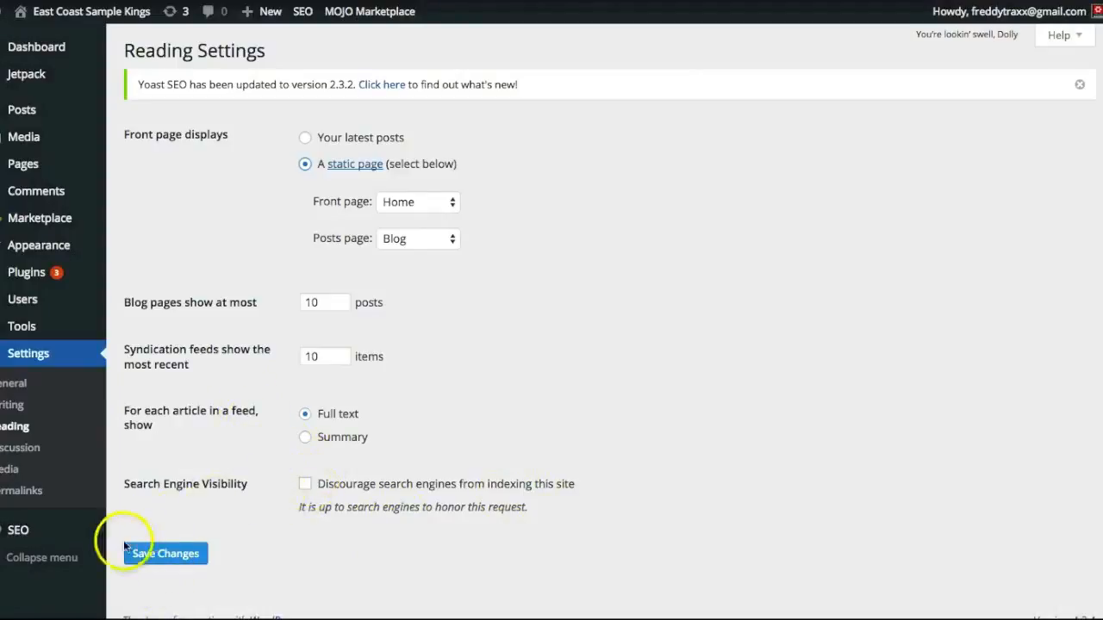
left_click(165, 557)
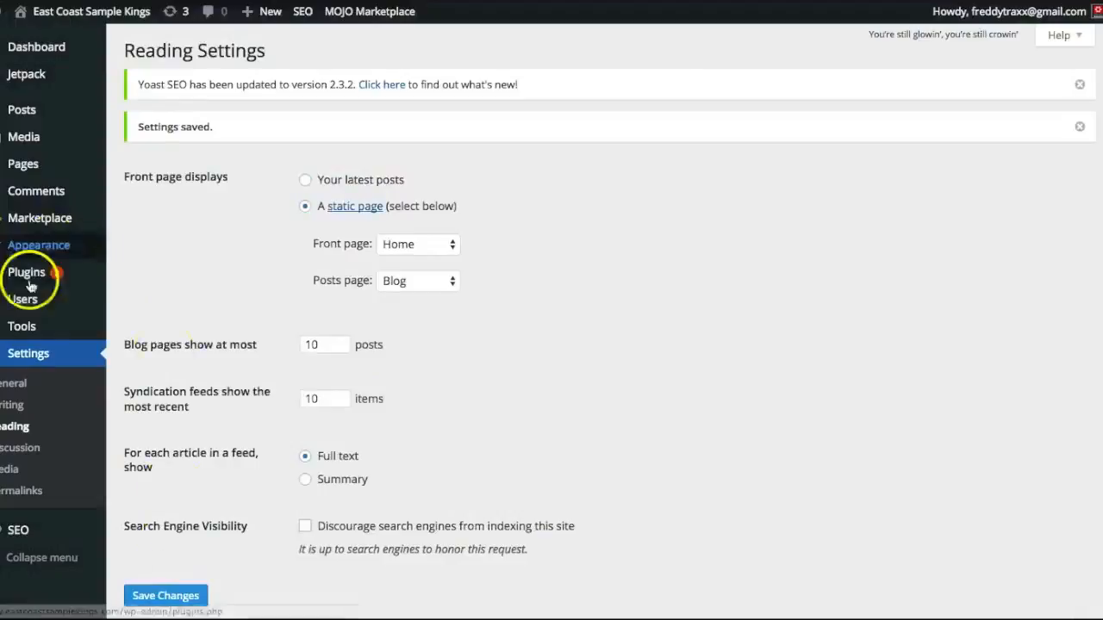
- Review the site's Discussion Settings and Media Settings
left_click(14, 450)
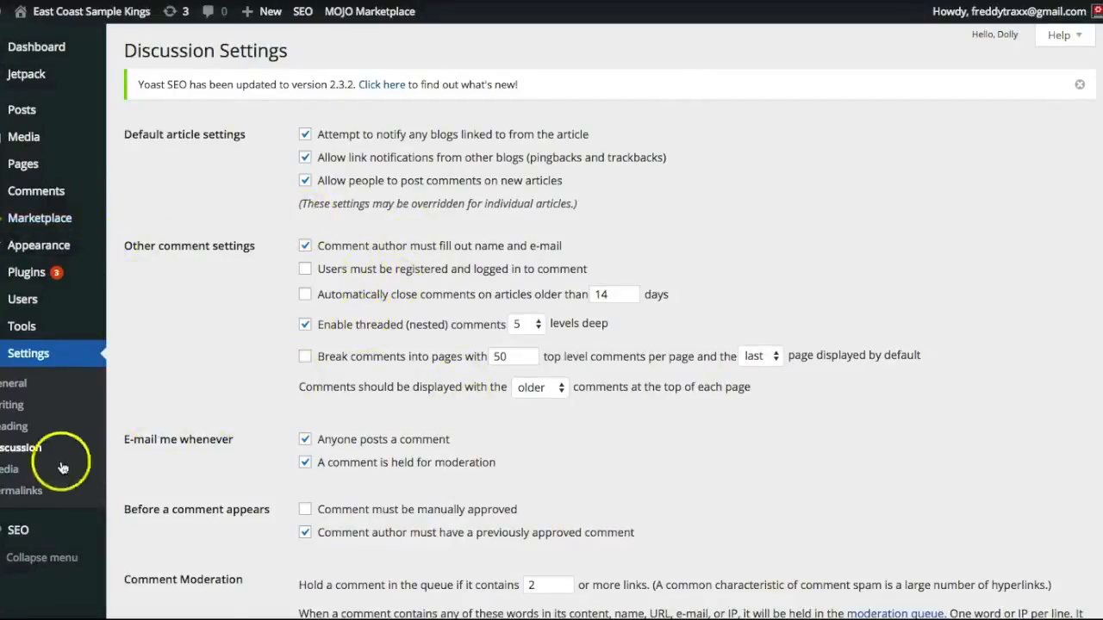
left_click(13, 468)
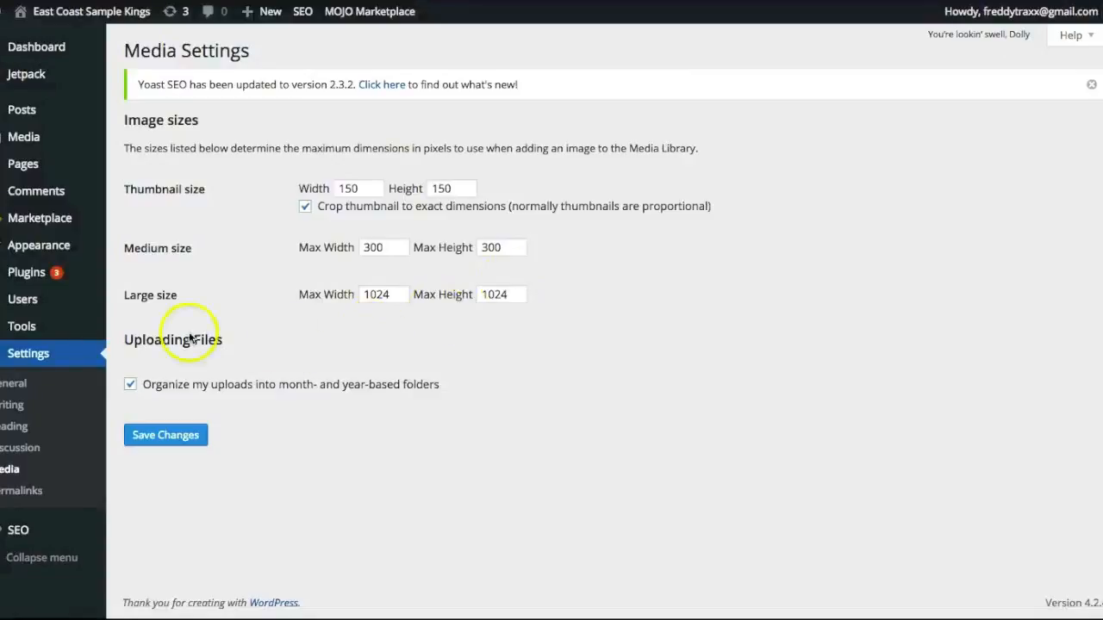
mouse_move(34, 150)
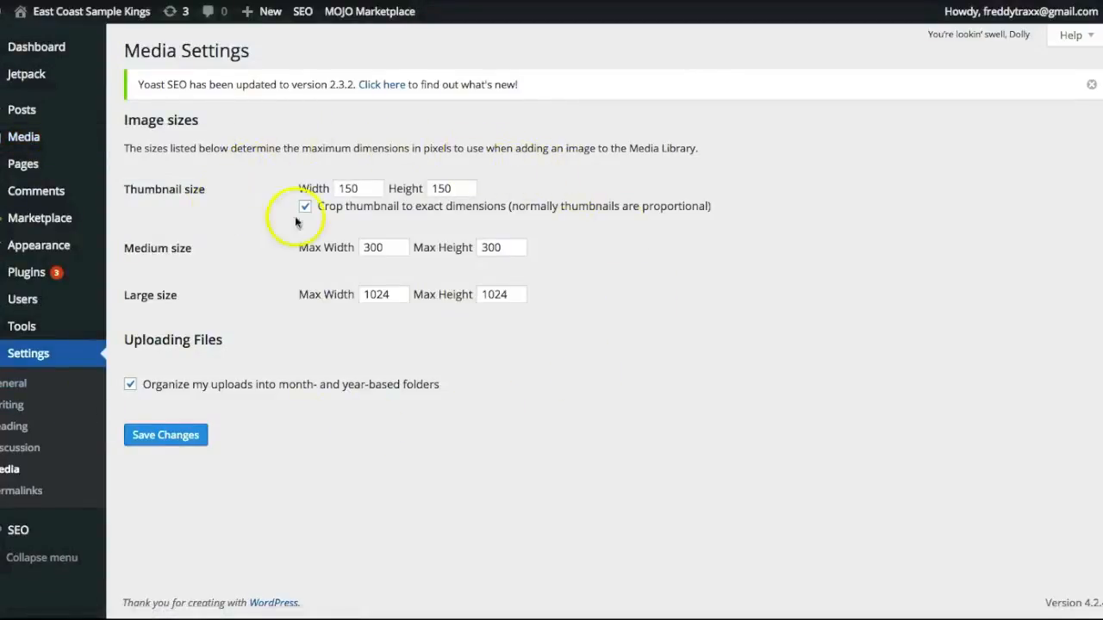
- Change the permalink structure to Post name in the Permalink Settings and save the changes
left_click(26, 495)
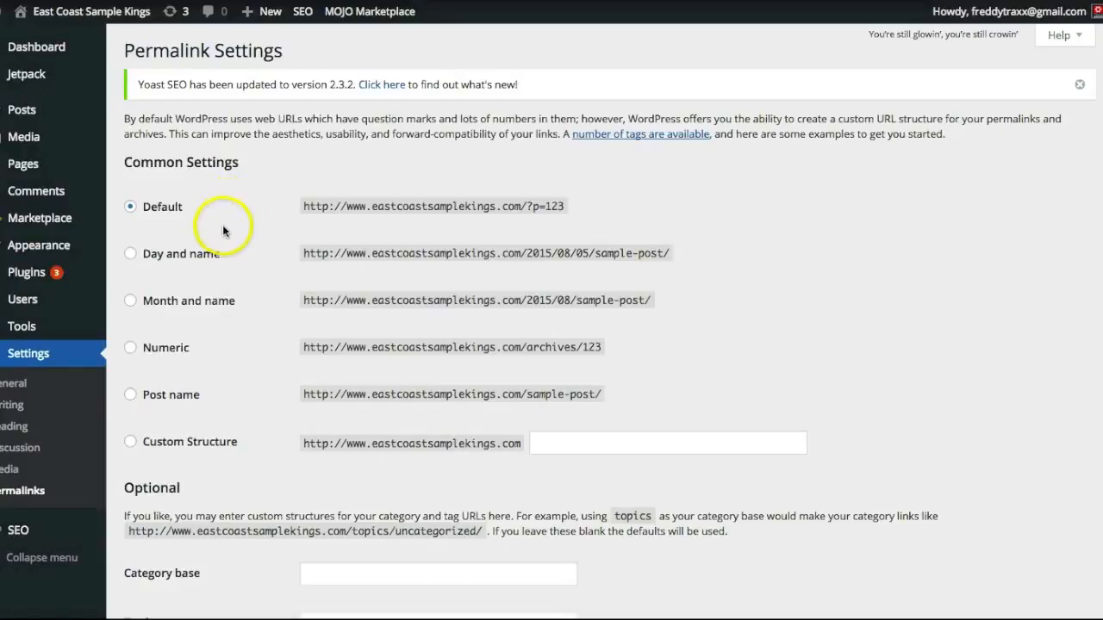
left_click(130, 396)
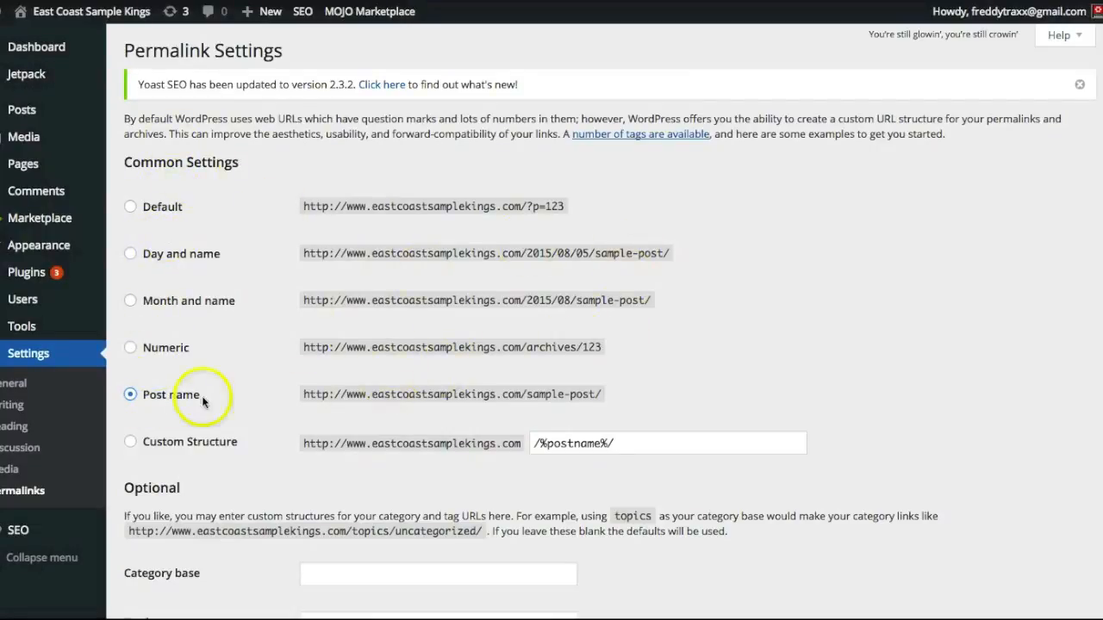
scroll(247, 359, "down", 3)
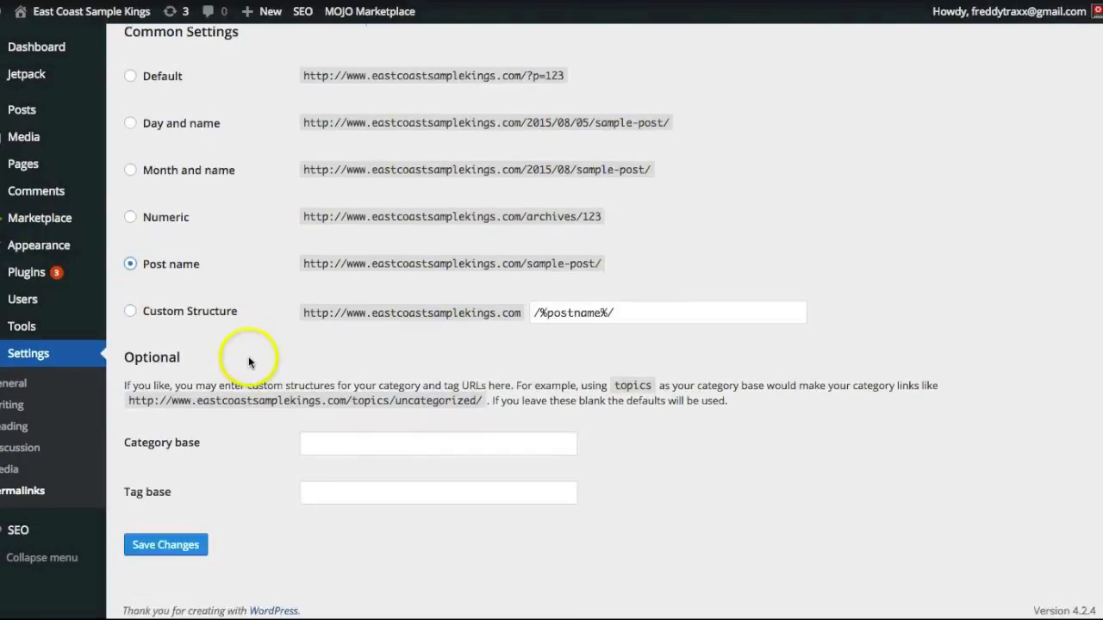
scroll(247, 359, "down", 1)
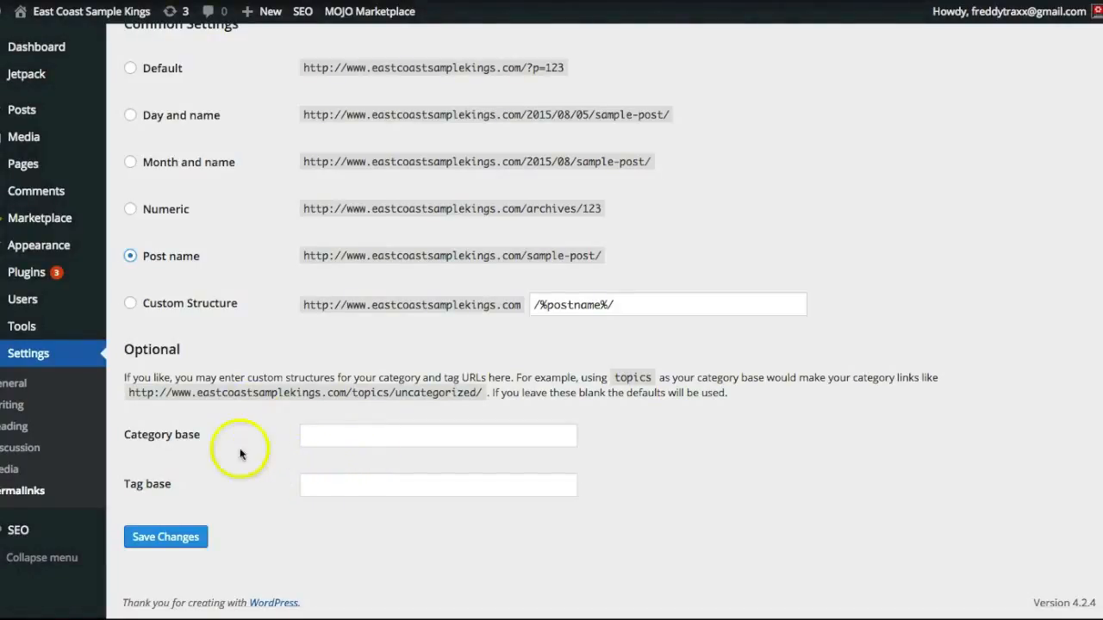
left_click(159, 540)
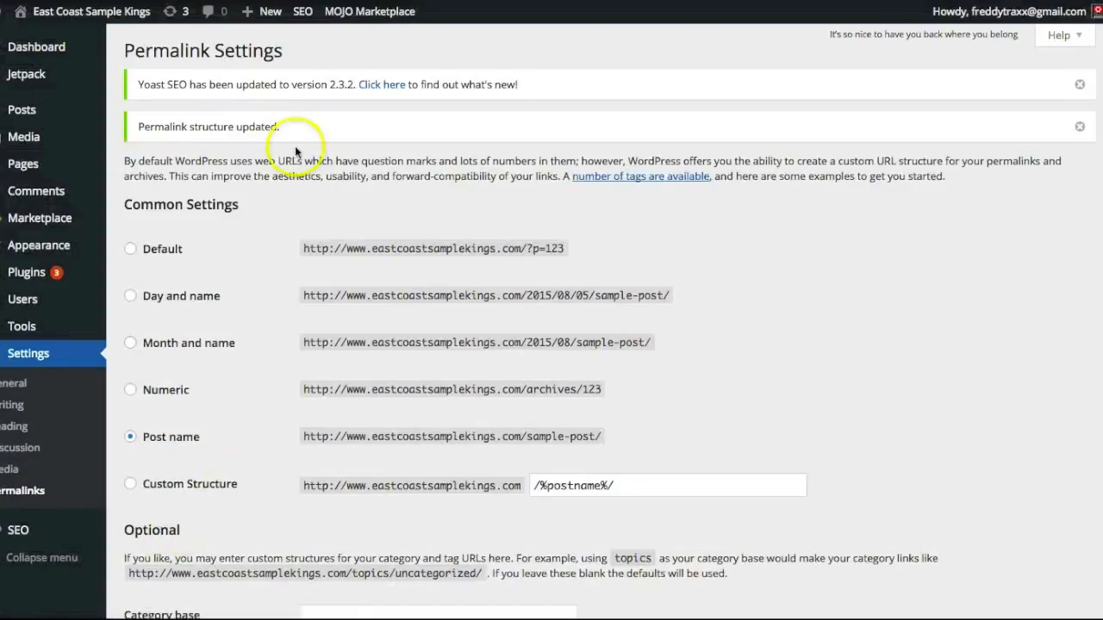
- Open the "Hello world!" post for editing, dismiss the Distraction-Free Writing tip and preview the post on the site
mouse_move(30, 335)
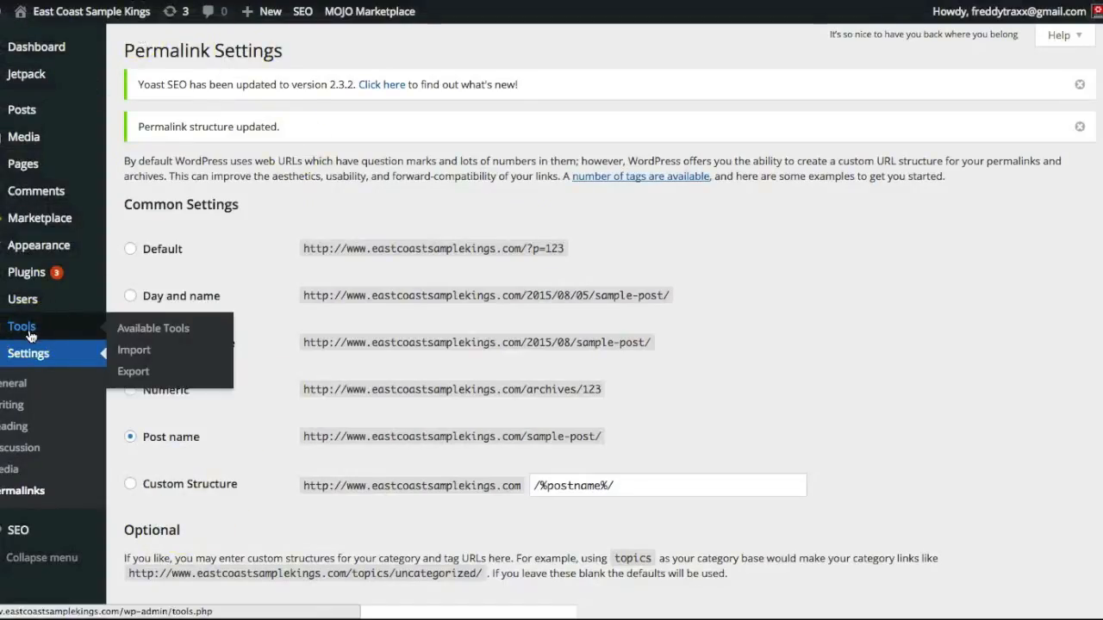
mouse_move(24, 164)
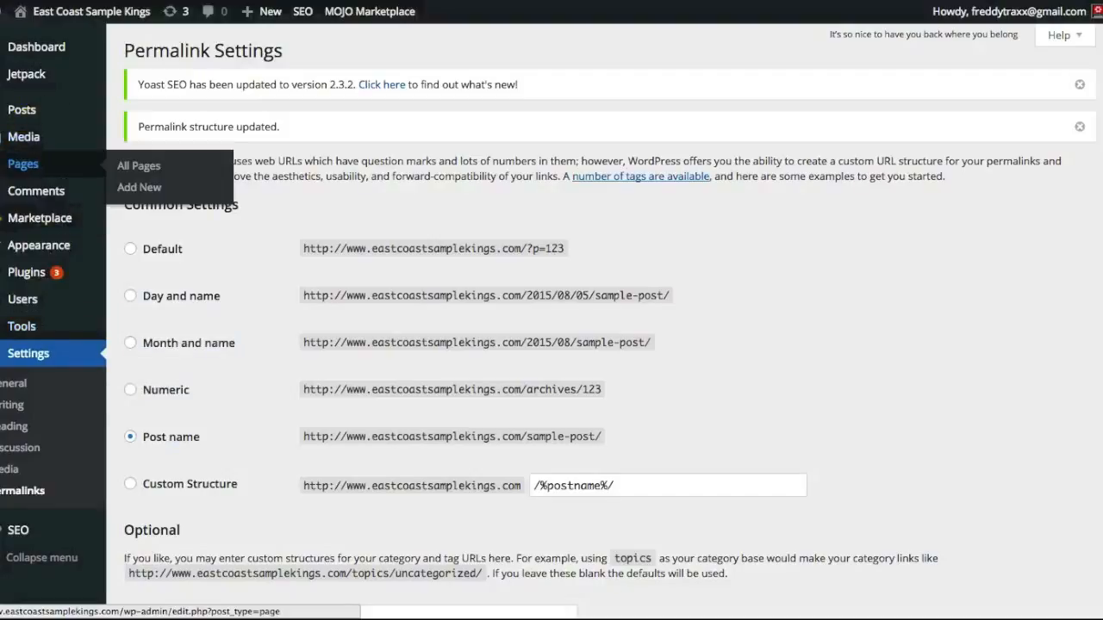
left_click(31, 114)
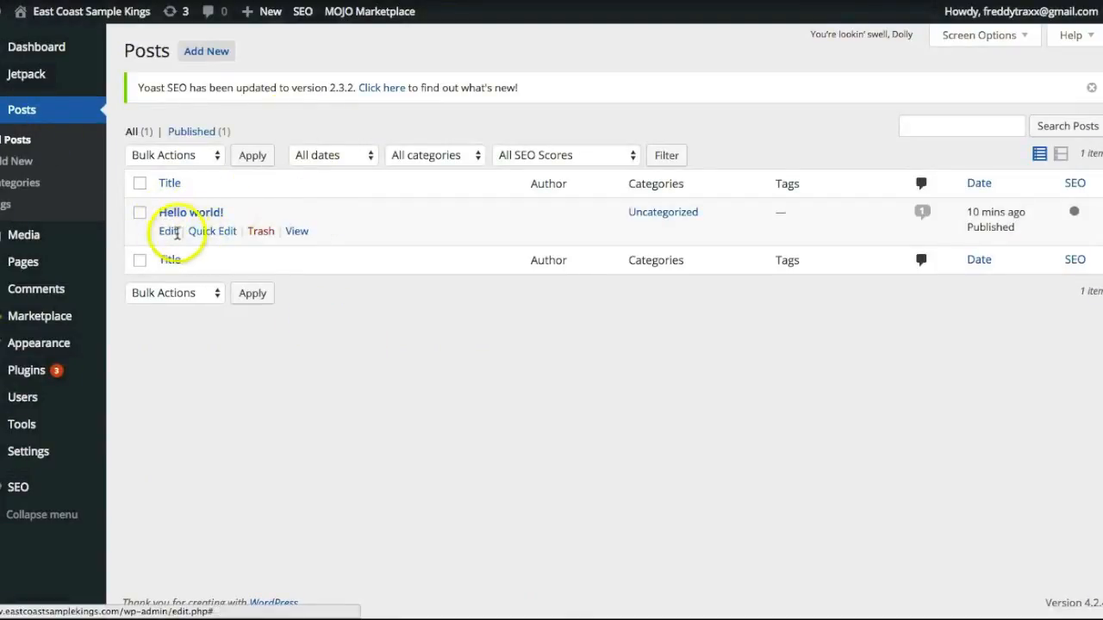
left_click(168, 232)
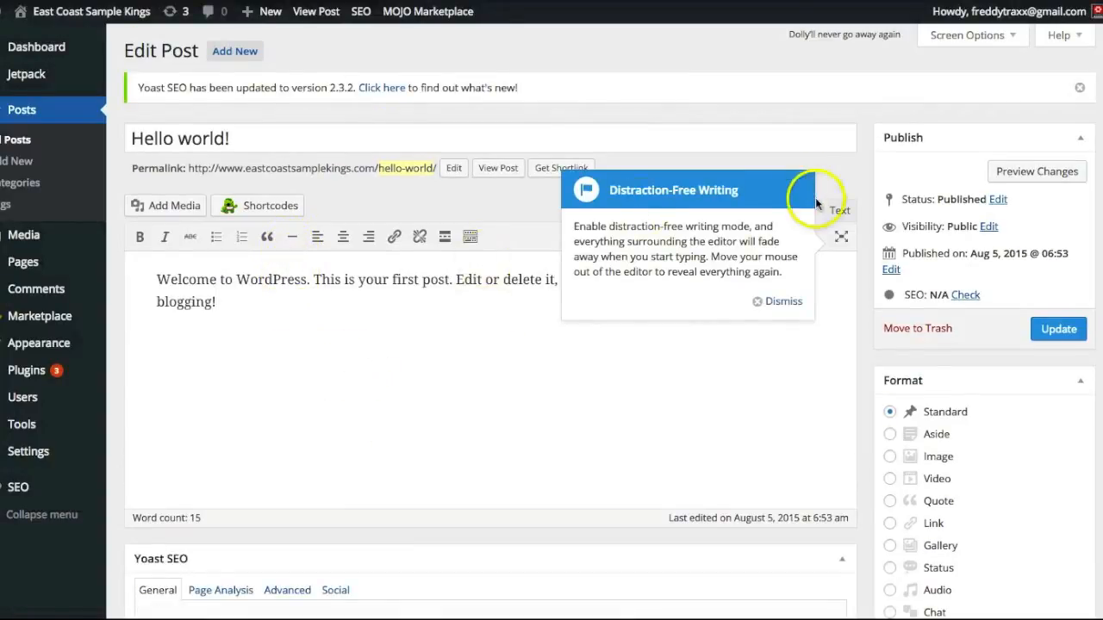
left_click(782, 301)
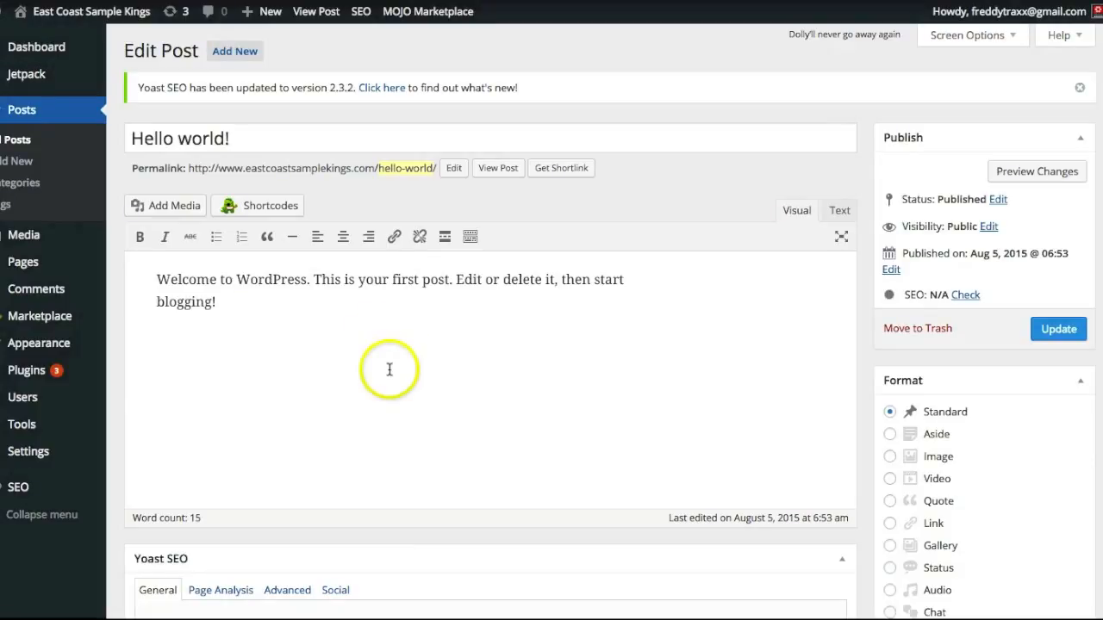
left_click(1038, 172)
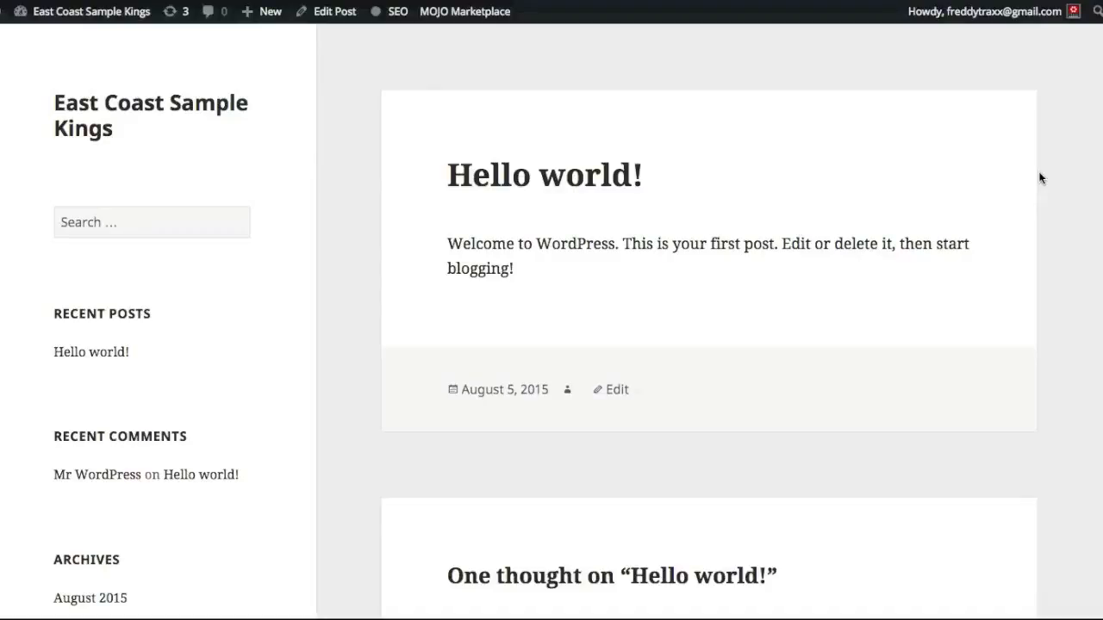
left_click(1082, 158)
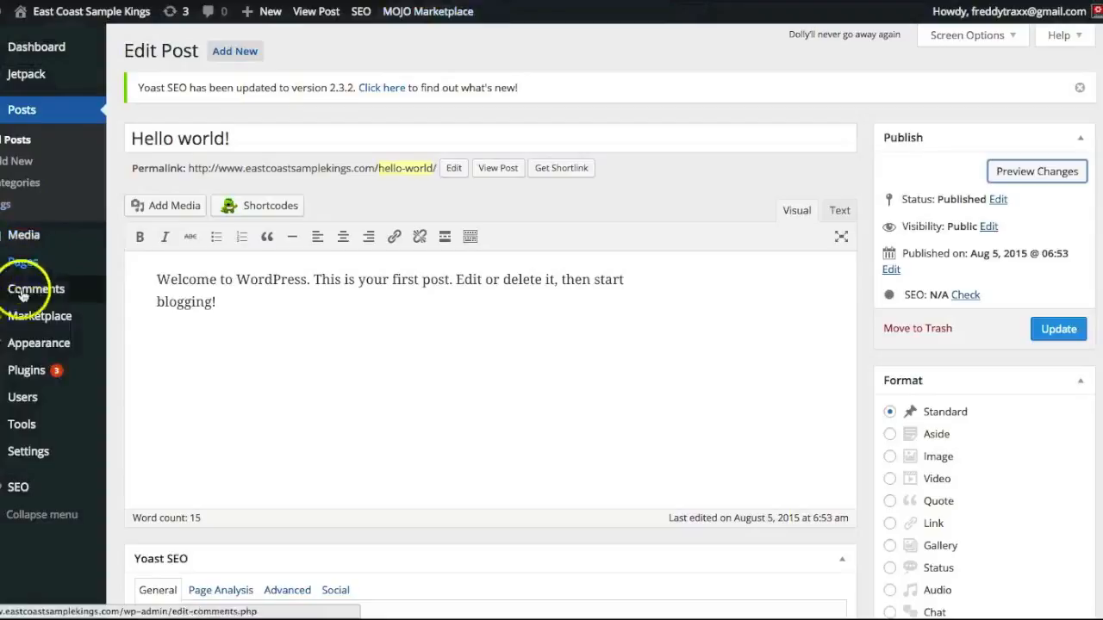
- Create a new navigation menu named "basic menu" for the site
mouse_move(24, 346)
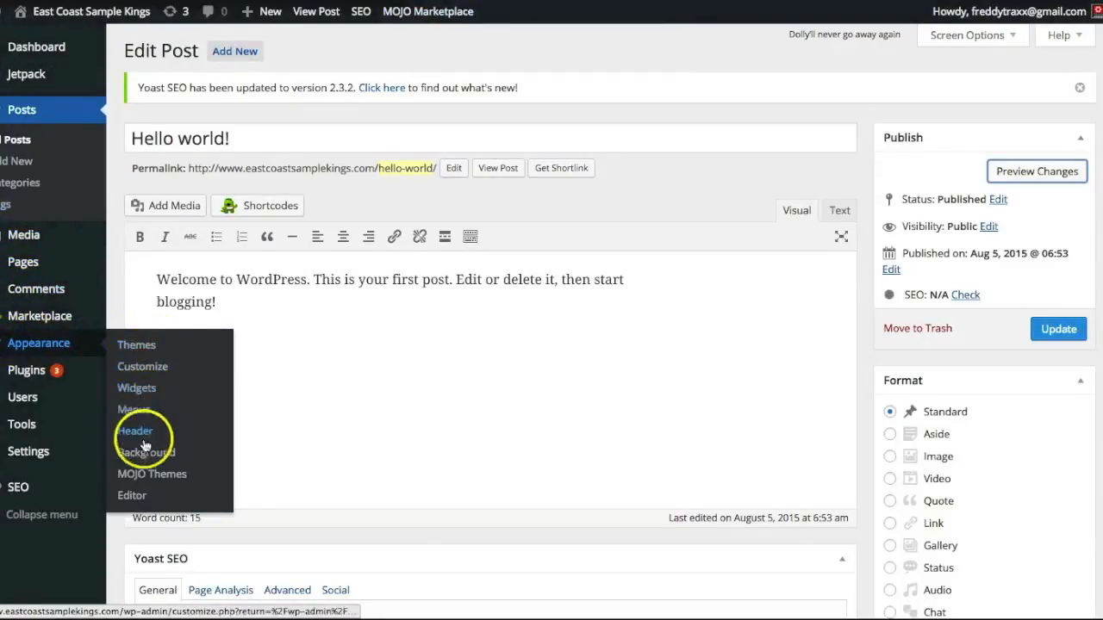
left_click(133, 409)
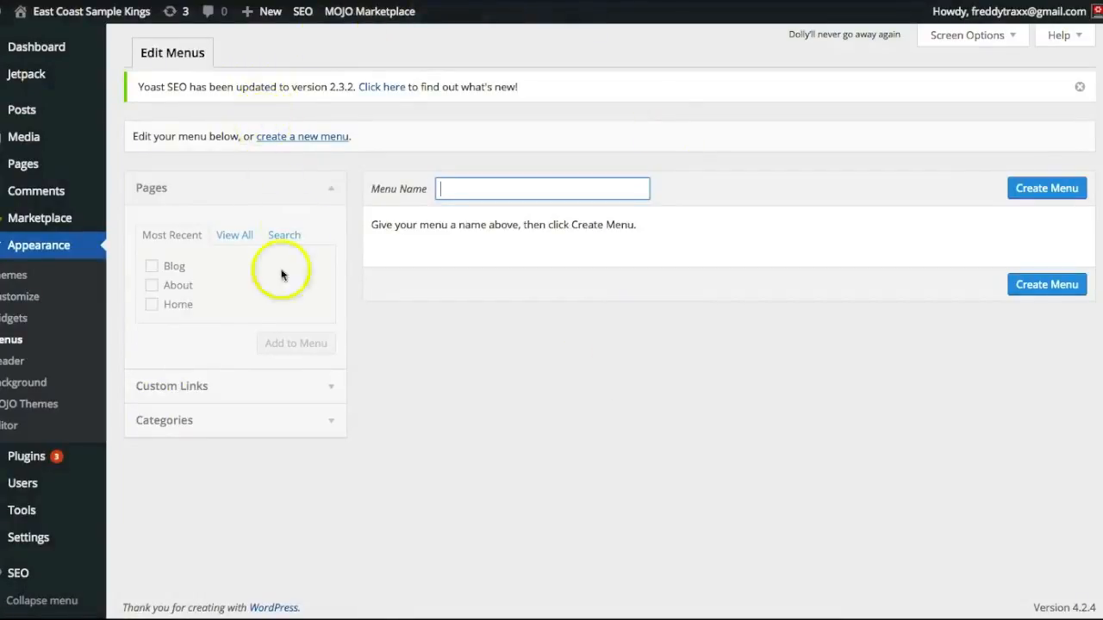
left_click(153, 269)
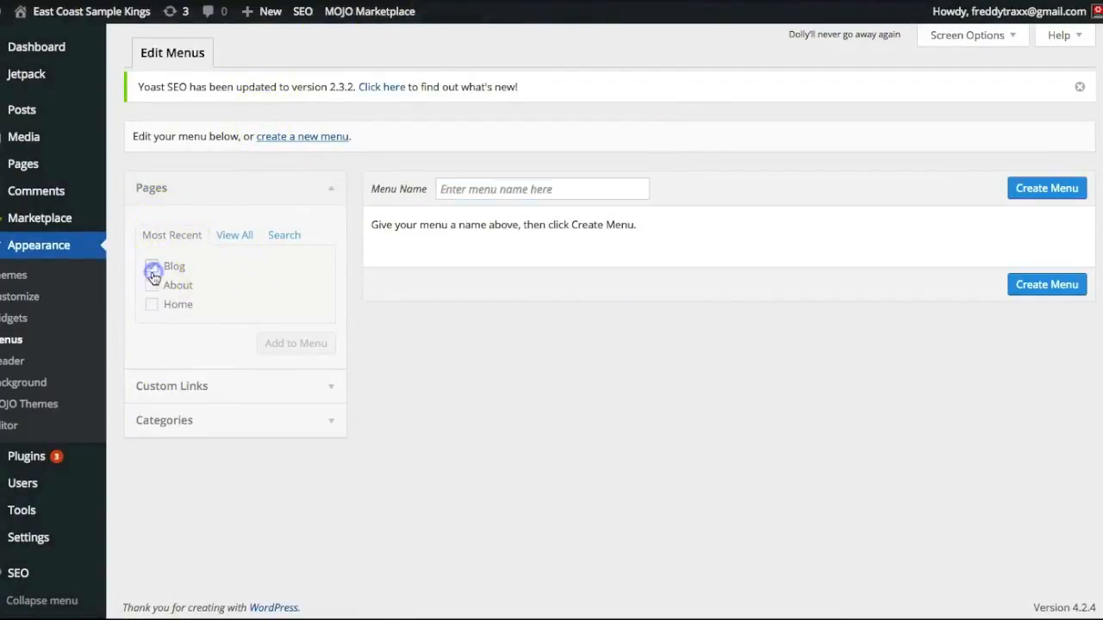
left_click(153, 306)
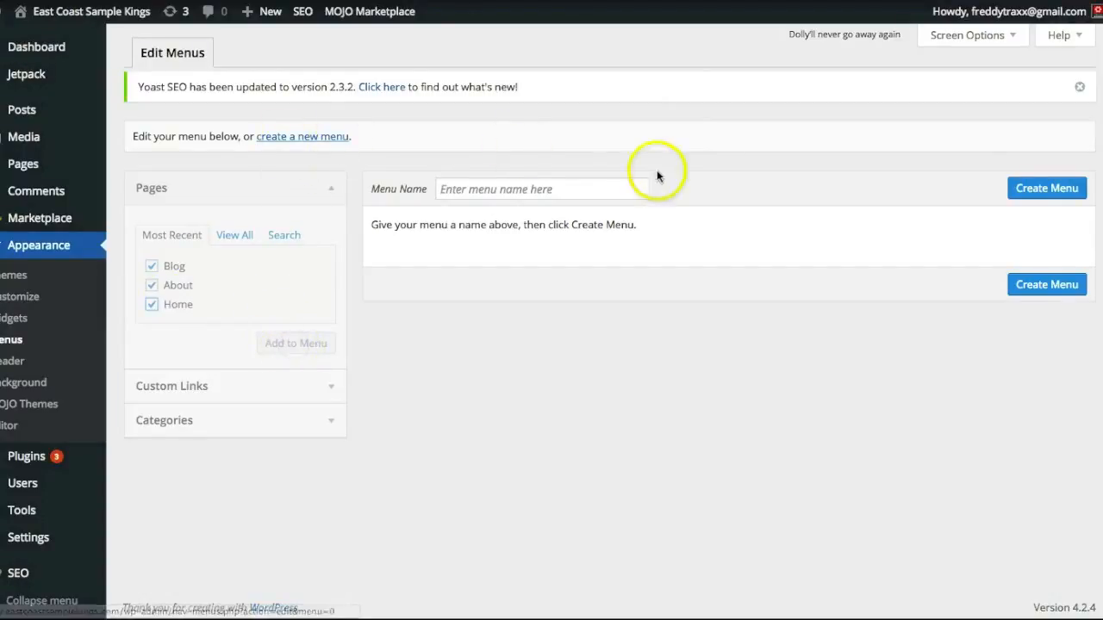
left_click(574, 191)
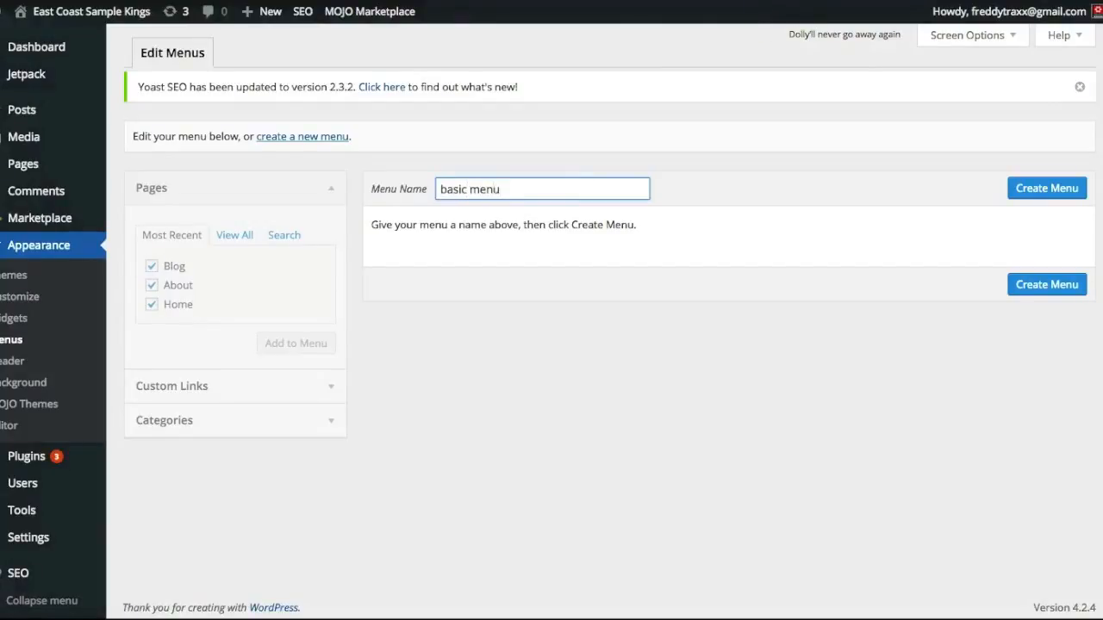
left_click(1052, 193)
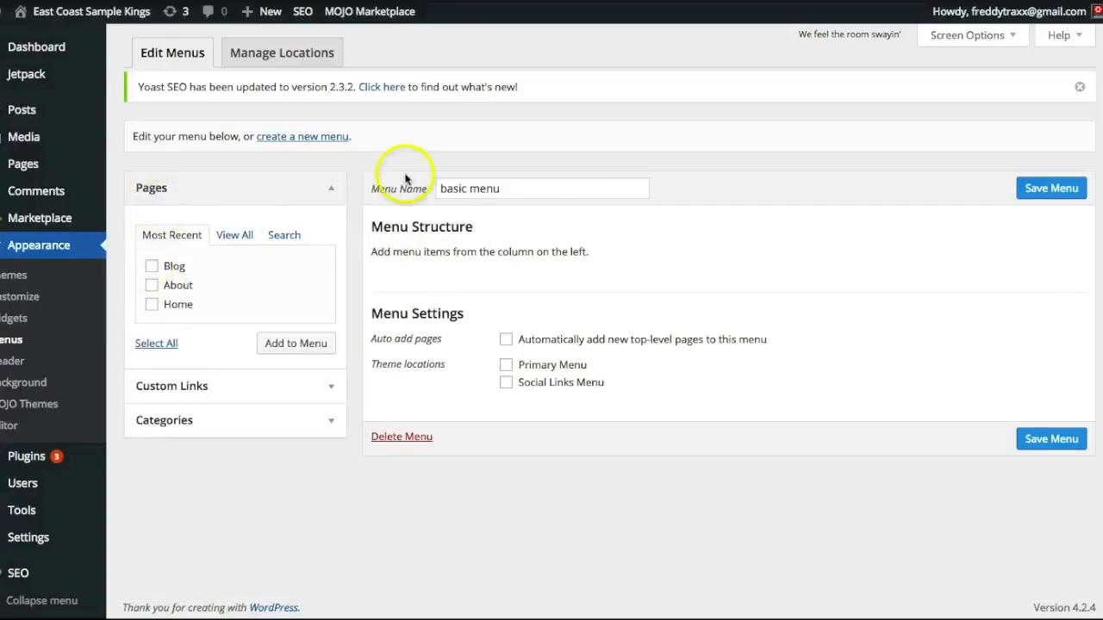
- Add the Blog, About and Home pages to the basic menu
left_click(152, 266)
left_click(151, 285)
left_click(152, 305)
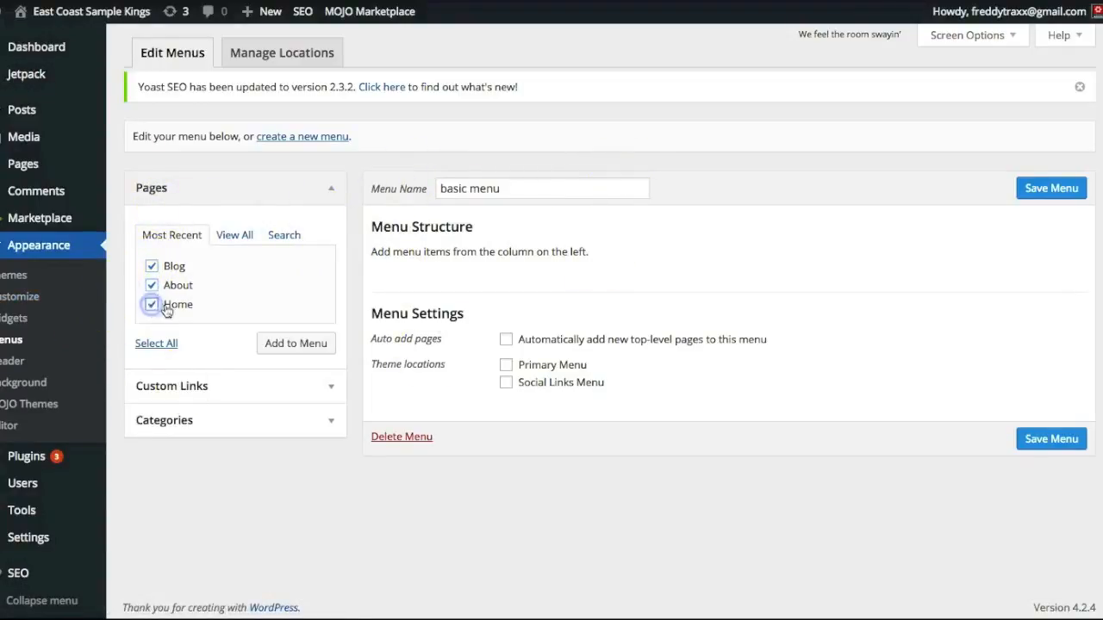
left_click(291, 345)
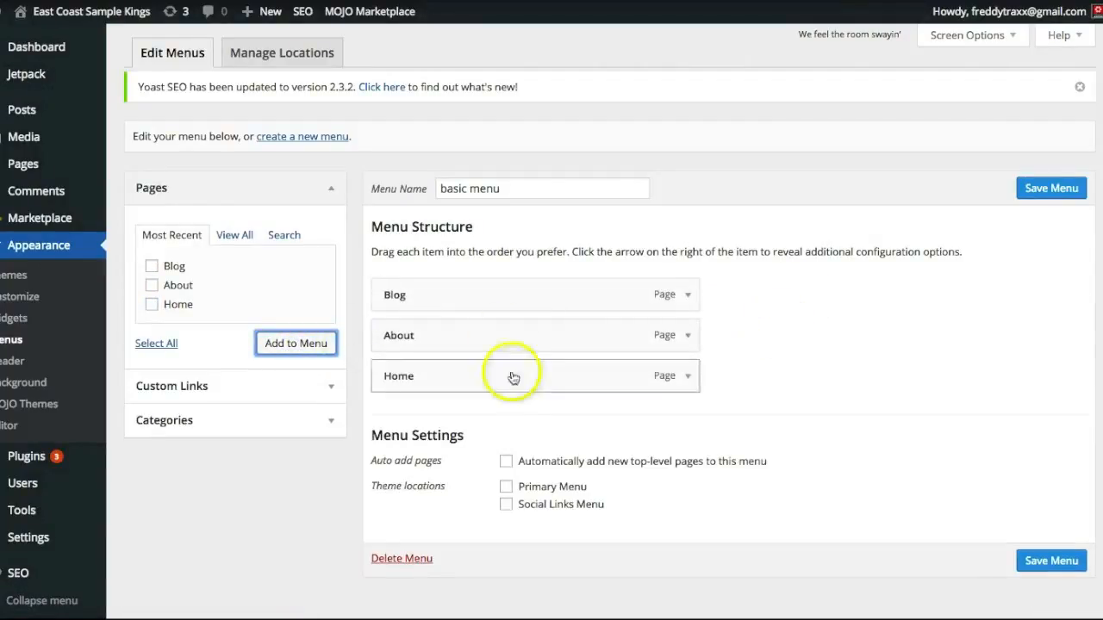
- Reorder the menu items to Home, Blog, About and save the menu
left_click_drag(460, 290, 418, 284)
left_click_drag(466, 343, 431, 295)
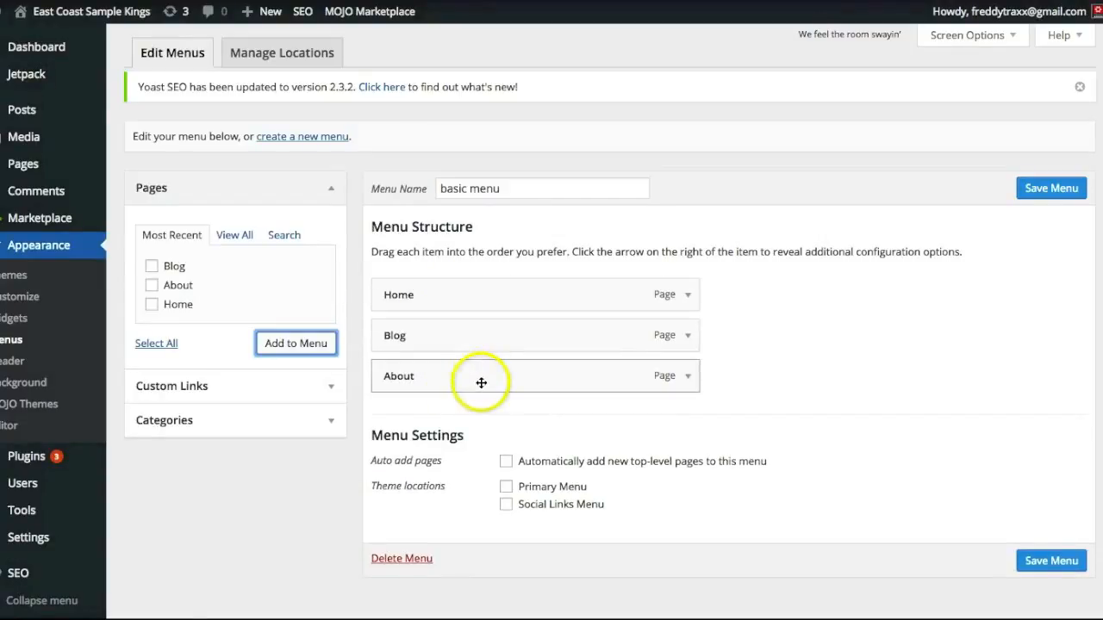
left_click(1051, 192)
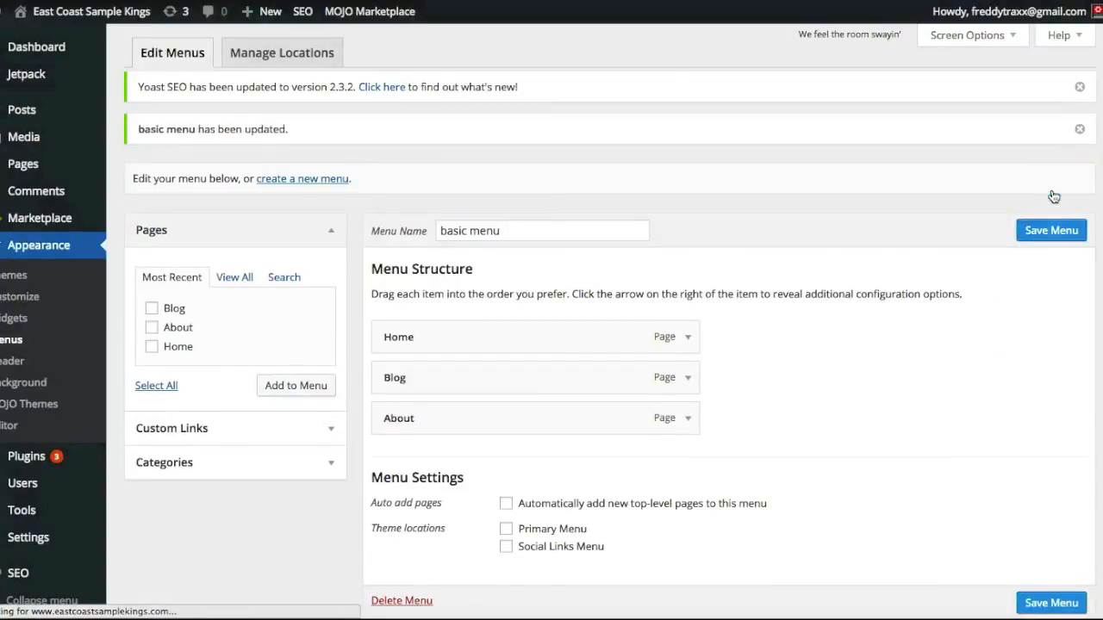
- Visit the live site and examine its front page and sidebar for the navigation menu
mouse_move(111, 21)
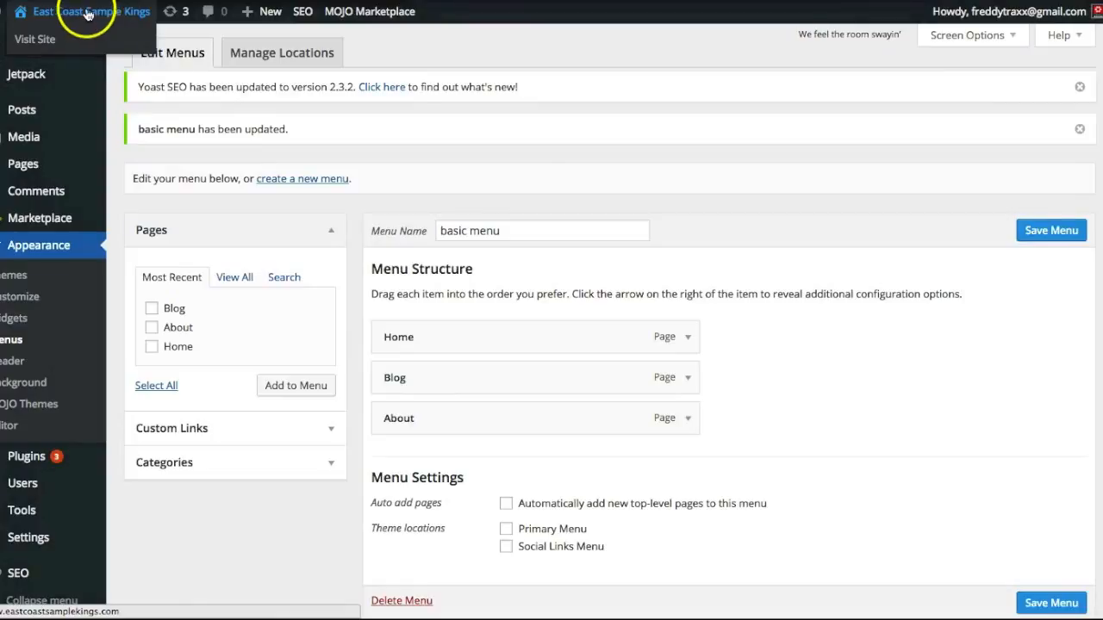
left_click(35, 40)
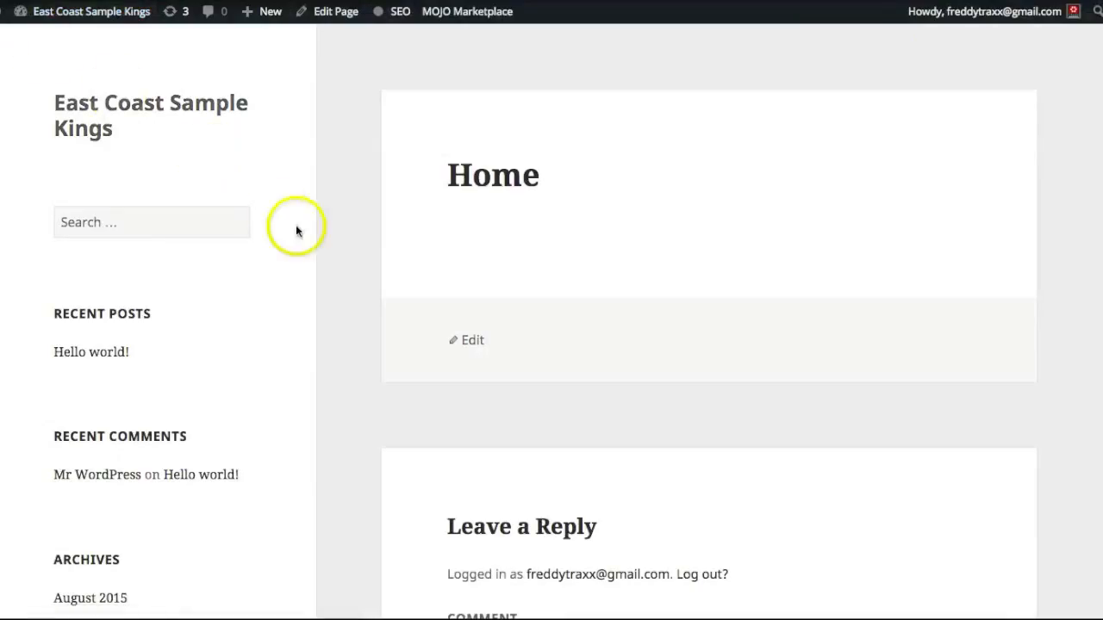
scroll(352, 278, "down", 3)
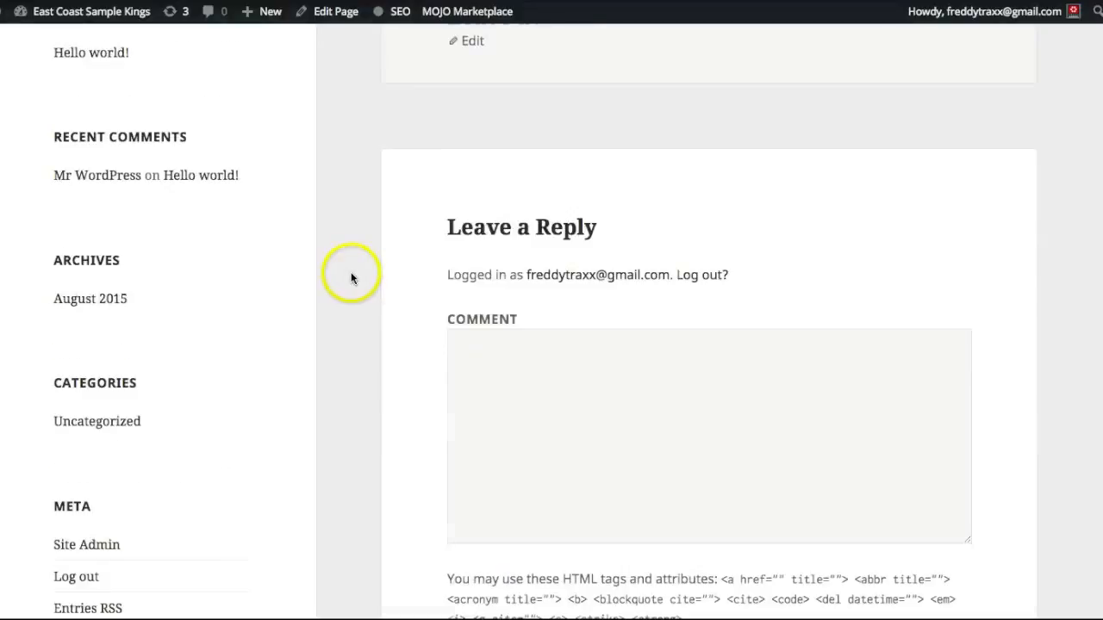
scroll(351, 277, "down", 3)
scroll(351, 277, "up", 3)
scroll(351, 277, "up", 3)
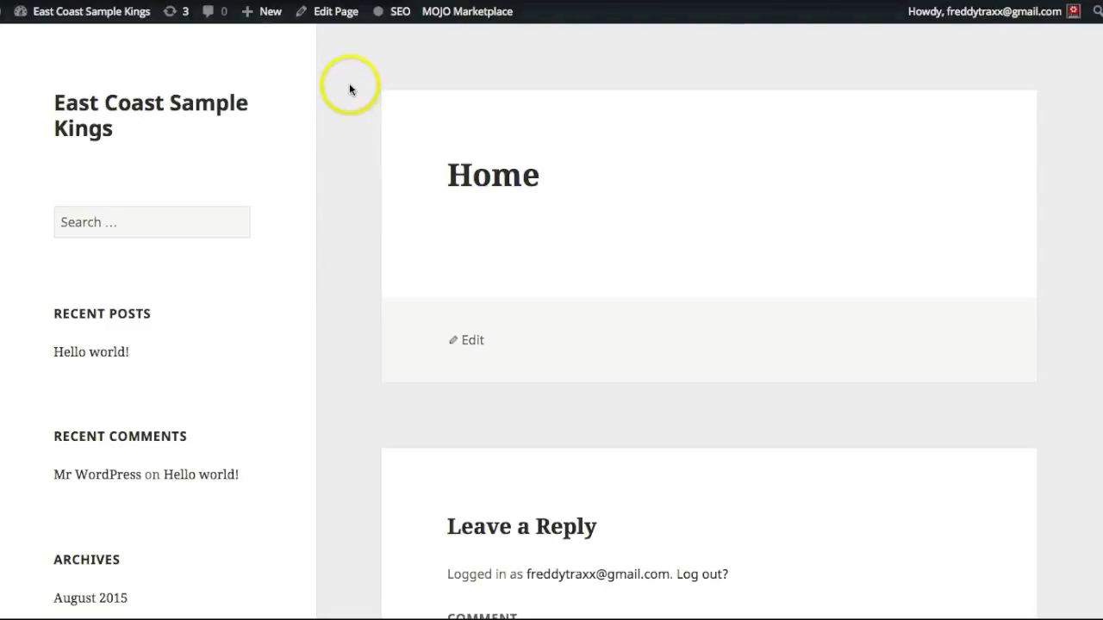
left_click(9, 45)
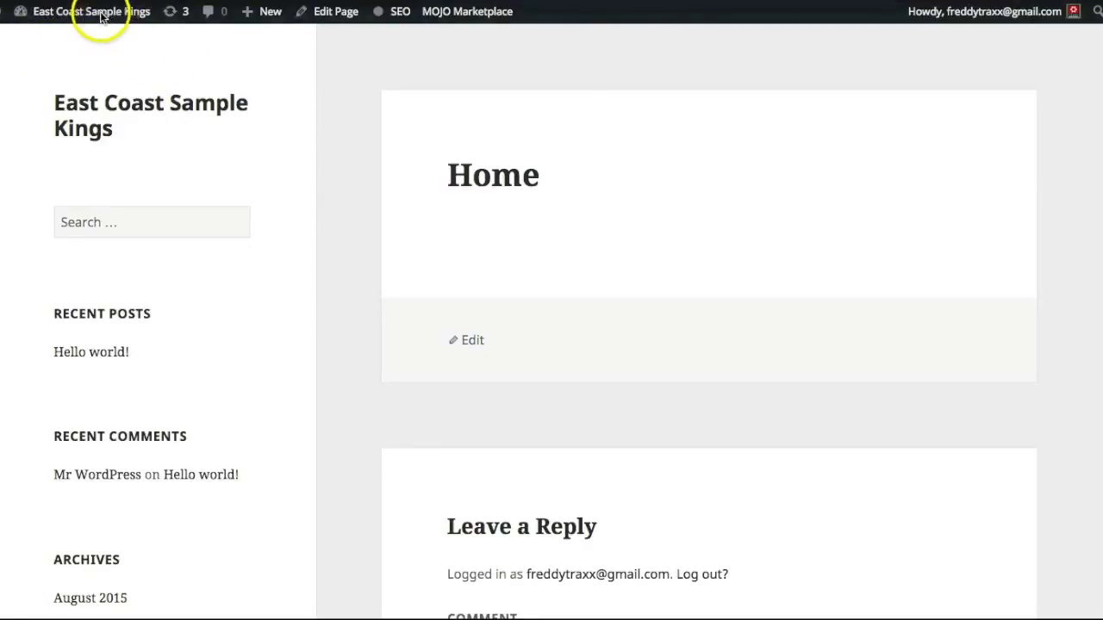
- Assign basic menu as the theme's Primary Menu in the site customizer and save the change
mouse_move(101, 17)
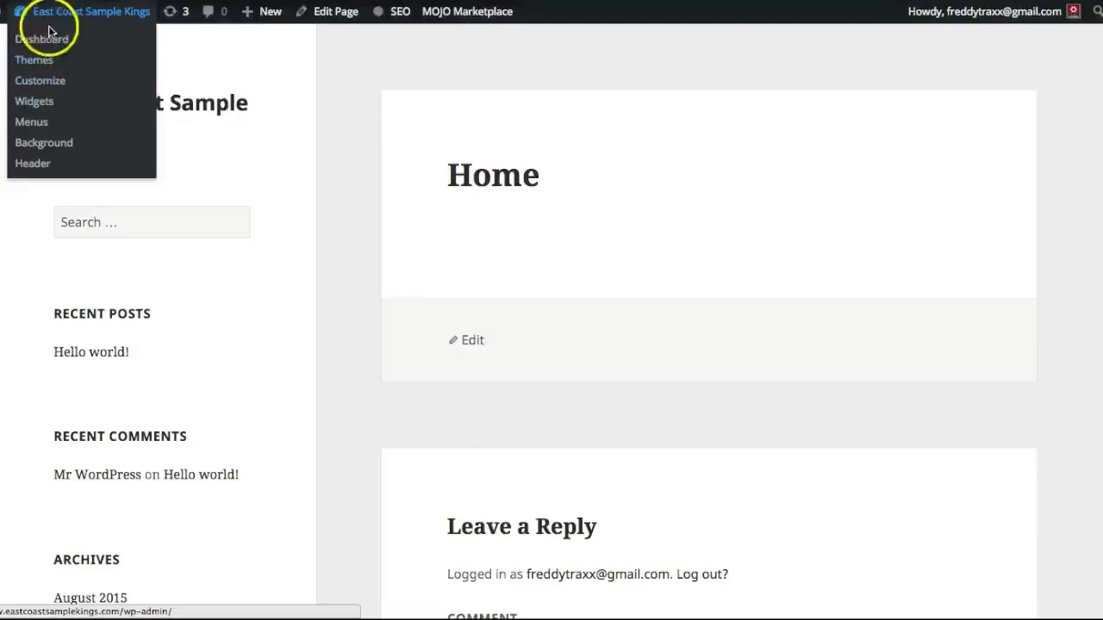
left_click(51, 83)
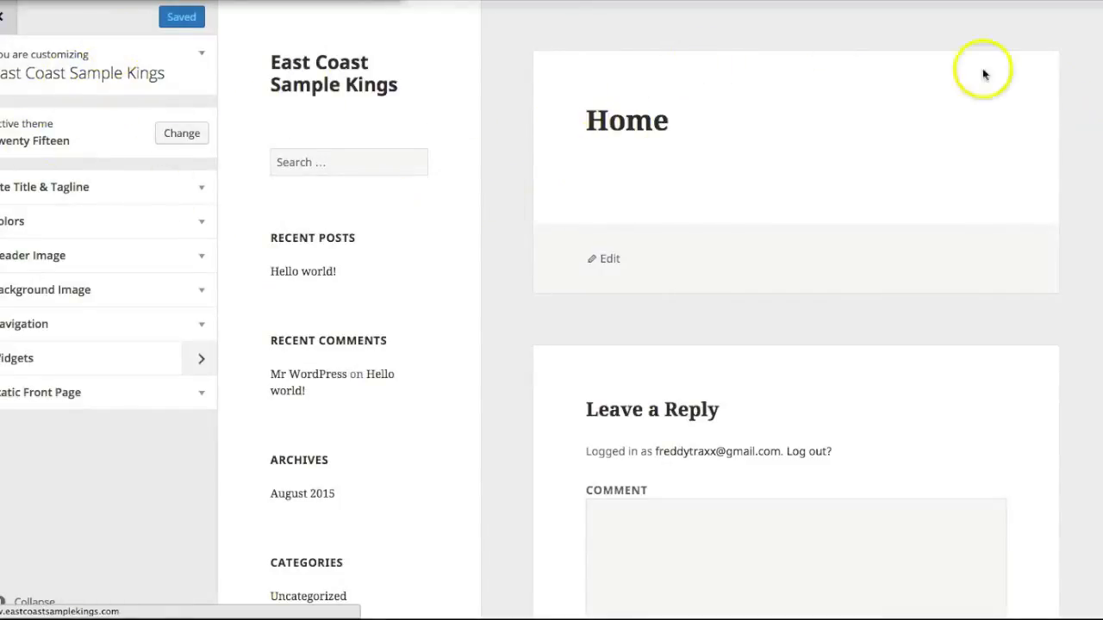
left_click(60, 324)
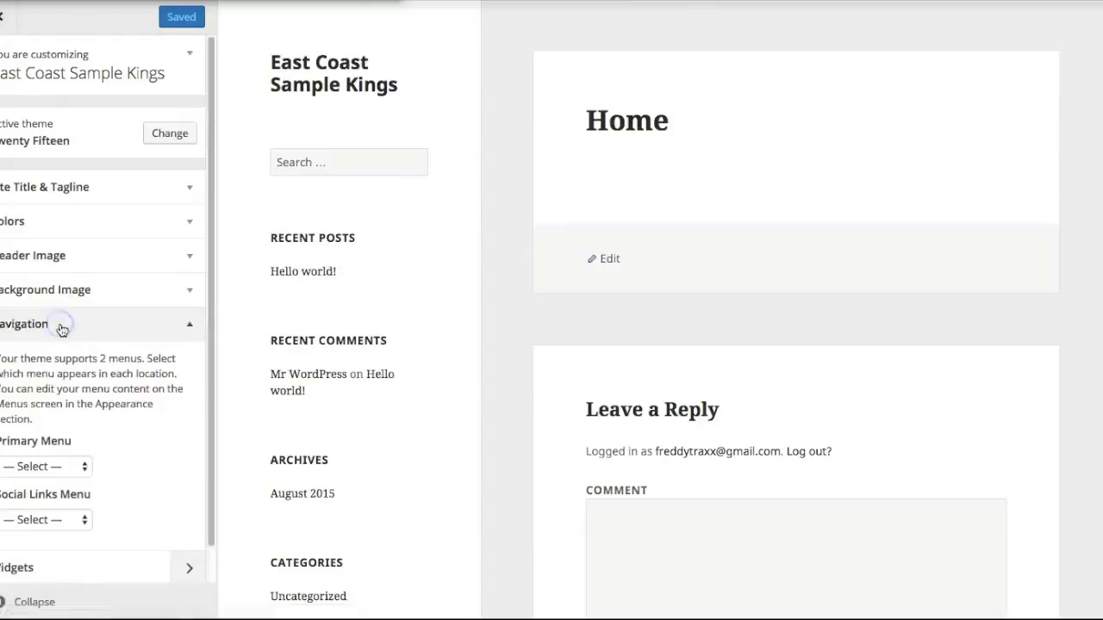
left_click(54, 466)
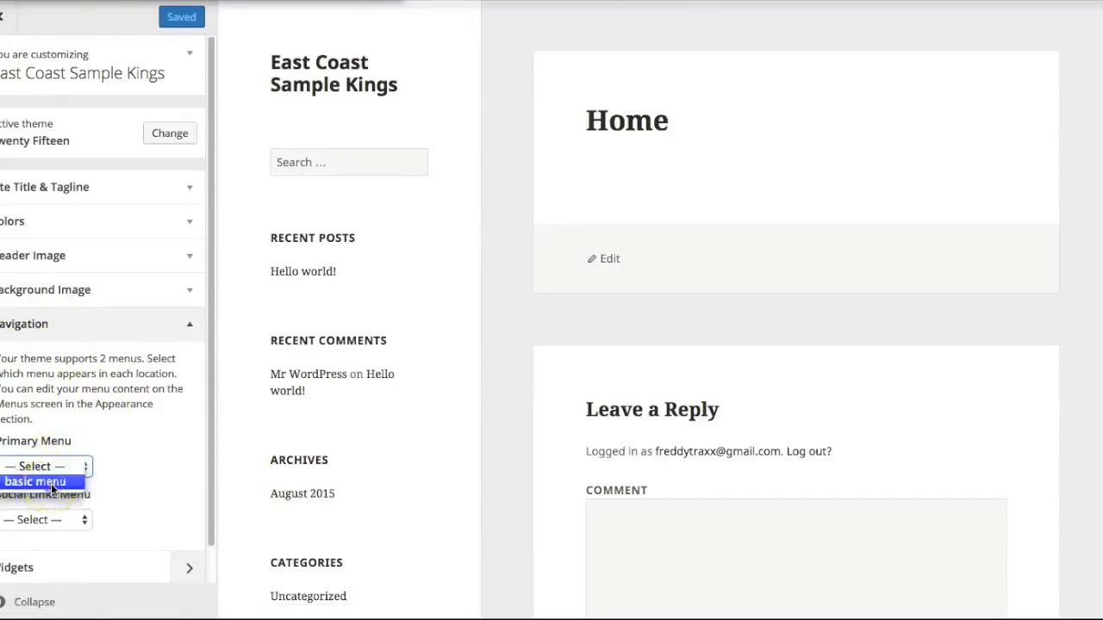
left_click(50, 483)
left_click(166, 21)
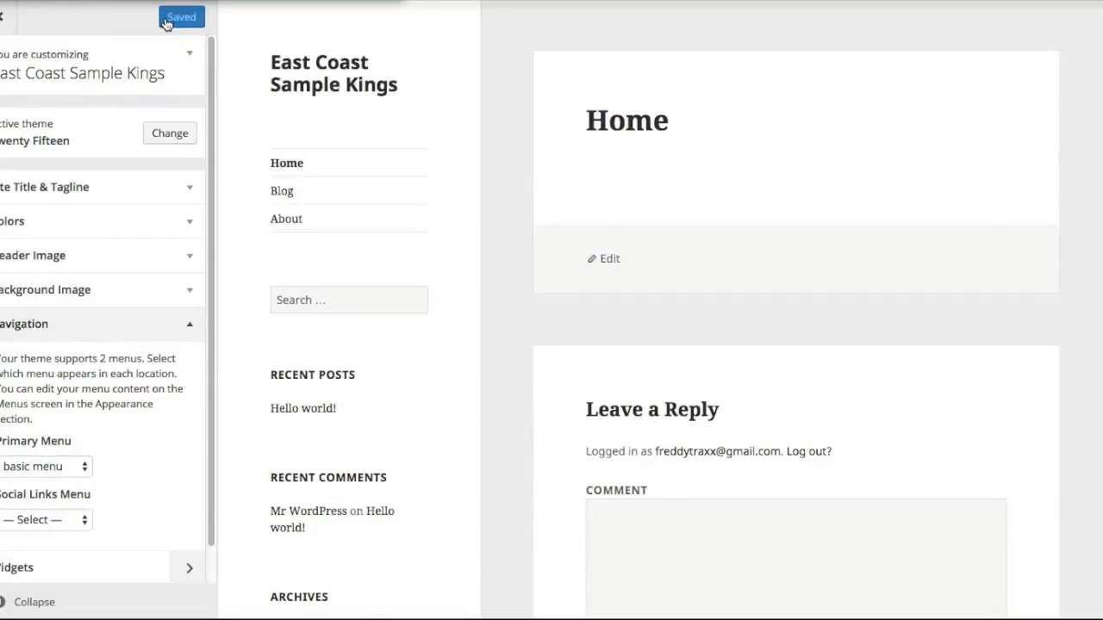
- Leave the customizer and check the Blog and About pages through the site's navigation menu
left_click(6, 19)
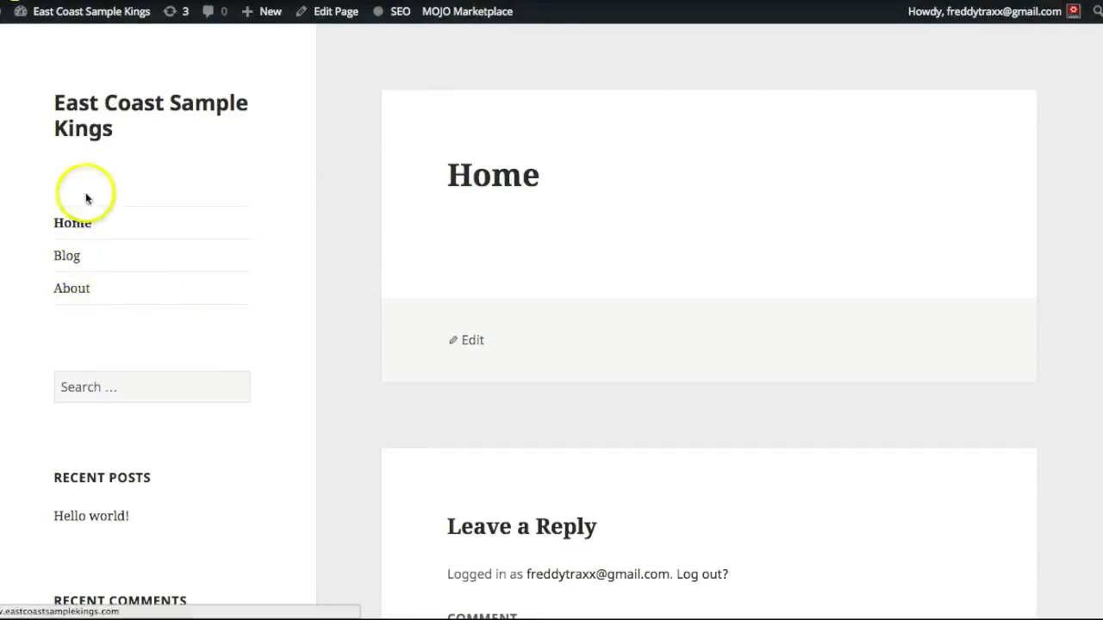
left_click(72, 259)
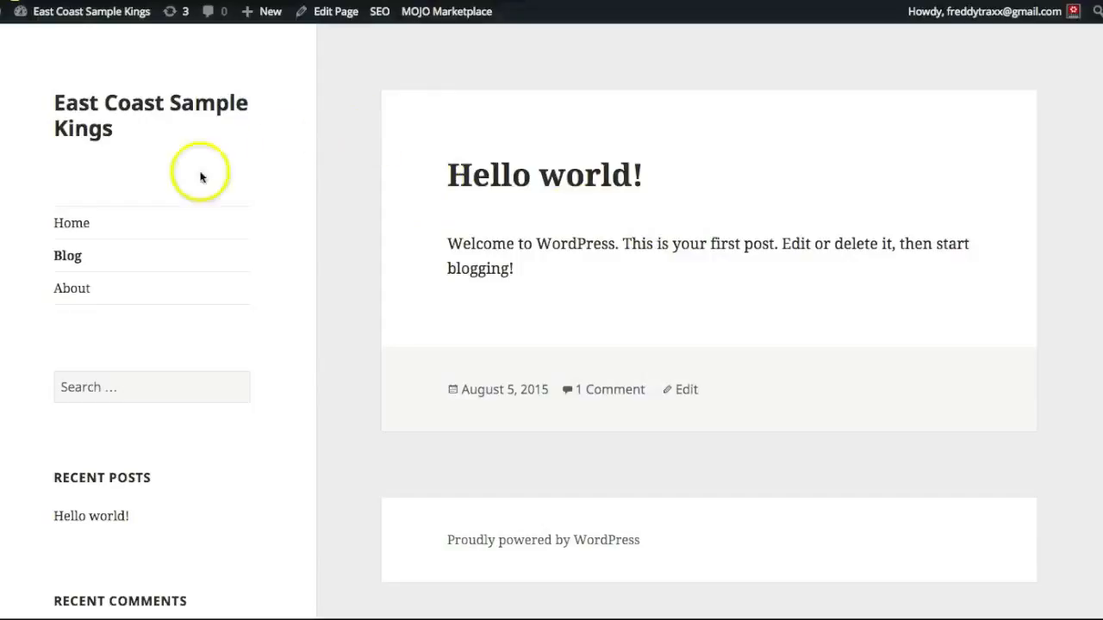
left_click(76, 289)
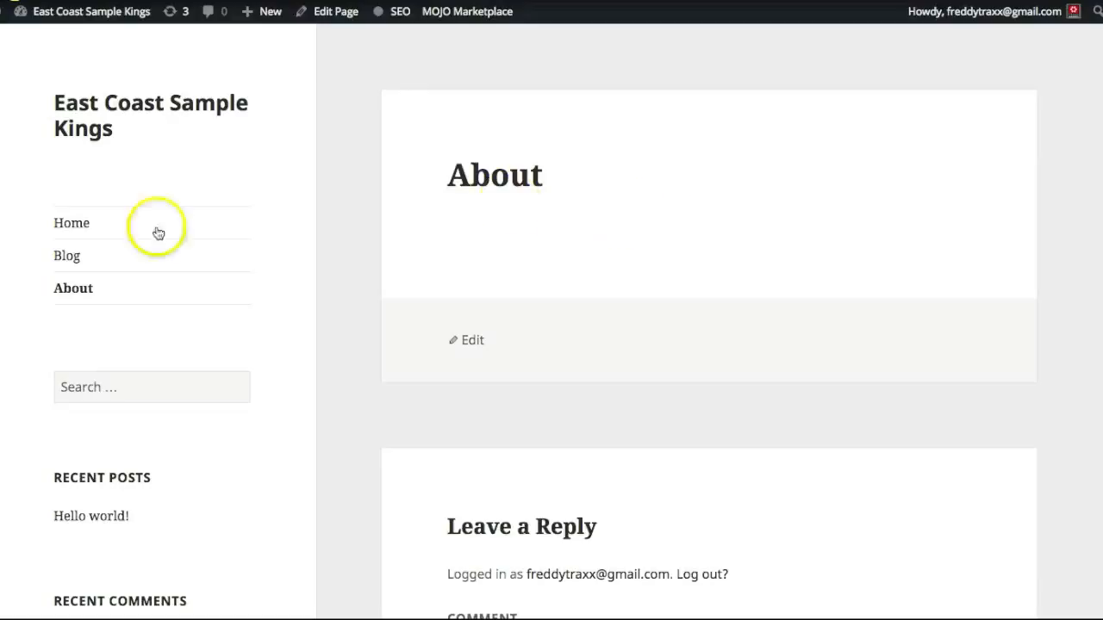
- Return to the dashboard and move the "Hello world!" post to the trash
left_click(86, 13)
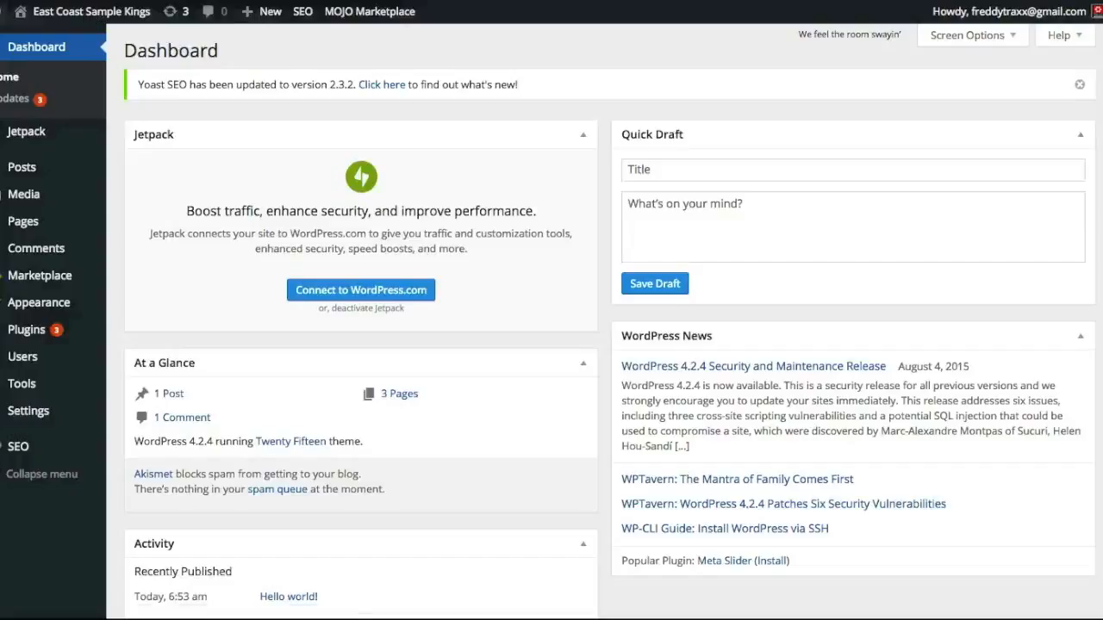
left_click(27, 172)
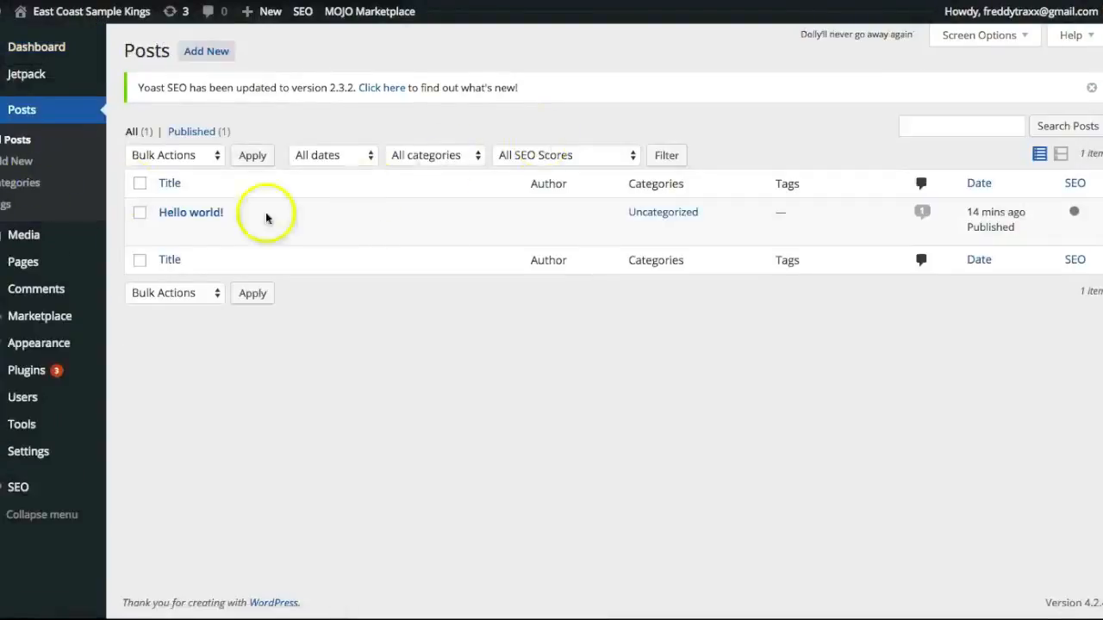
left_click(262, 233)
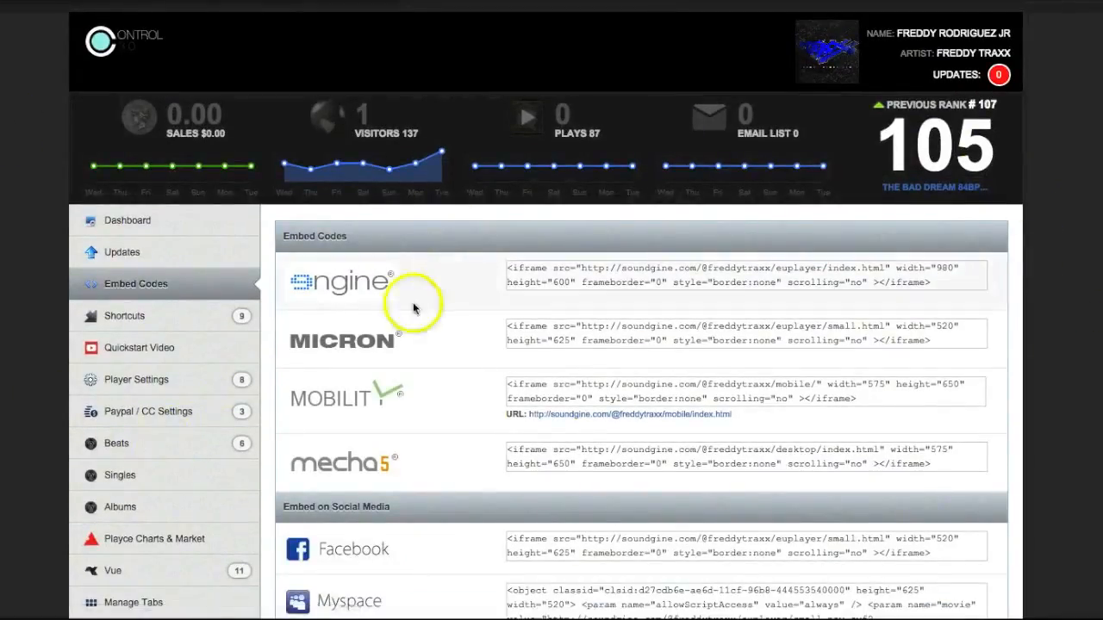
- Copy the mecha5 player's iframe embed code from the Soundgine control panel's Embed Codes page
left_click(652, 452)
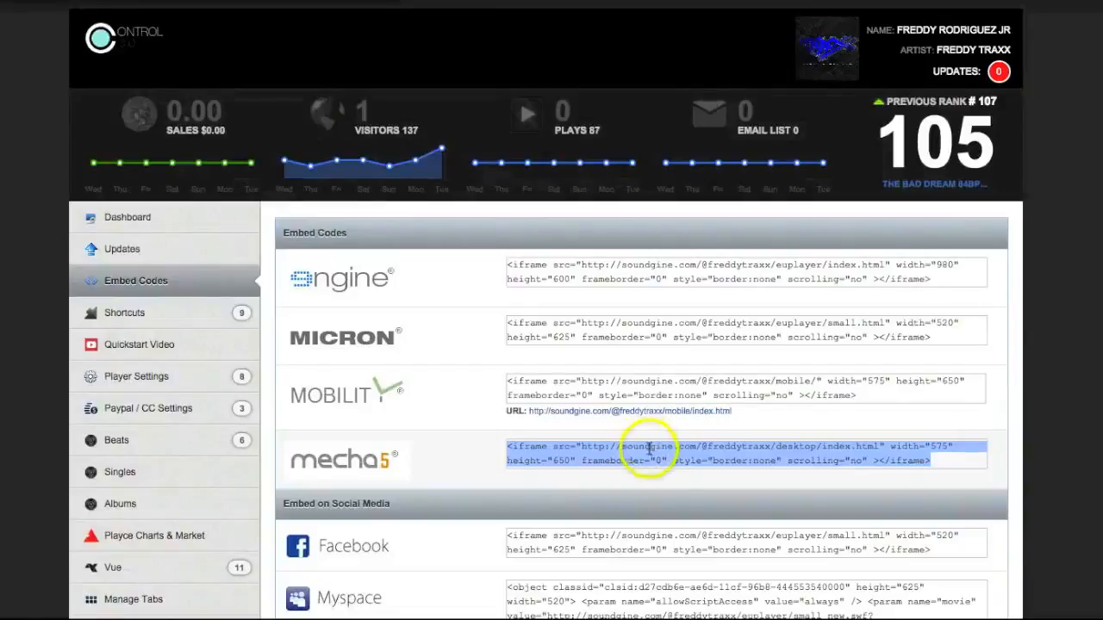
right_click(652, 441)
left_click(678, 439)
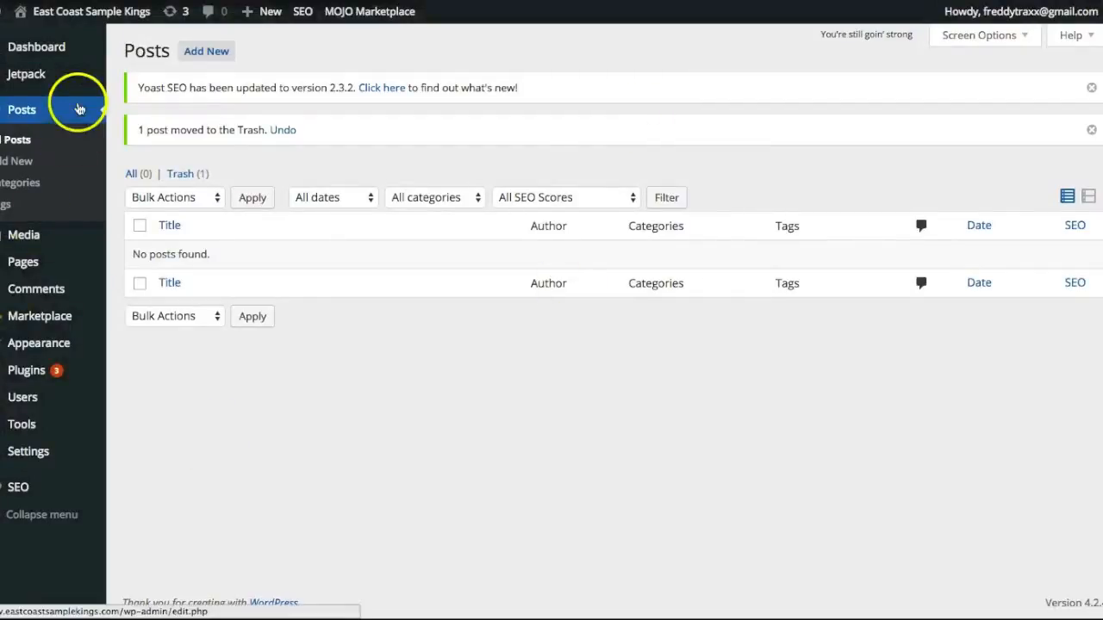
- Open the Home page for editing, paste the copied iframe embed code into its content as Text, and update the page
left_click(23, 267)
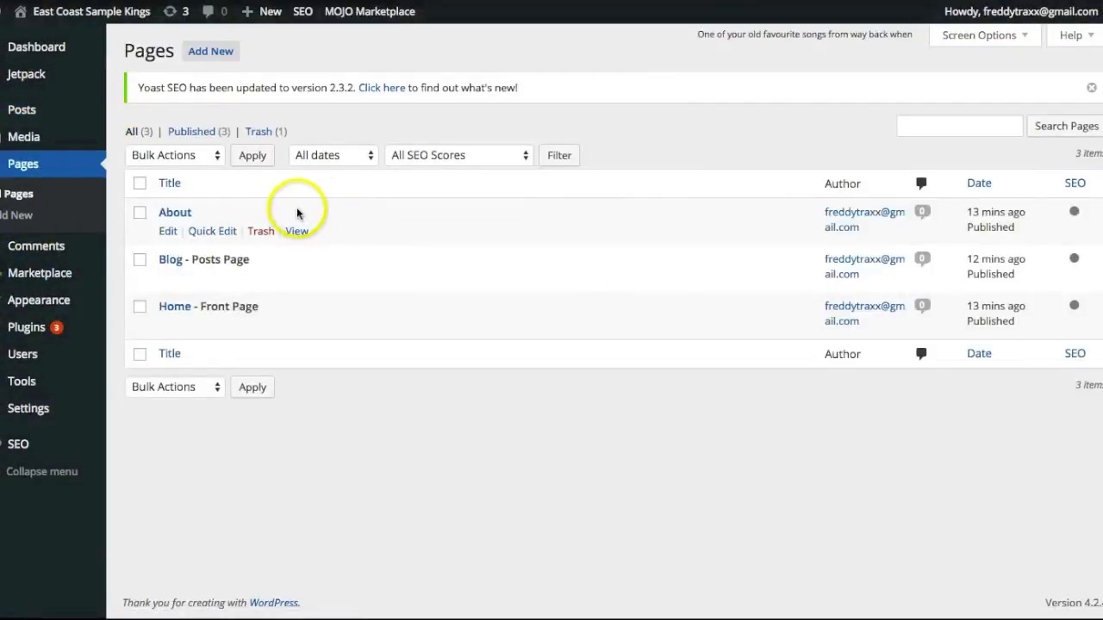
left_click(168, 326)
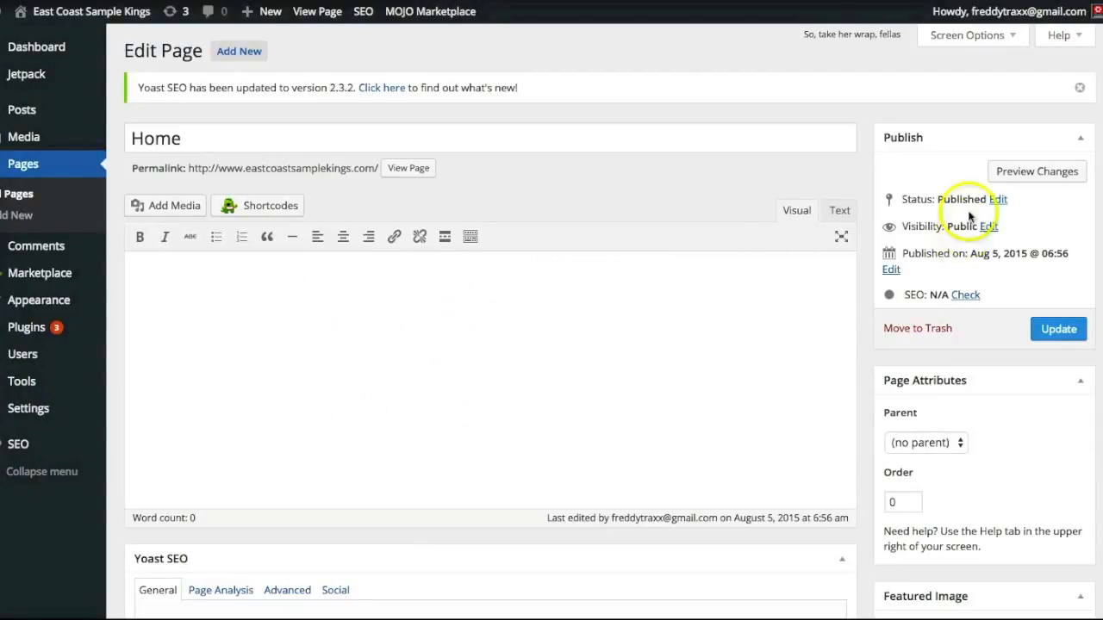
left_click(840, 214)
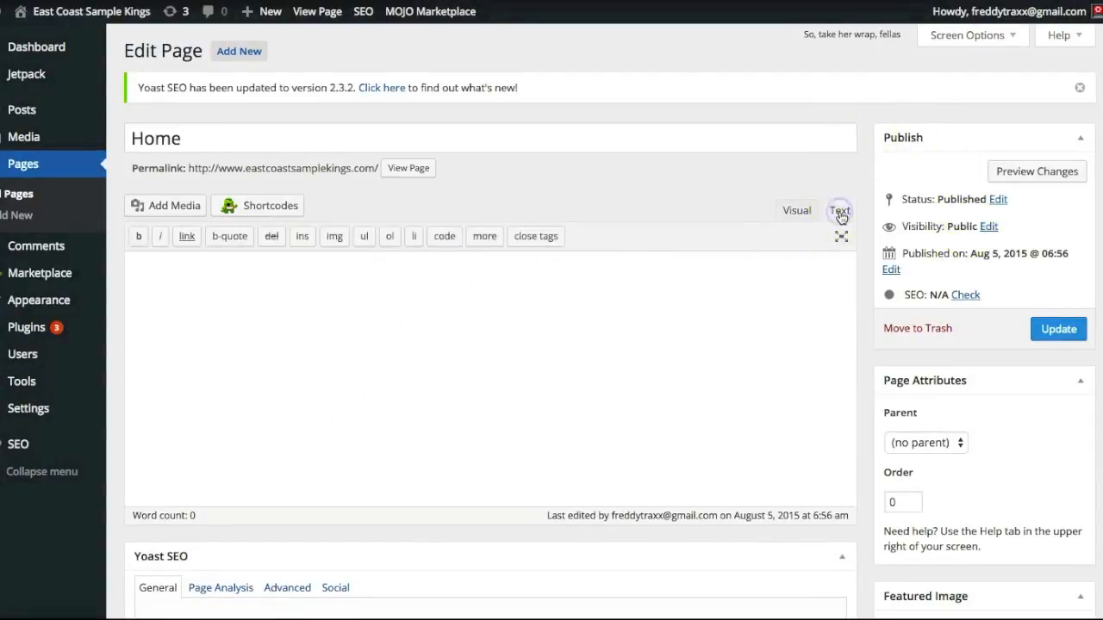
left_click(806, 211)
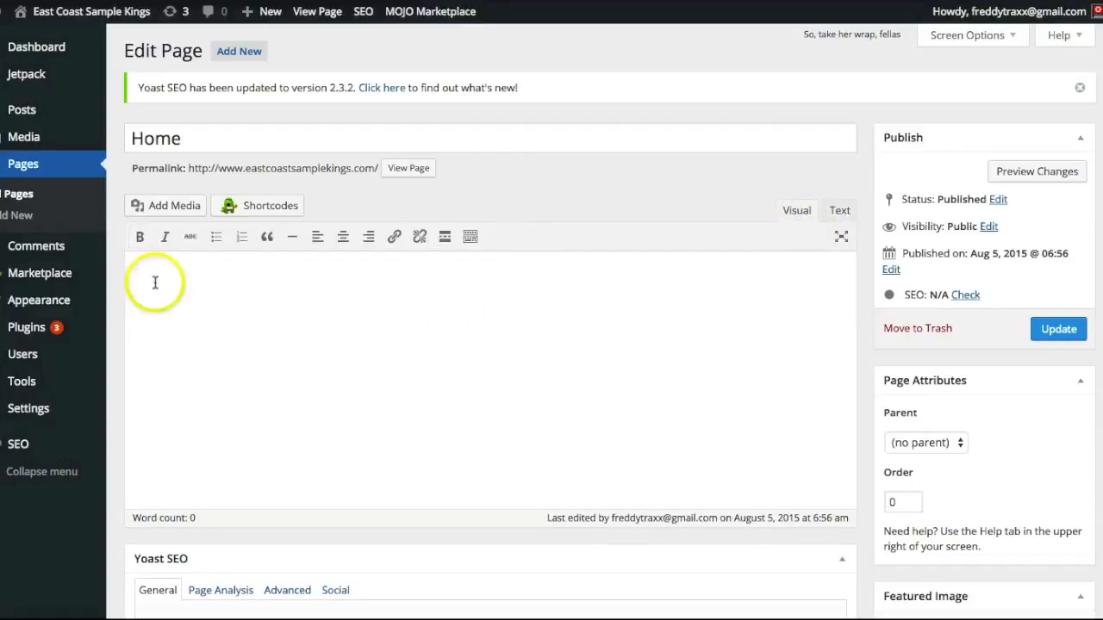
left_click_drag(151, 278, 461, 392)
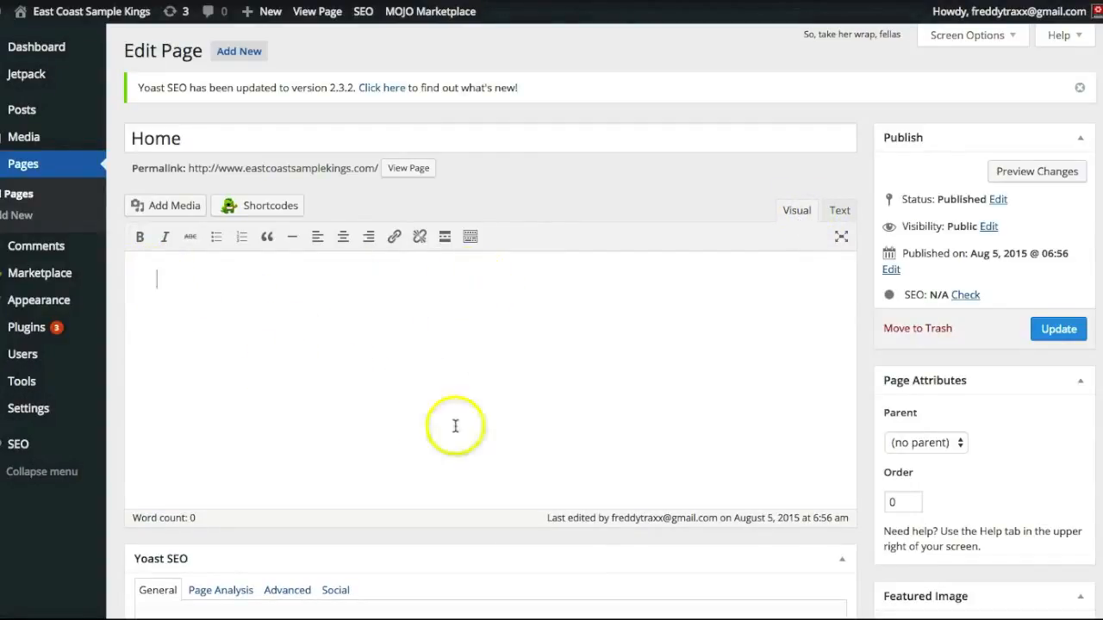
left_click(841, 212)
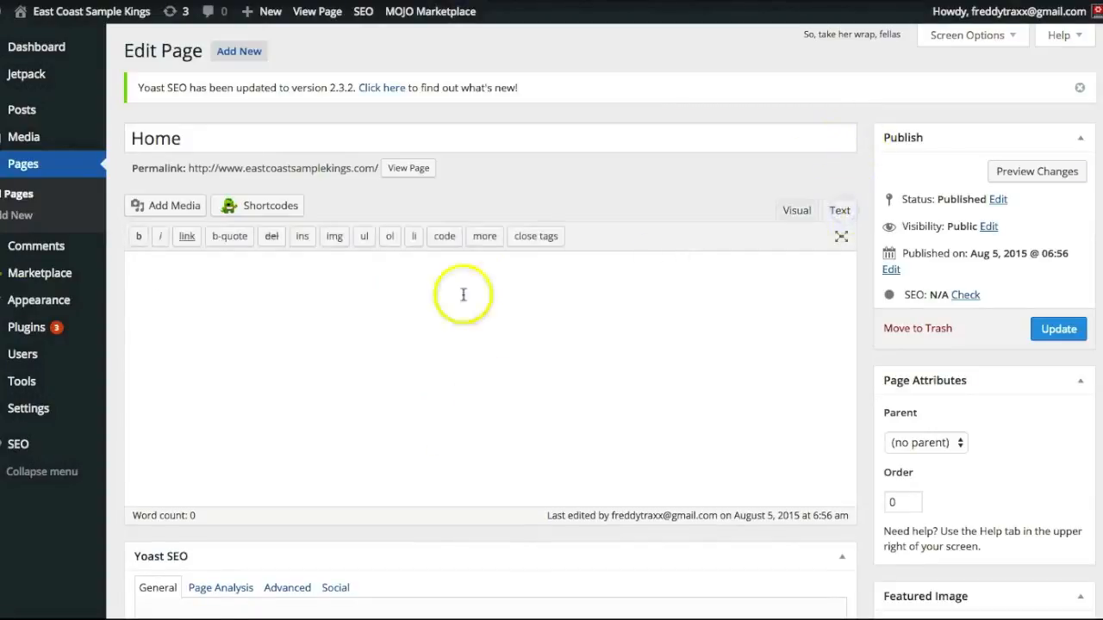
right_click(239, 276)
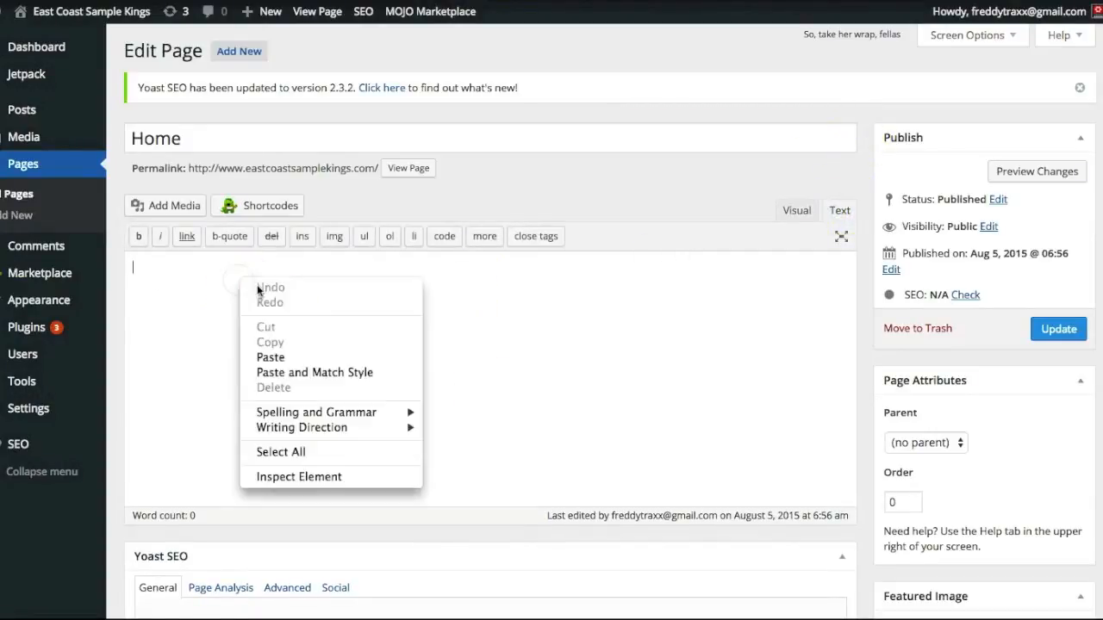
left_click(301, 357)
left_click(1060, 330)
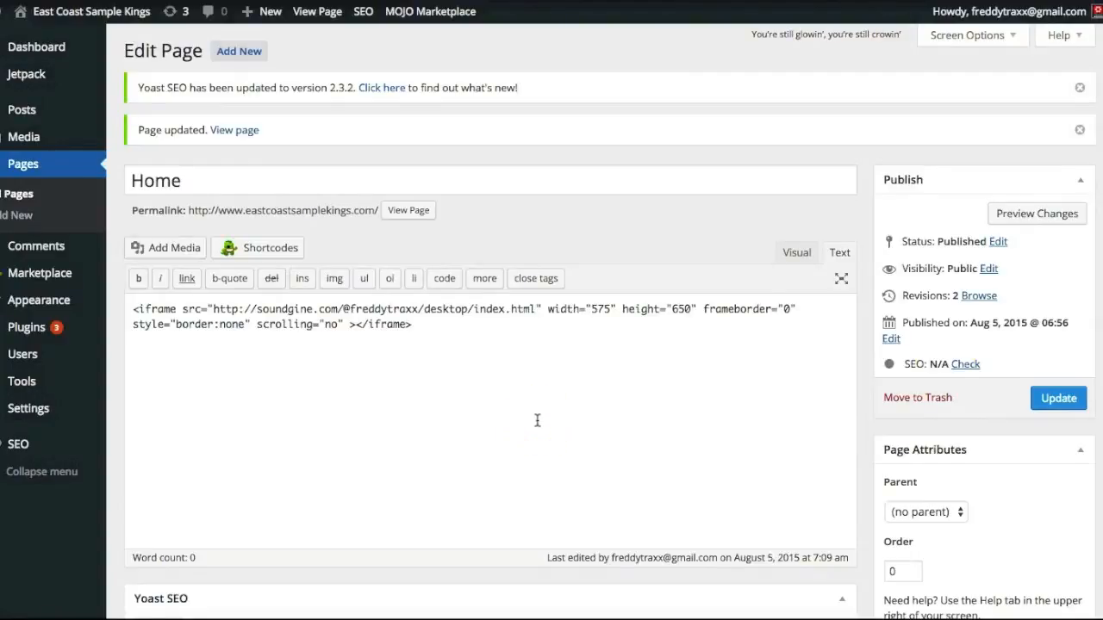
- Preview the Home page and examine the embedded Soundgine player from top to bottom
left_click(1034, 215)
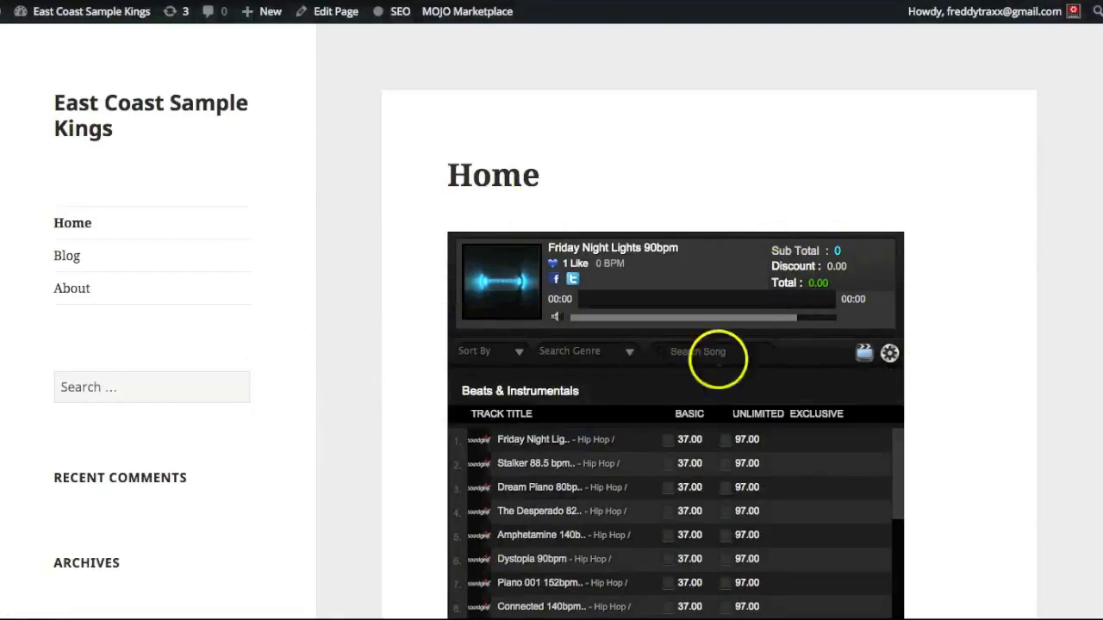
scroll(974, 293, "down", 4)
scroll(970, 295, "up", 4)
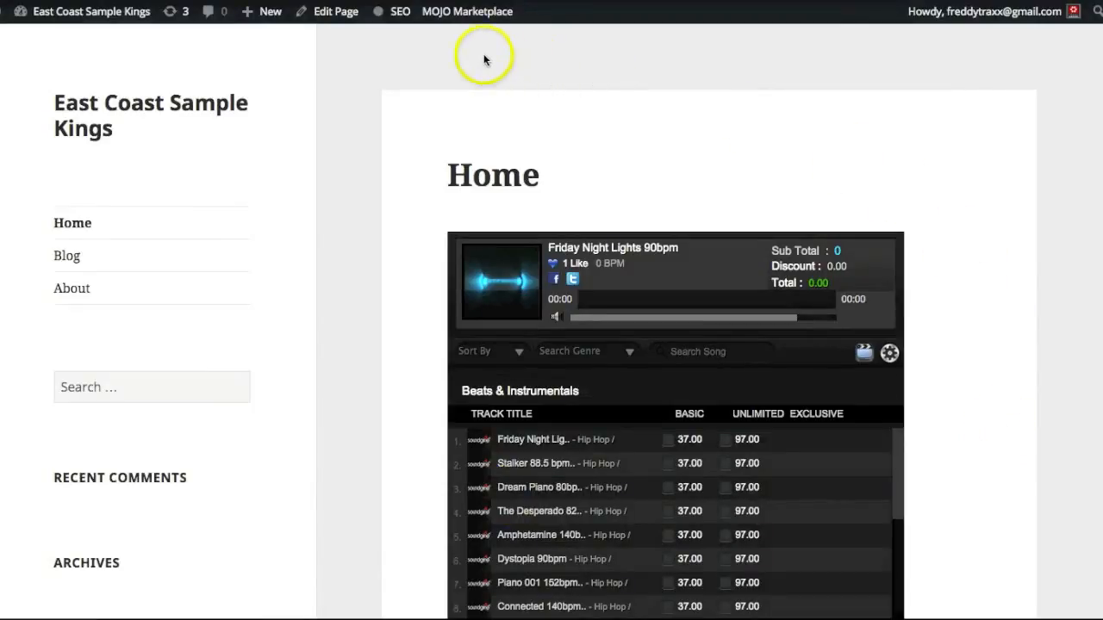
- Switch to the FreddyTraxxBeats.com site, open its dashboard and look over the Music Maker theme's Beat Store and gallery sections
left_click(483, 2)
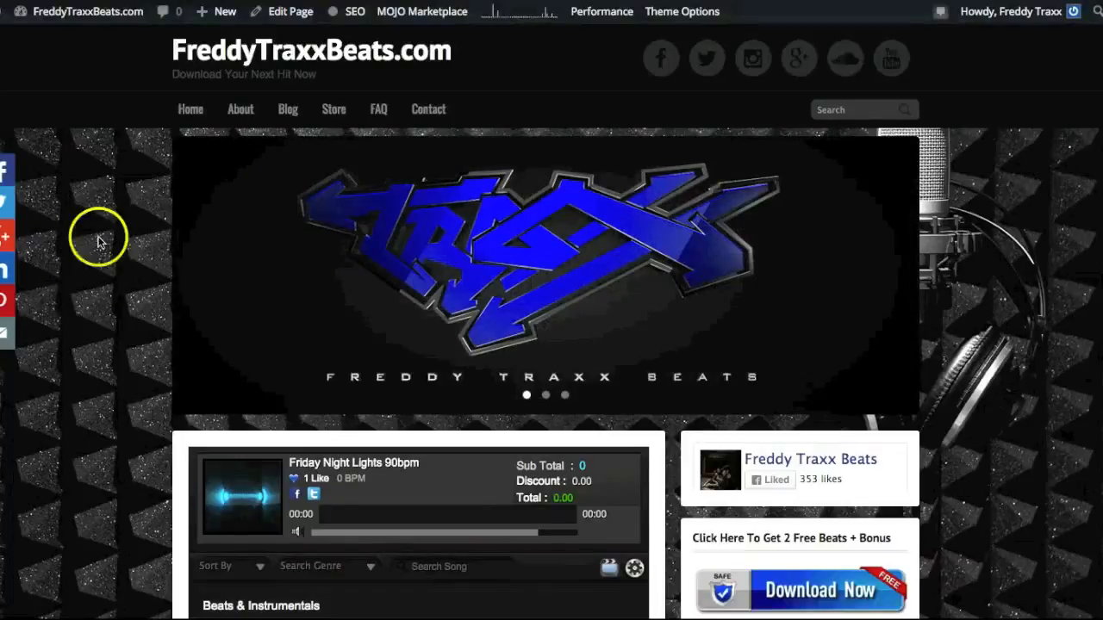
mouse_move(71, 14)
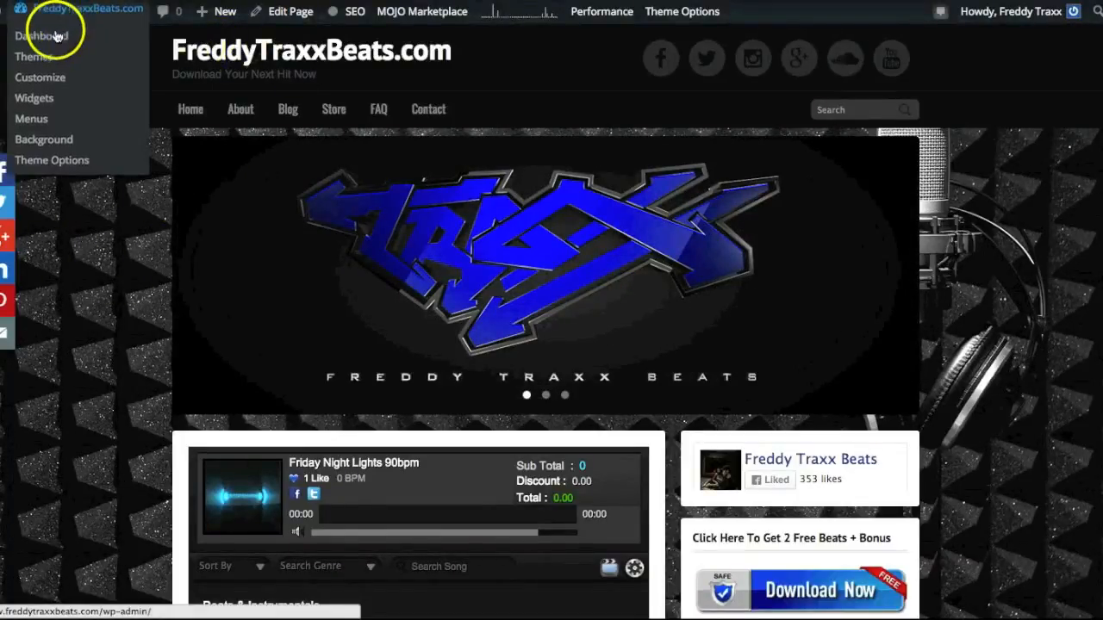
left_click(67, 42)
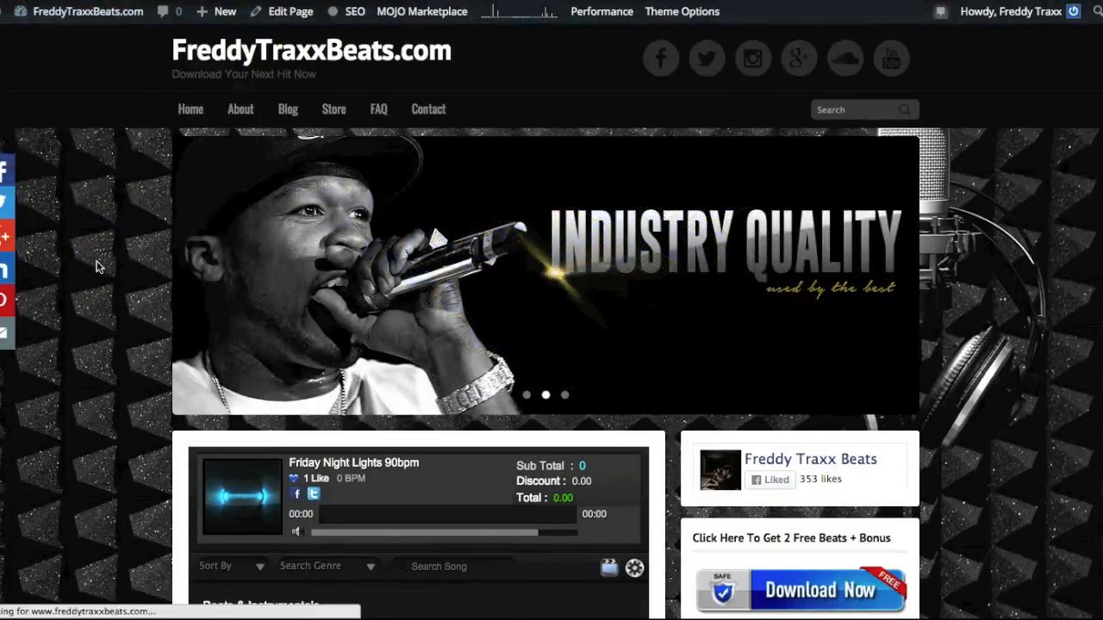
scroll(469, 342, "down", 4)
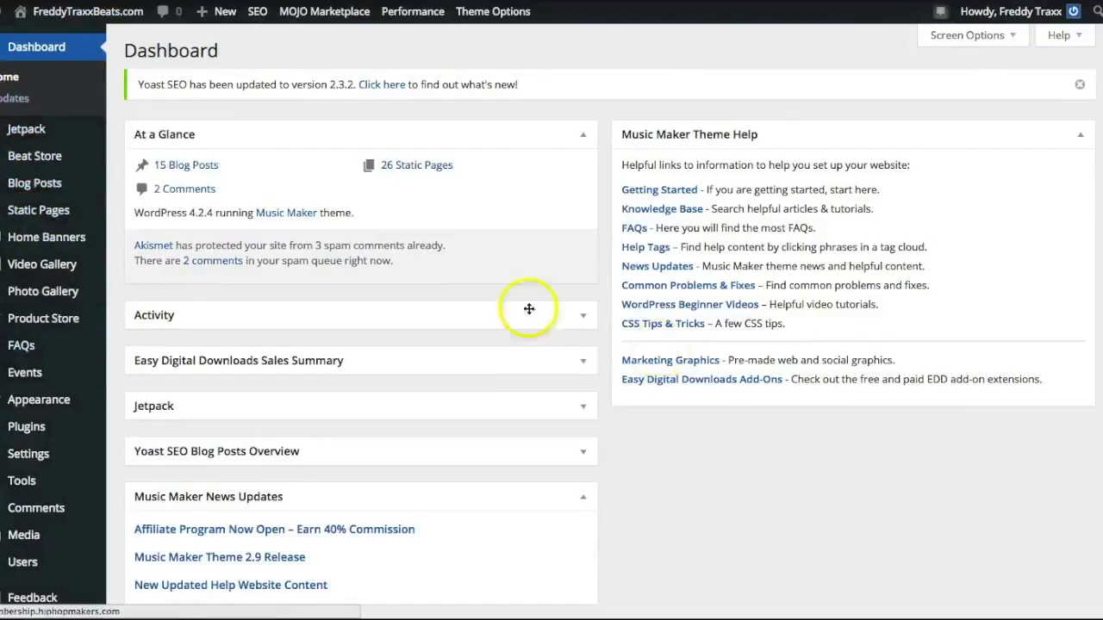
mouse_move(42, 169)
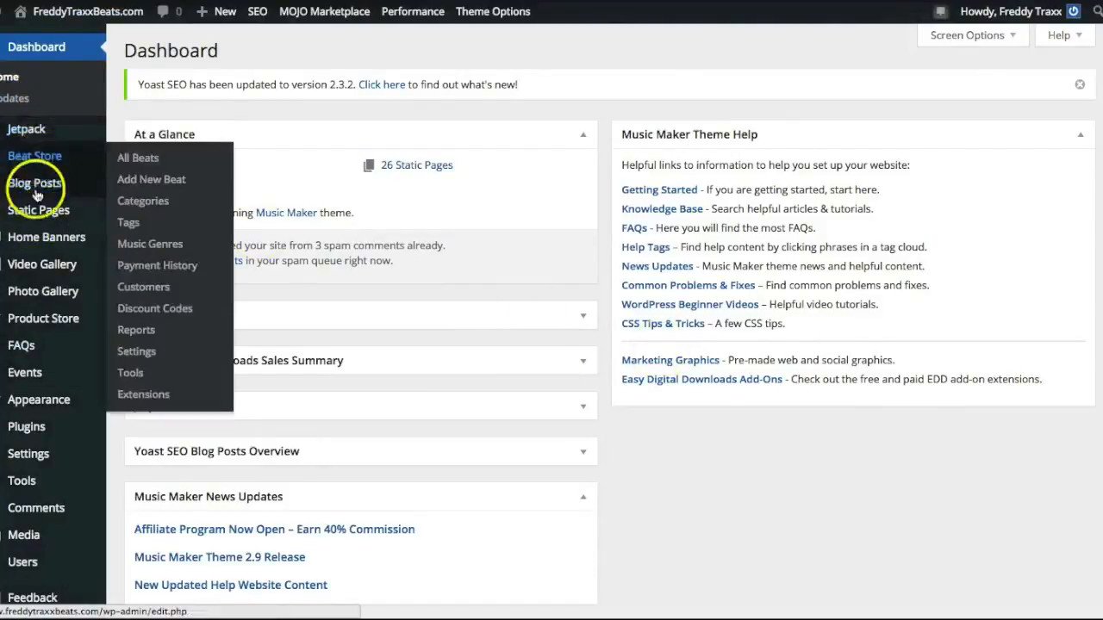
mouse_move(38, 297)
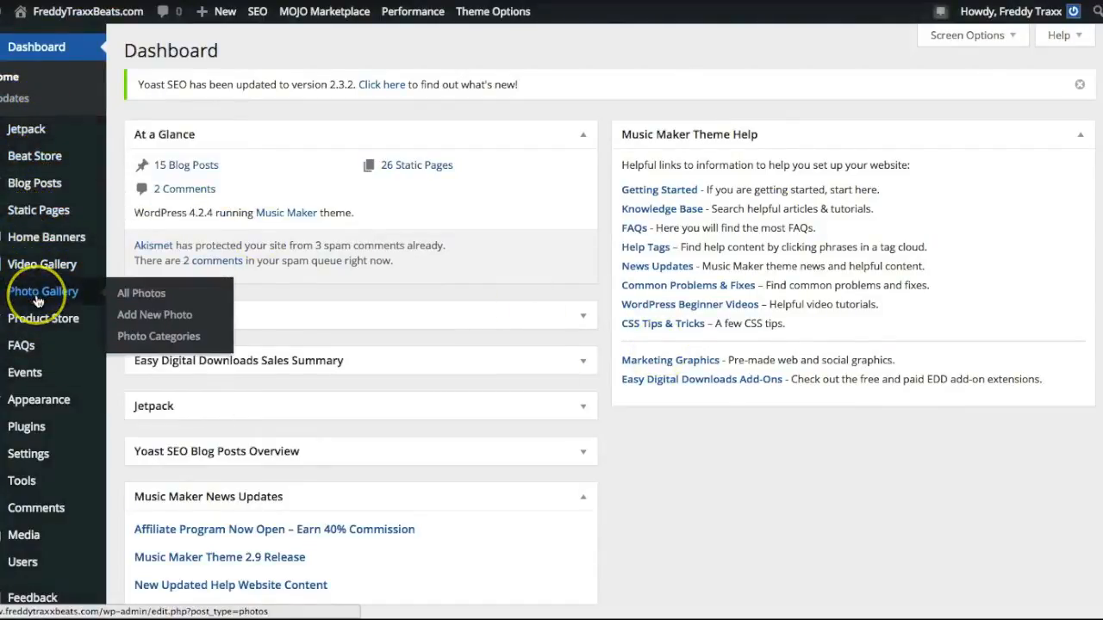
mouse_move(39, 266)
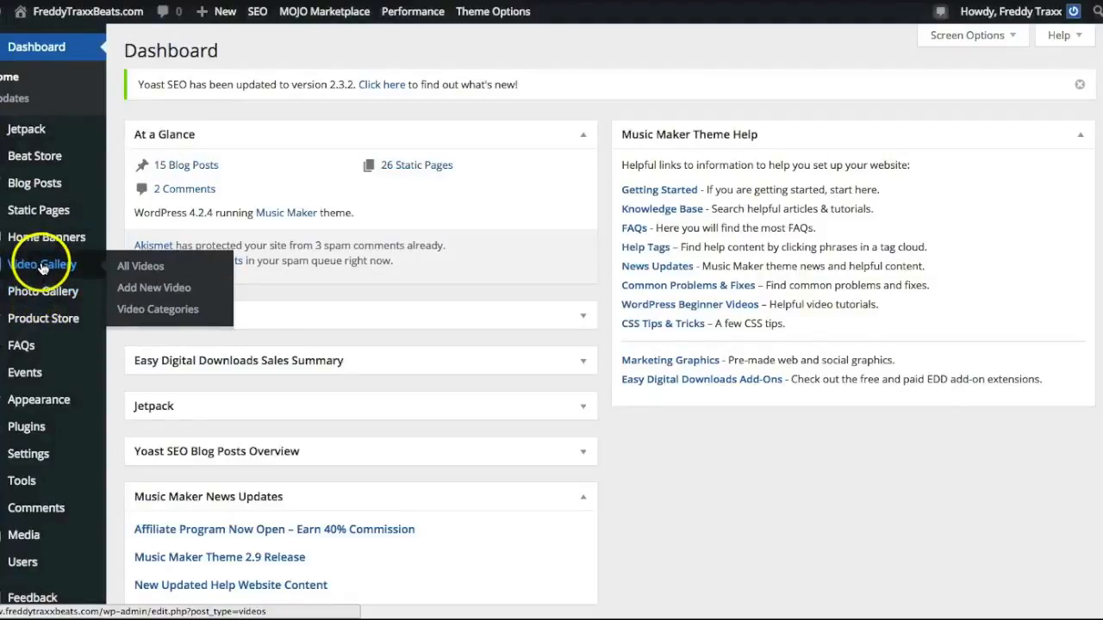
- View the product list in the Product Store and the beat list in the Beat Store
left_click(45, 324)
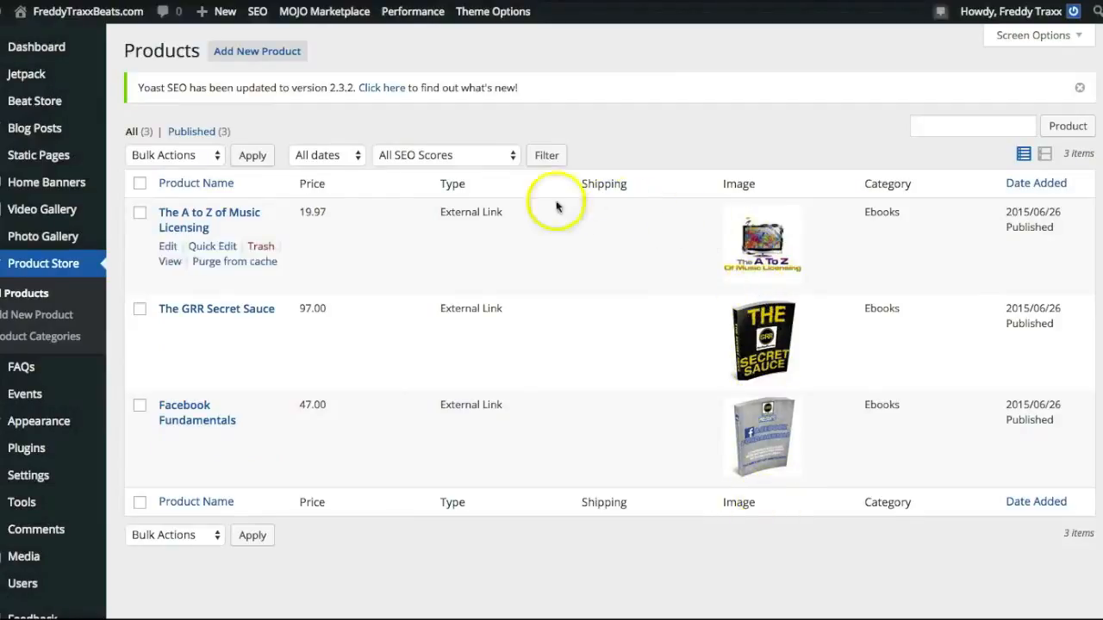
mouse_move(62, 72)
left_click(47, 102)
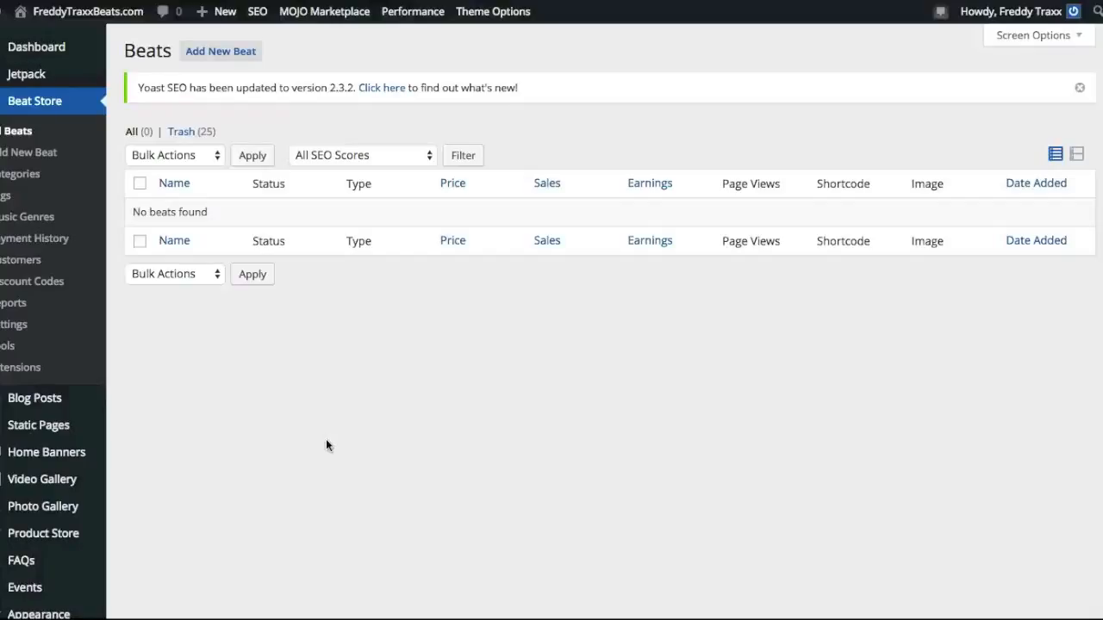
- Check the FreddyTraxxBeats.com front page, return to its dashboard and open the list of installed plugins
left_click(57, 14)
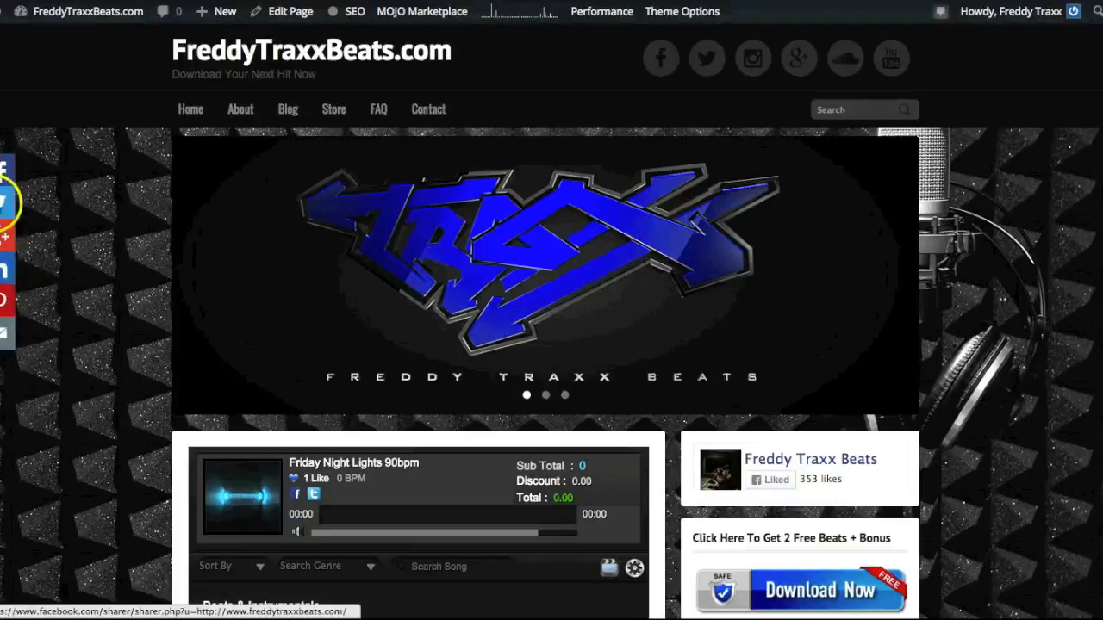
left_click(92, 17)
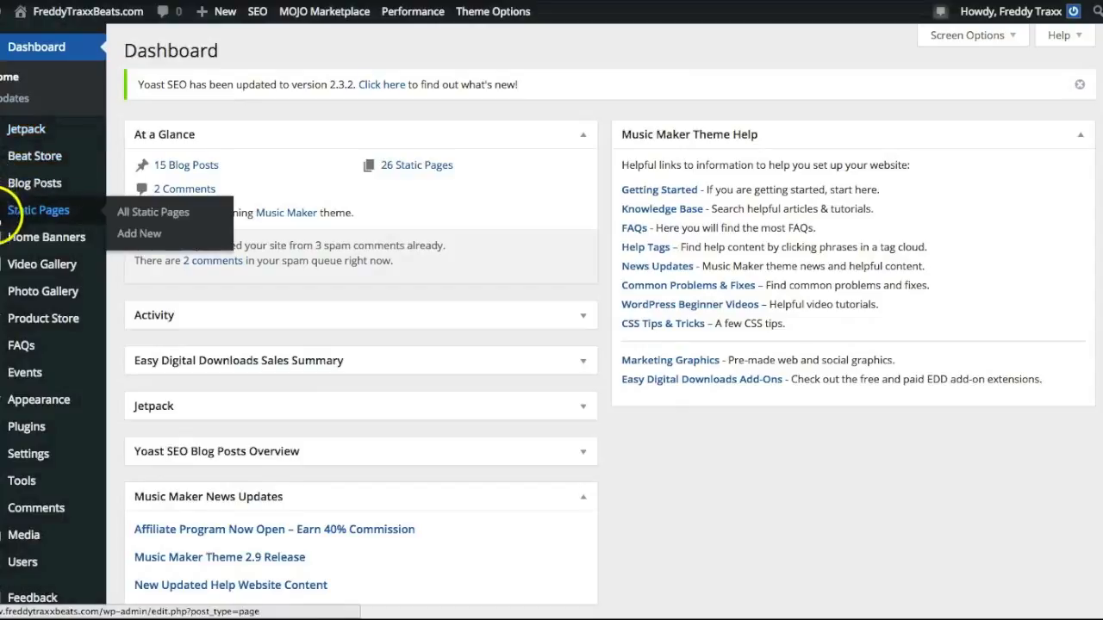
left_click(30, 429)
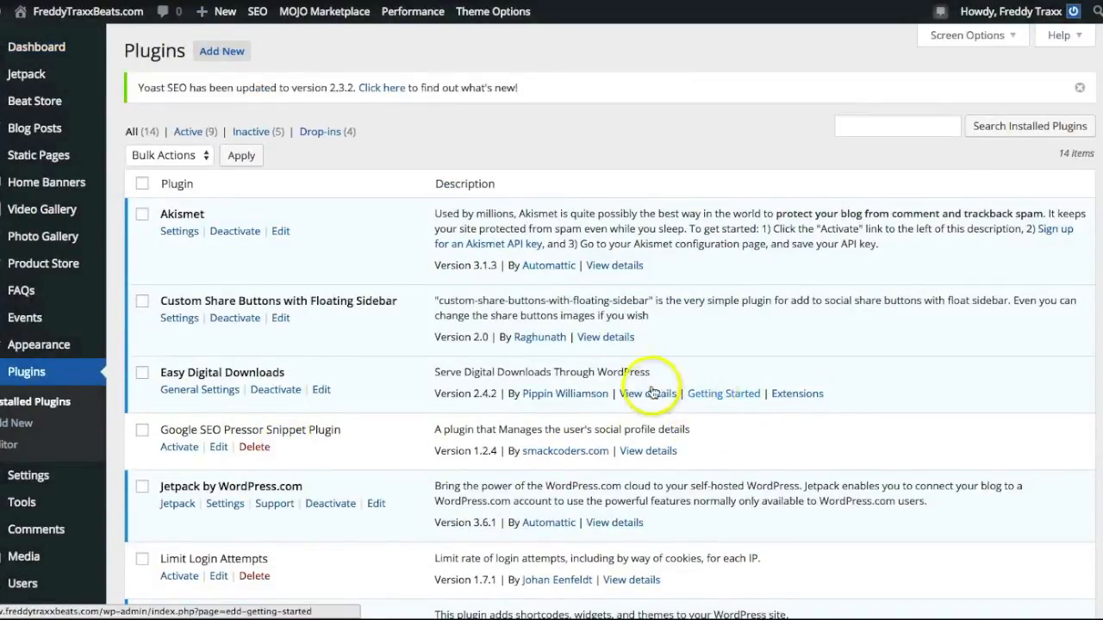
- Examine the installed plugins from Akismet through Yoast SEO, including Easy Digital Downloads, Jetpack, W3 Total Cache and WPS Hide Login
scroll(317, 267, "down", 3)
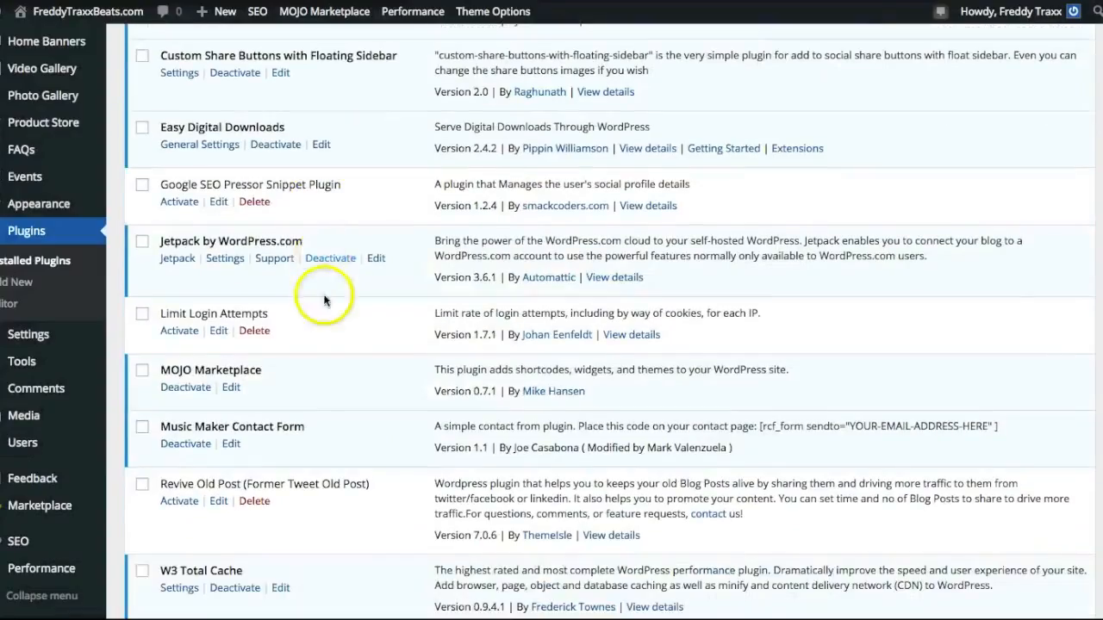
scroll(322, 328, "up", 3)
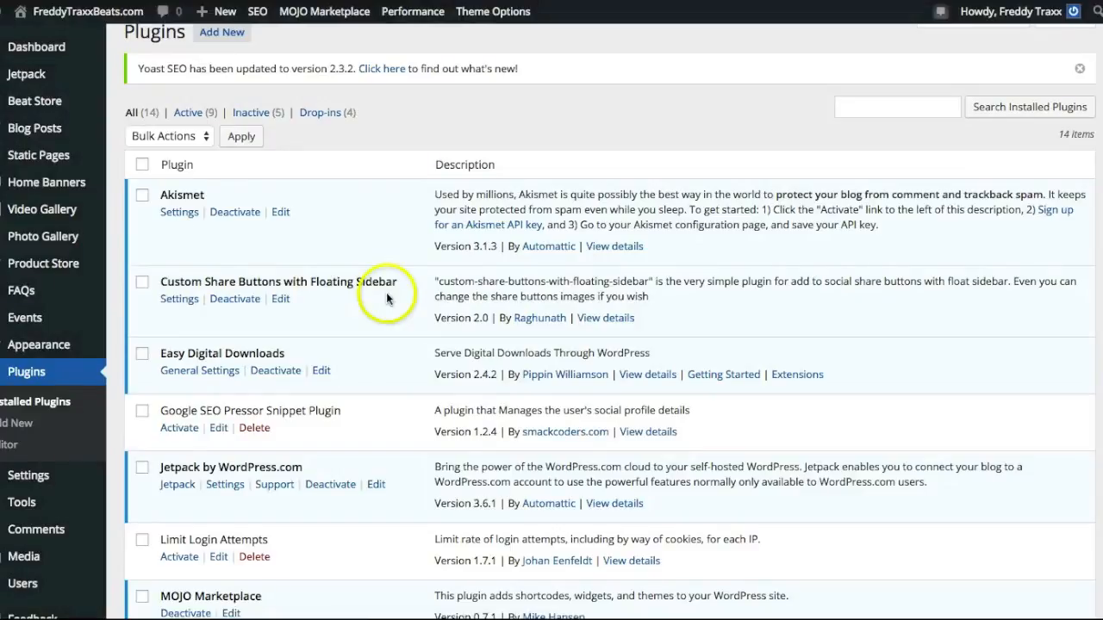
scroll(373, 376, "down", 1)
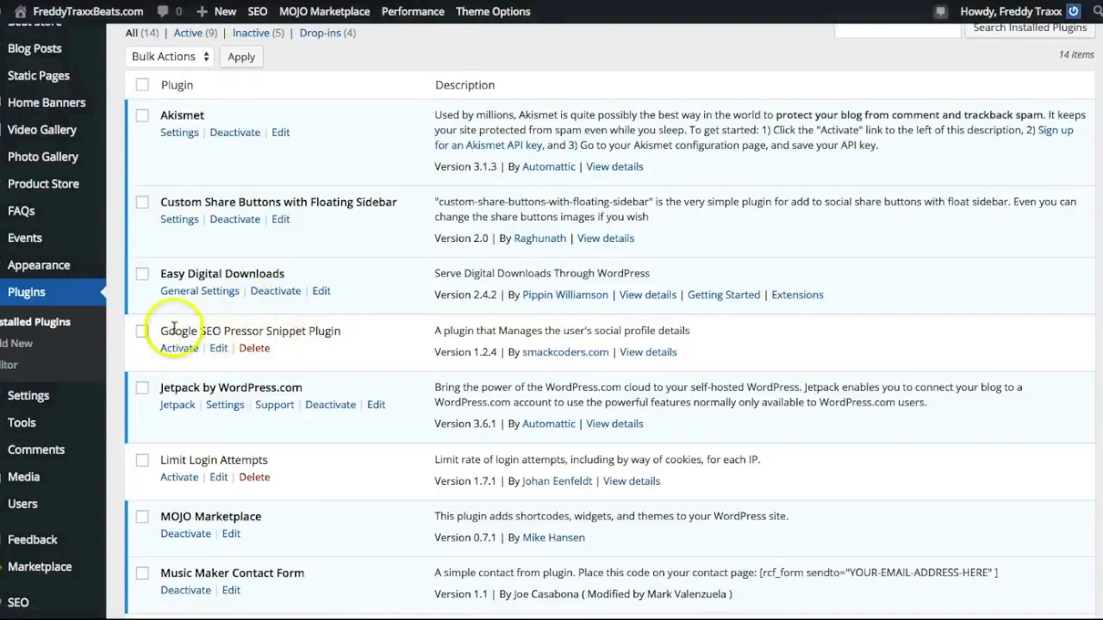
scroll(345, 399, "down", 5)
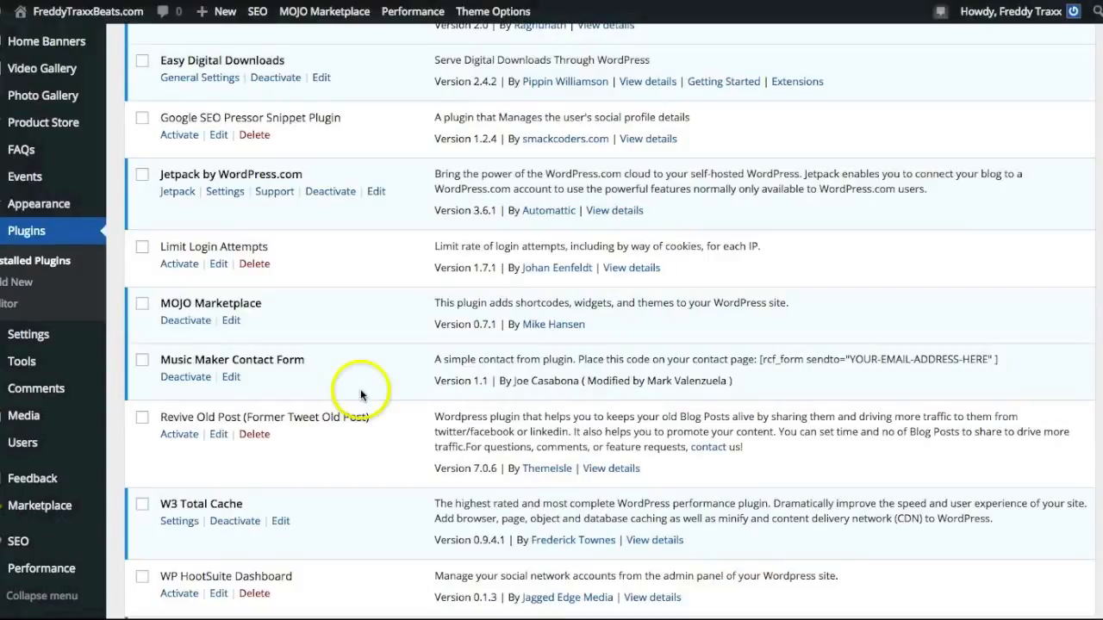
scroll(362, 392, "down", 7)
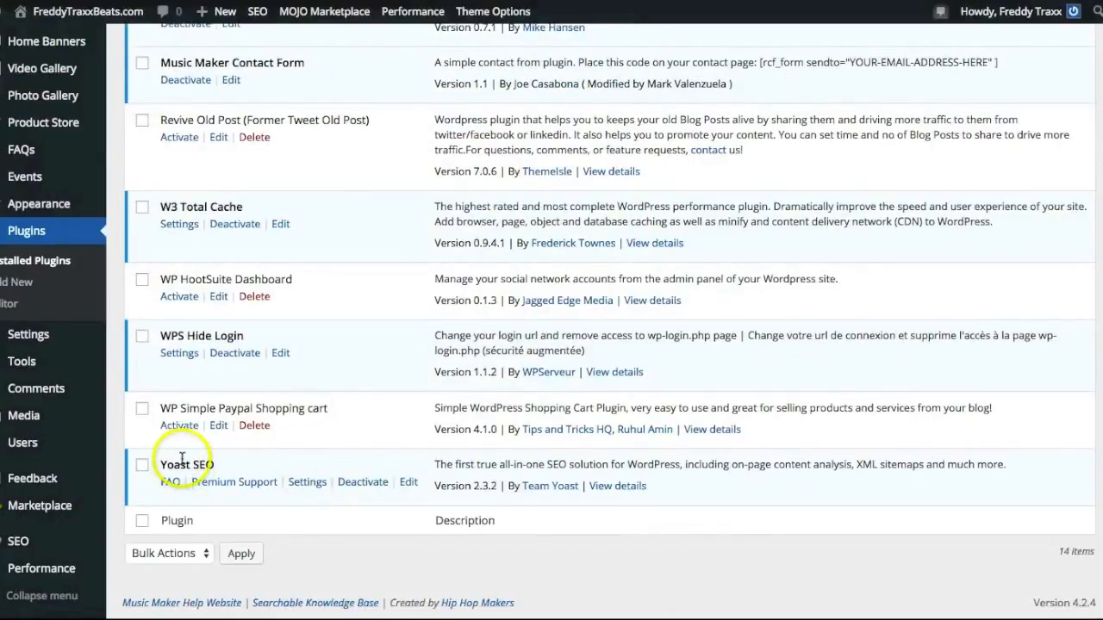
scroll(395, 427, "up", 10)
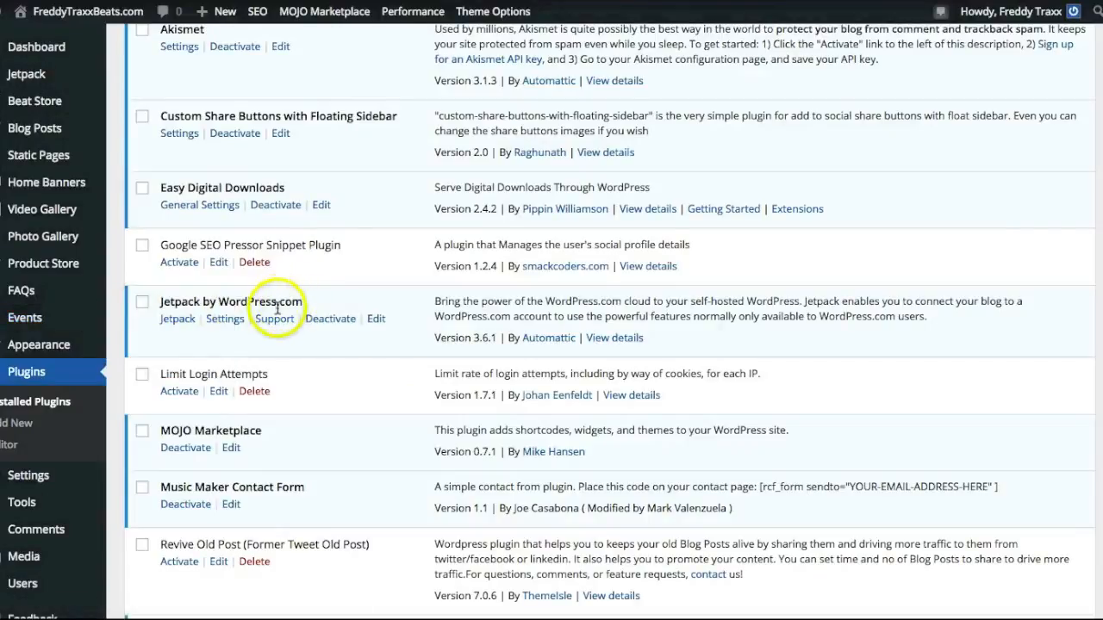
scroll(291, 297, "up", 2)
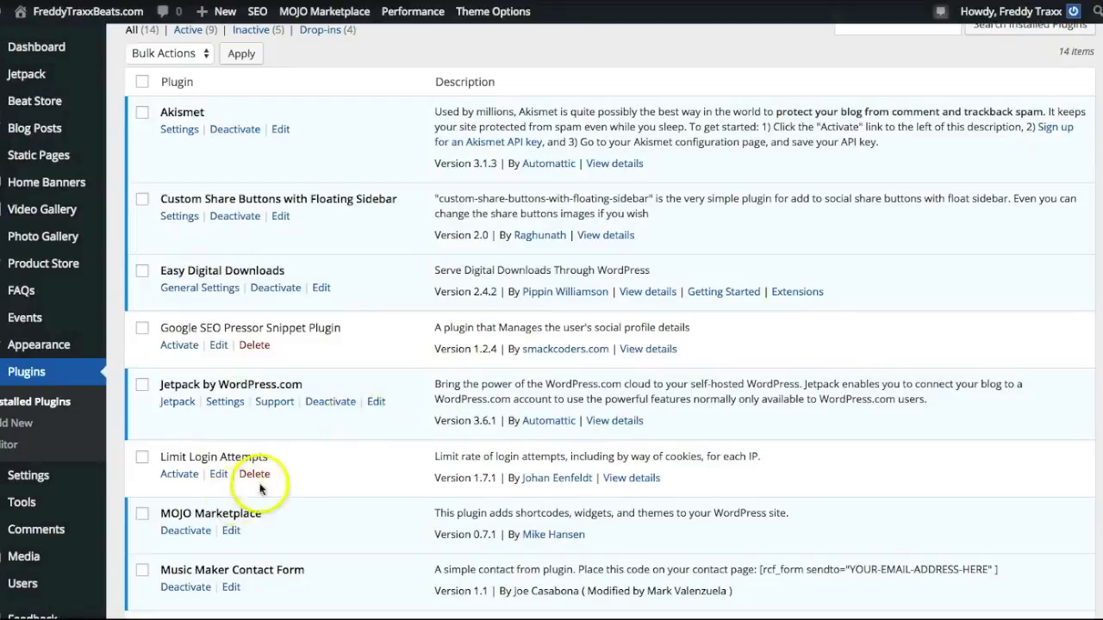
scroll(301, 446, "down", 2)
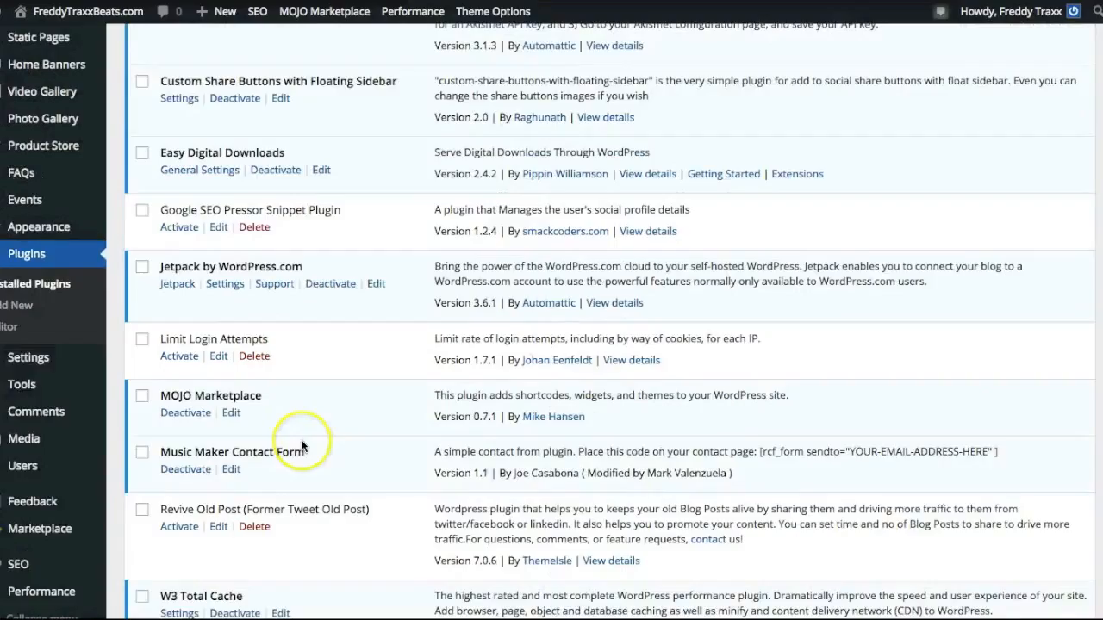
scroll(347, 416, "down", 2)
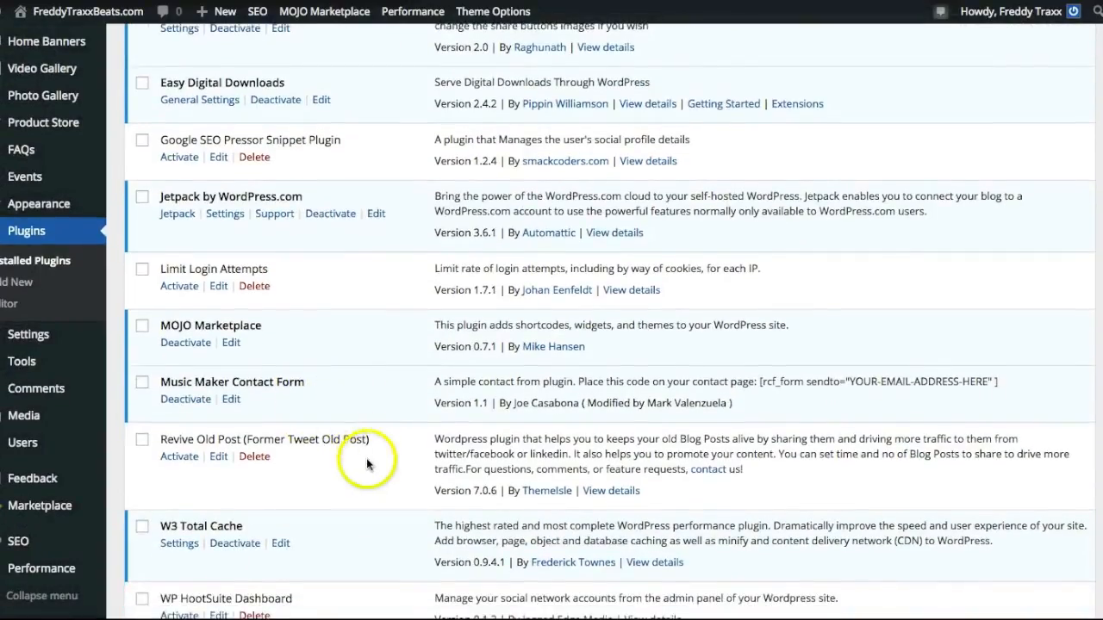
scroll(364, 491, "down", 3)
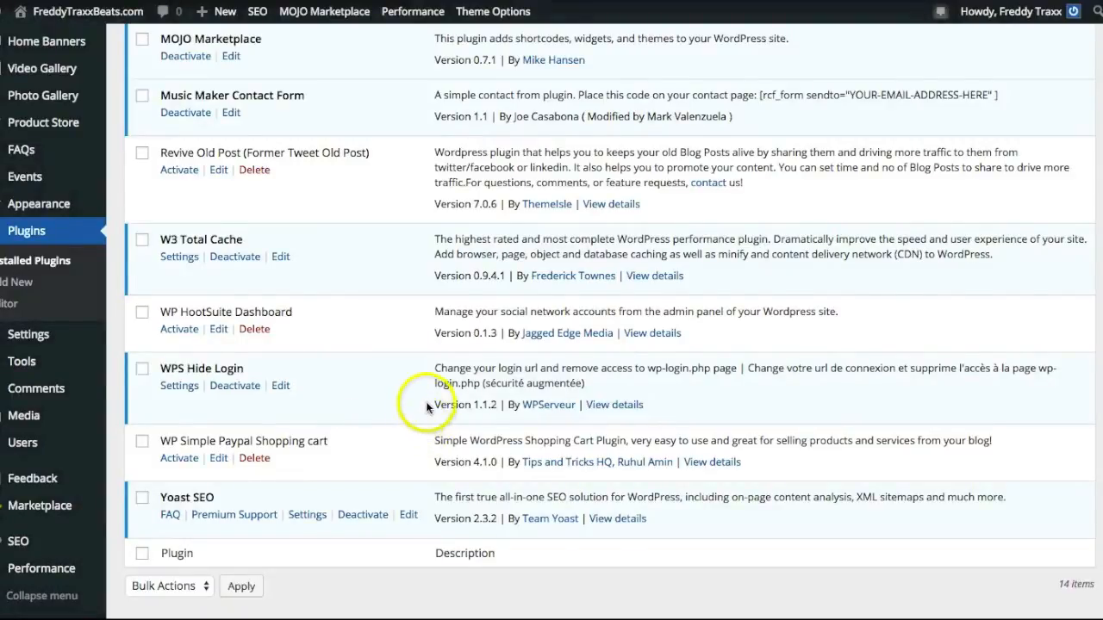
scroll(453, 401, "up", 3)
scroll(435, 327, "down", 1)
scroll(377, 242, "down", 3)
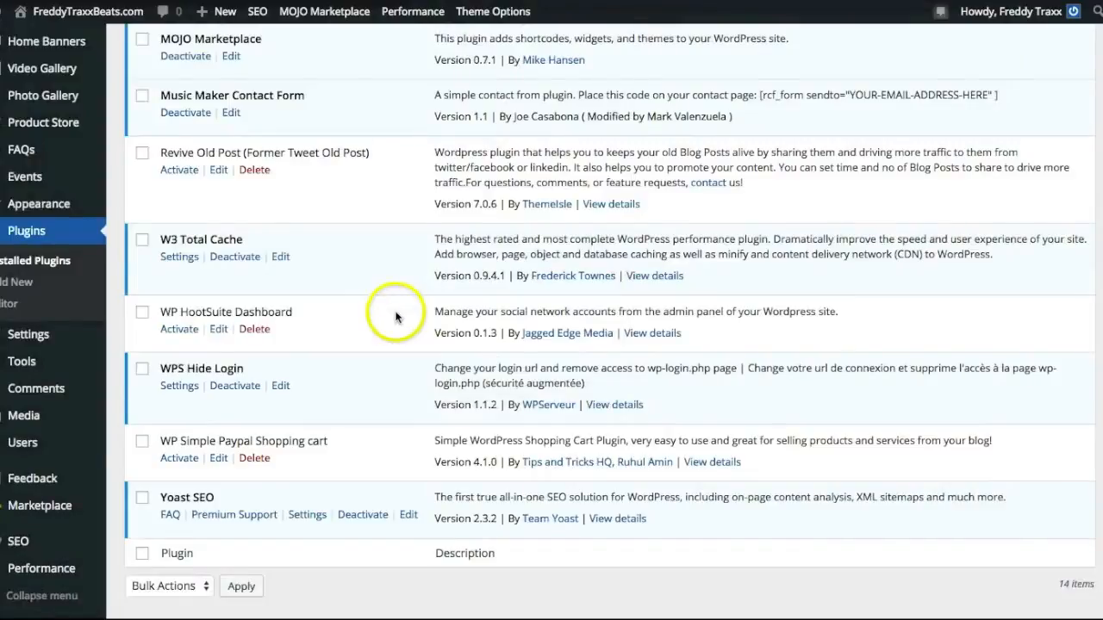
scroll(393, 317, "up", 7)
scroll(397, 323, "down", 3)
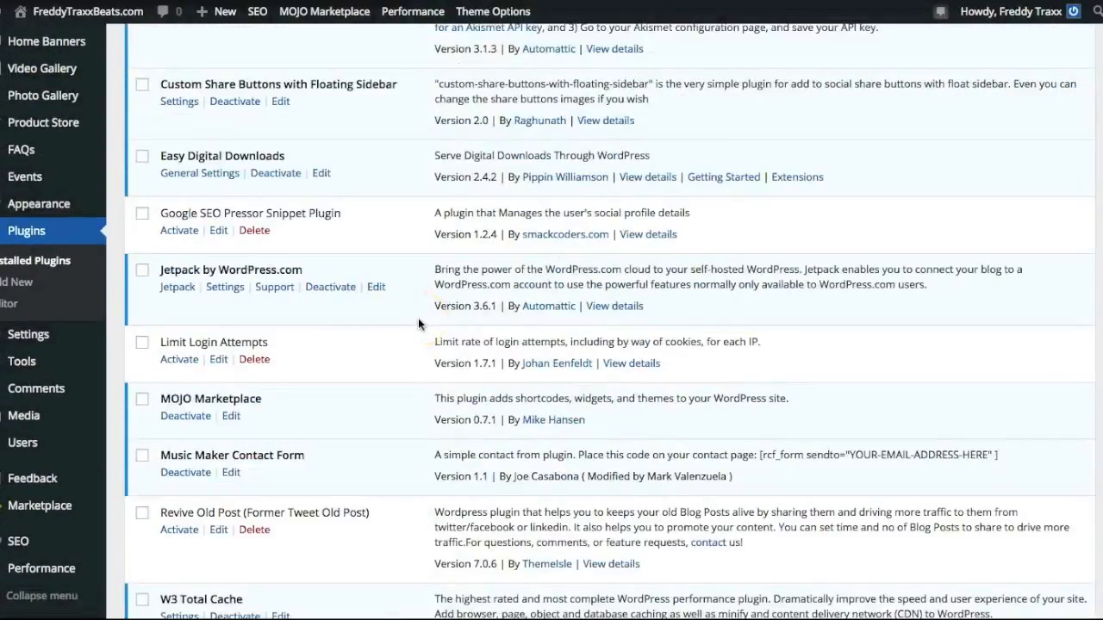
scroll(431, 388, "down", 3)
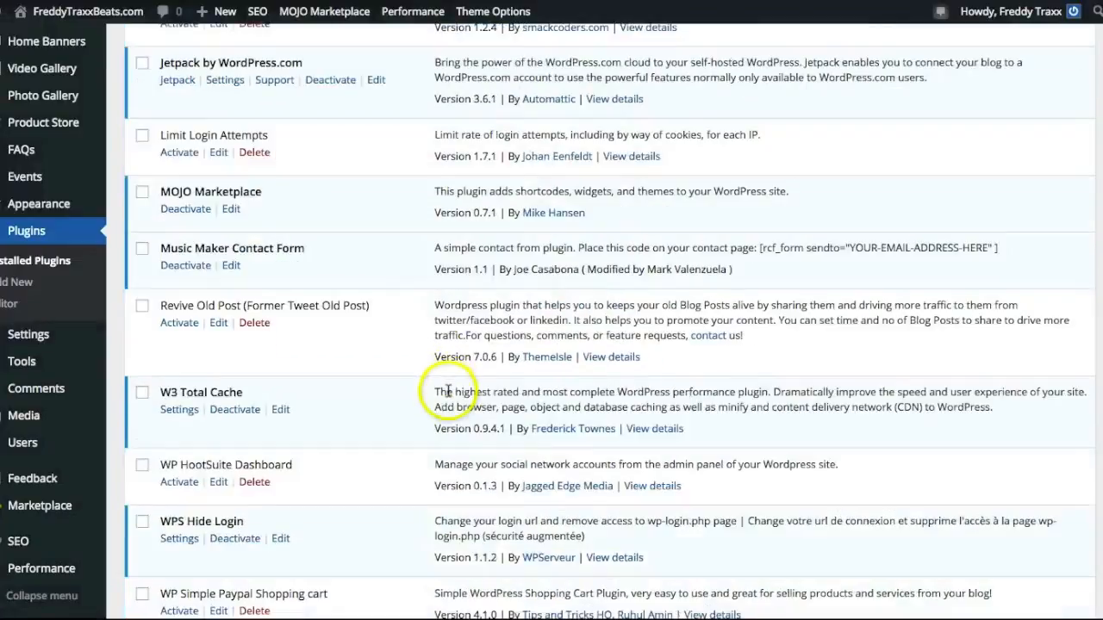
scroll(431, 431, "down", 3)
scroll(388, 439, "up", 8)
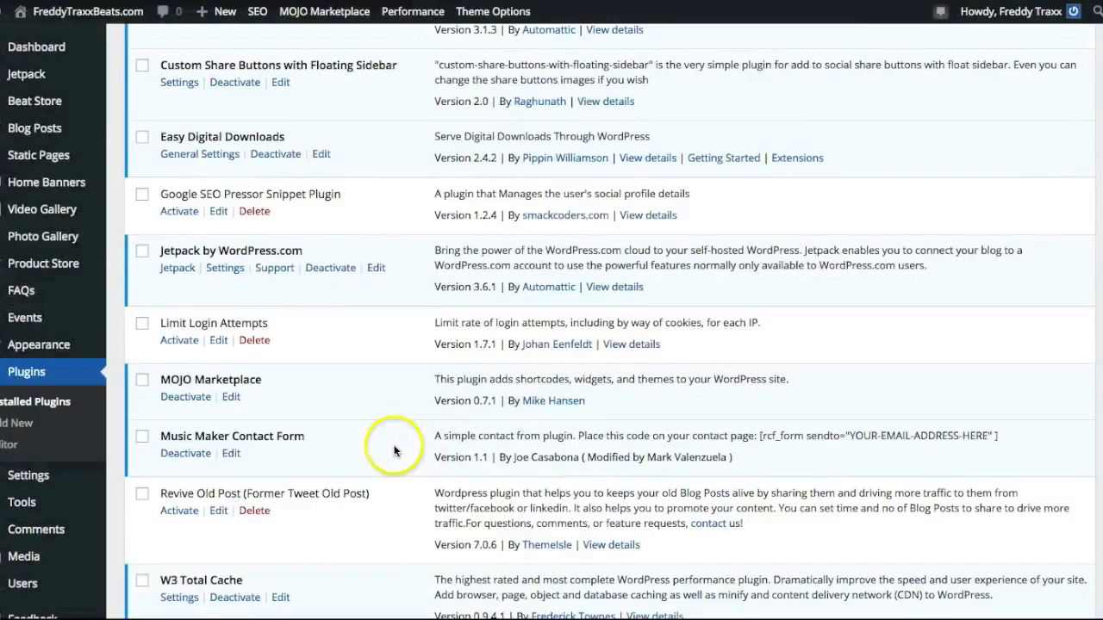
scroll(395, 451, "down", 2)
scroll(395, 451, "down", 2)
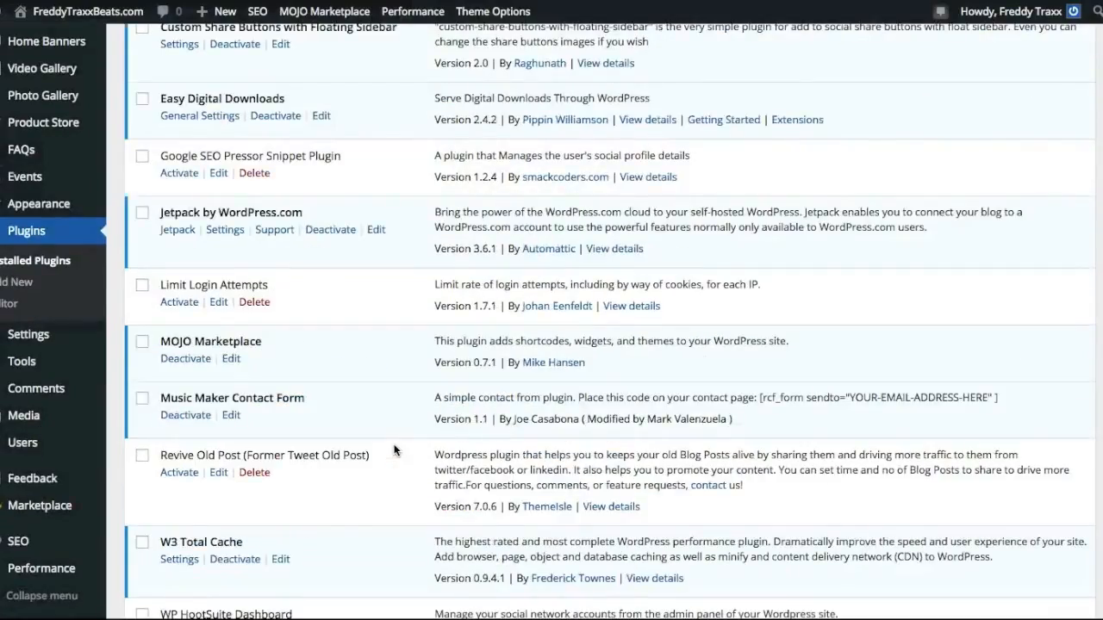